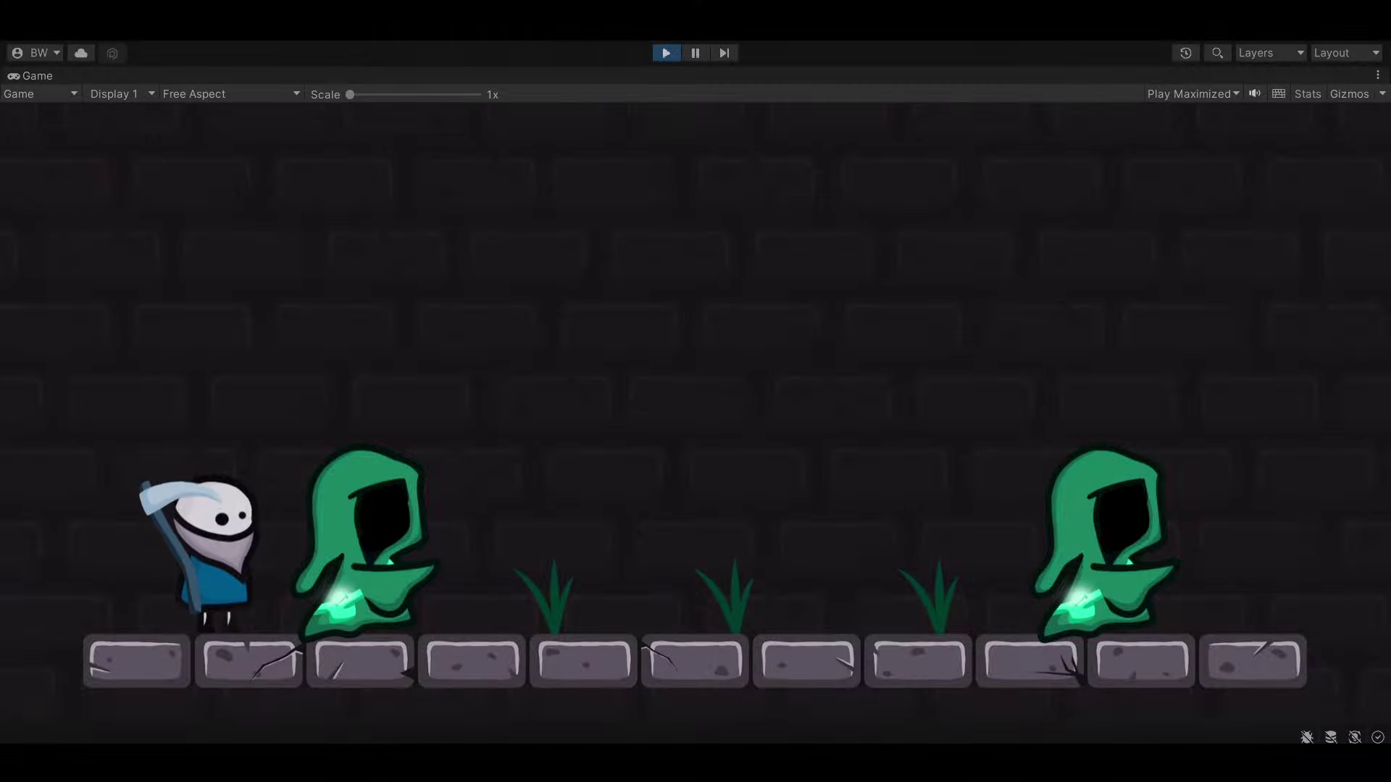
Playtest the finished scene, moving the player back and forth while dashing at the enemies and grass to view the particle effects.
{"action": "key", "text": "Right"}
{"action": "key", "text": "space"}
{"action": "key", "text": "Right"}
{"action": "key", "text": "space"}
{"action": "key", "text": "Right"}
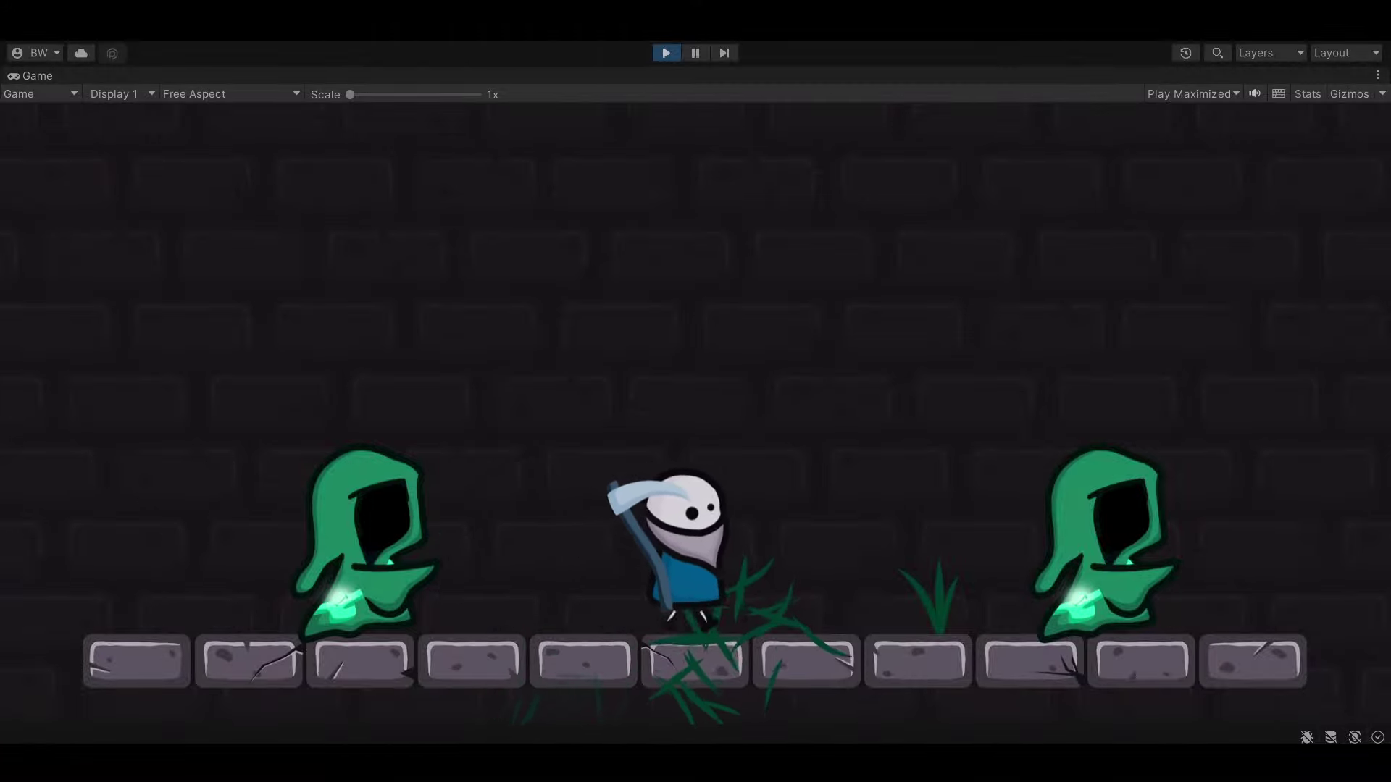
{"action": "key", "text": "space"}
{"action": "key", "text": "Left"}
{"action": "key", "text": "space"}
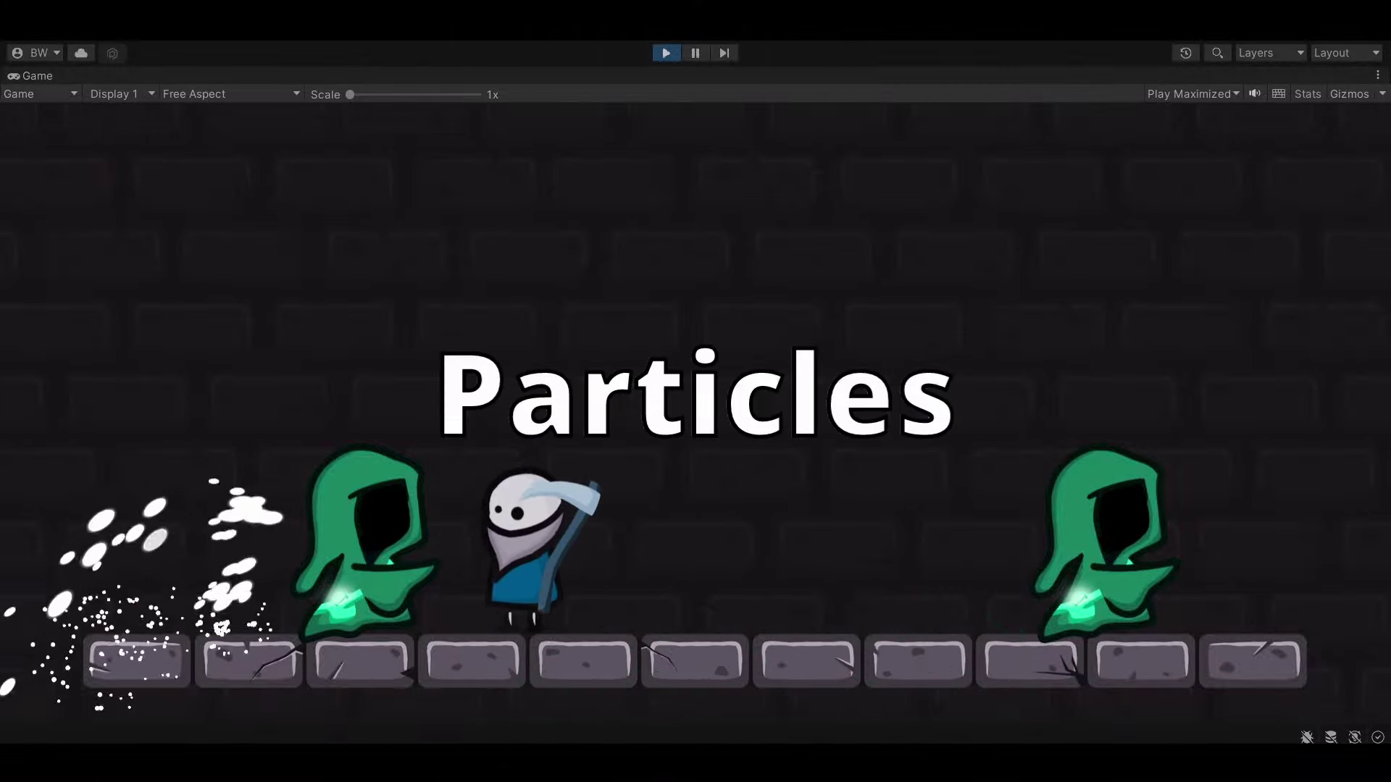
{"action": "key", "text": "d"}
{"action": "key", "text": "space"}
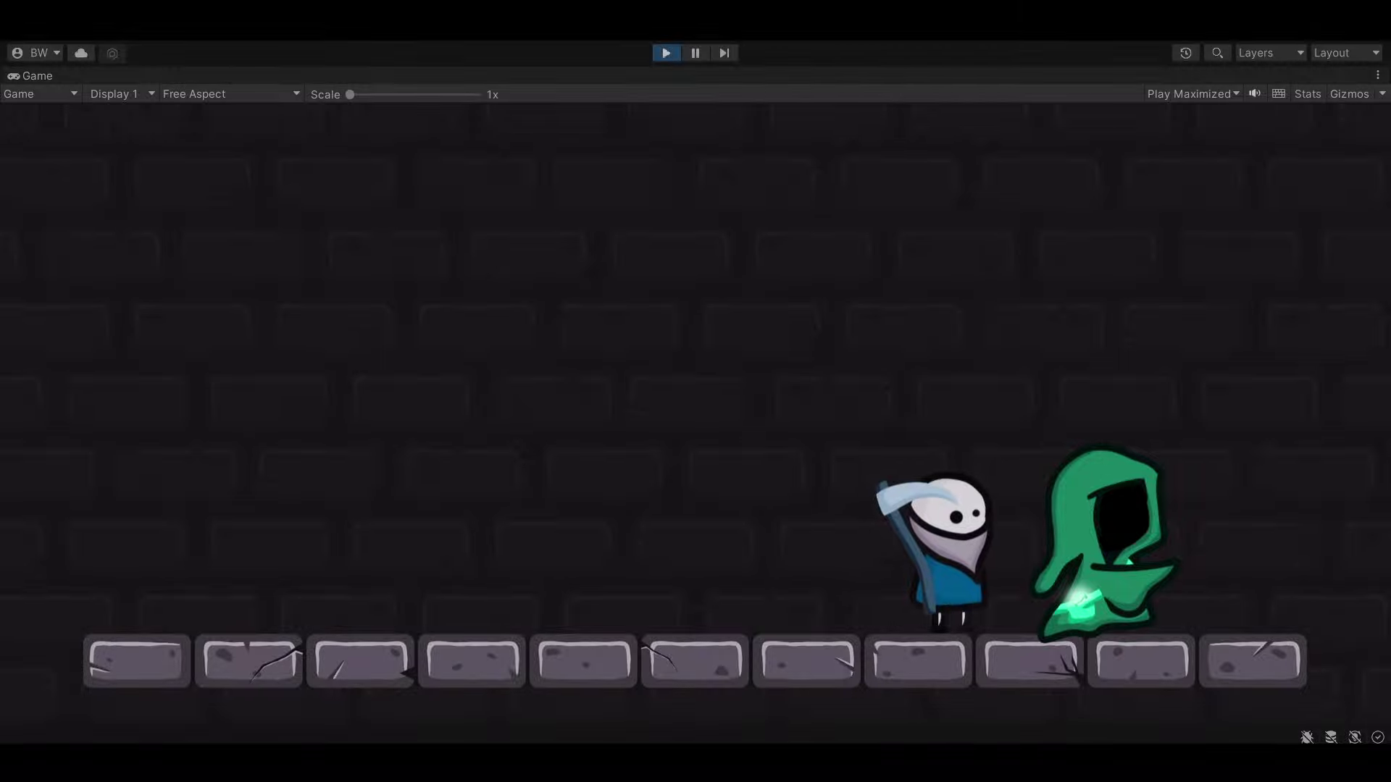
{"action": "key", "text": "space"}
{"action": "key", "text": "Right"}
{"action": "key", "text": "Left"}
{"action": "key", "text": "space"}
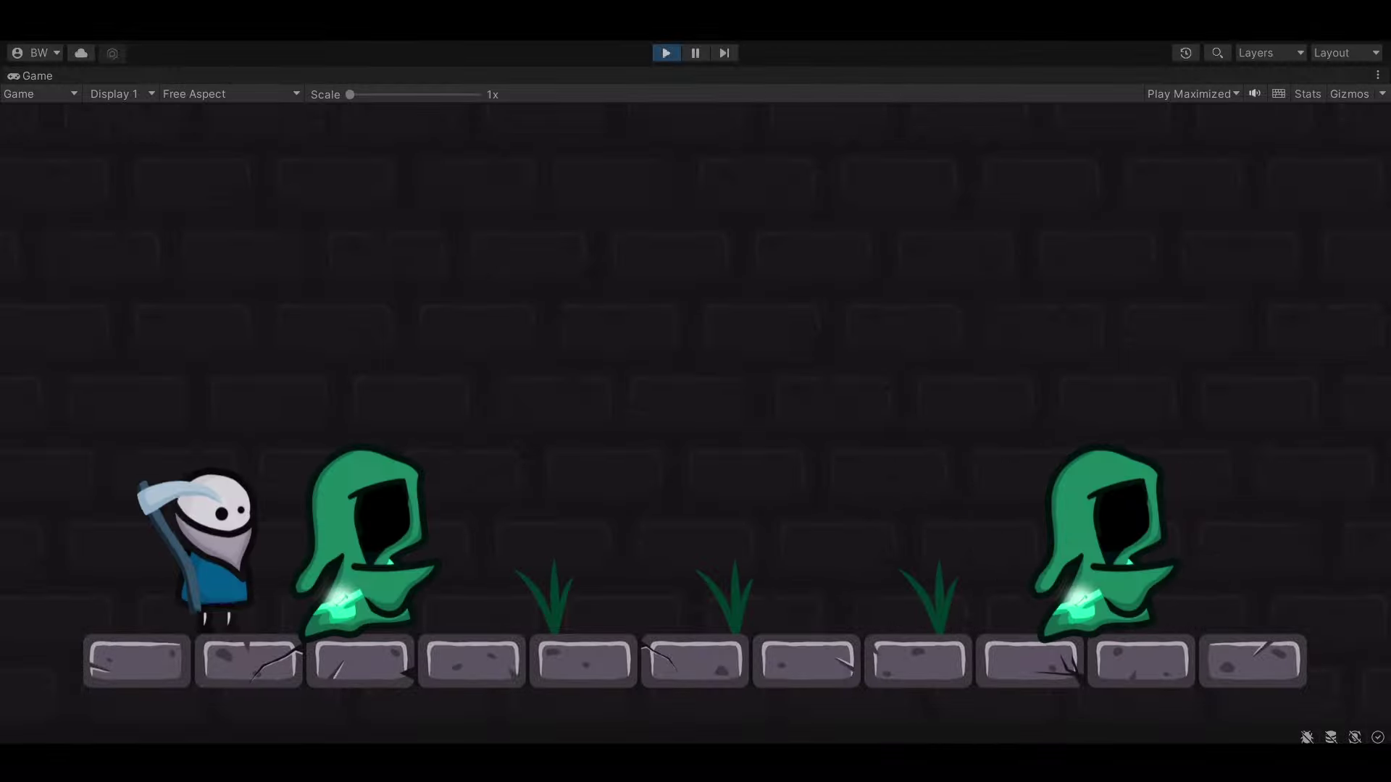
Attack with the scythe while moving the player through the first green enemy and the grass plants to view the damage particles.
{"action": "key", "text": "j"}
{"action": "key", "text": "j"}
{"action": "key", "text": "j"}
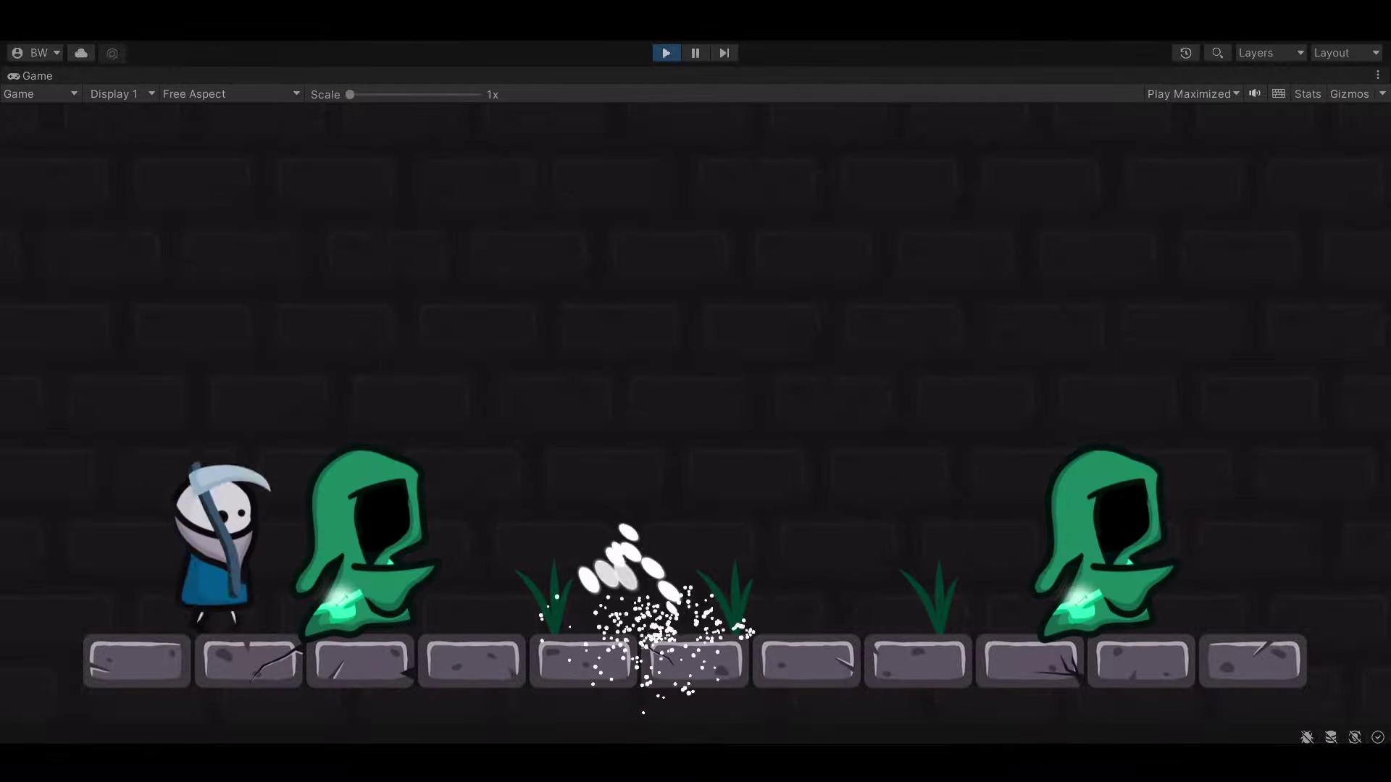
{"action": "key", "text": "d"}
{"action": "key", "text": "j"}
{"action": "key", "text": "j"}
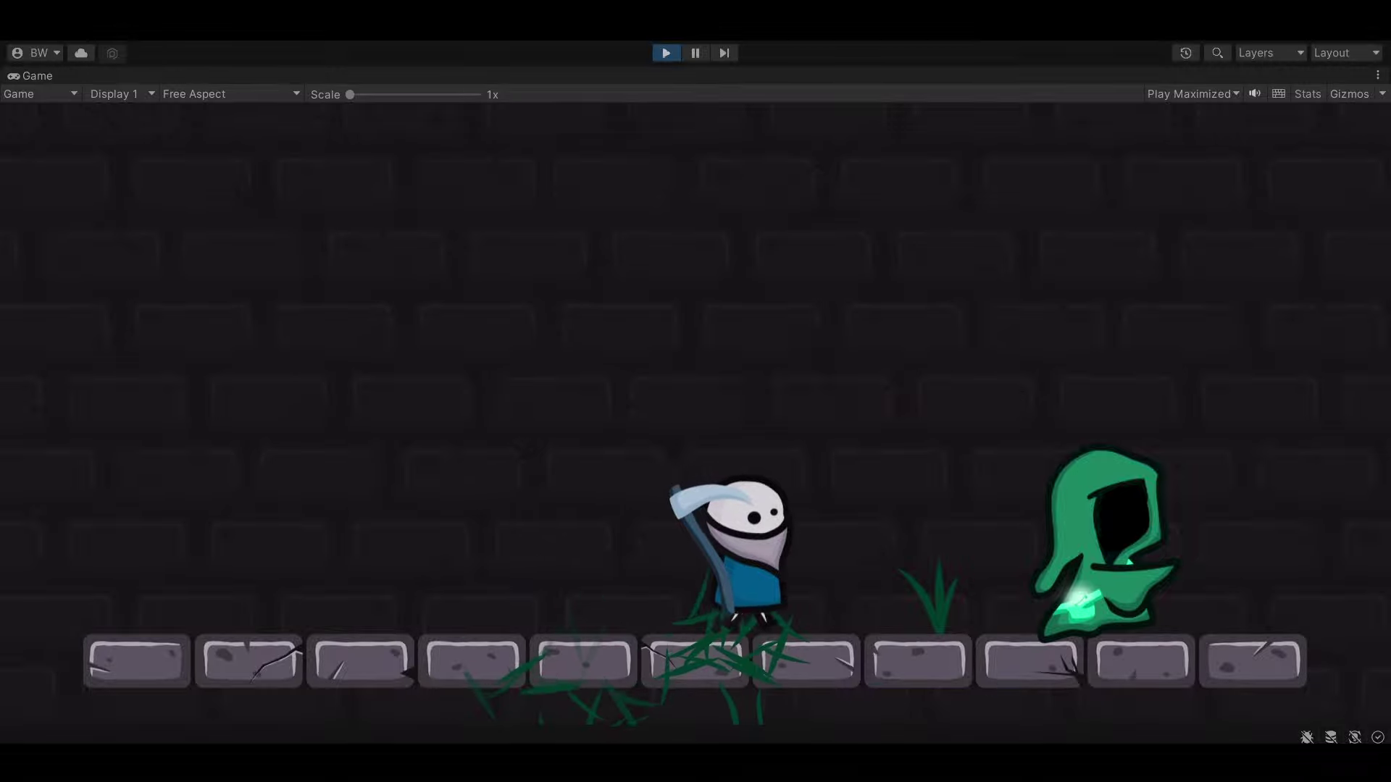
{"action": "key", "text": "j"}
{"action": "key", "text": "j"}
{"action": "key", "text": "d"}
{"action": "key", "text": "j"}
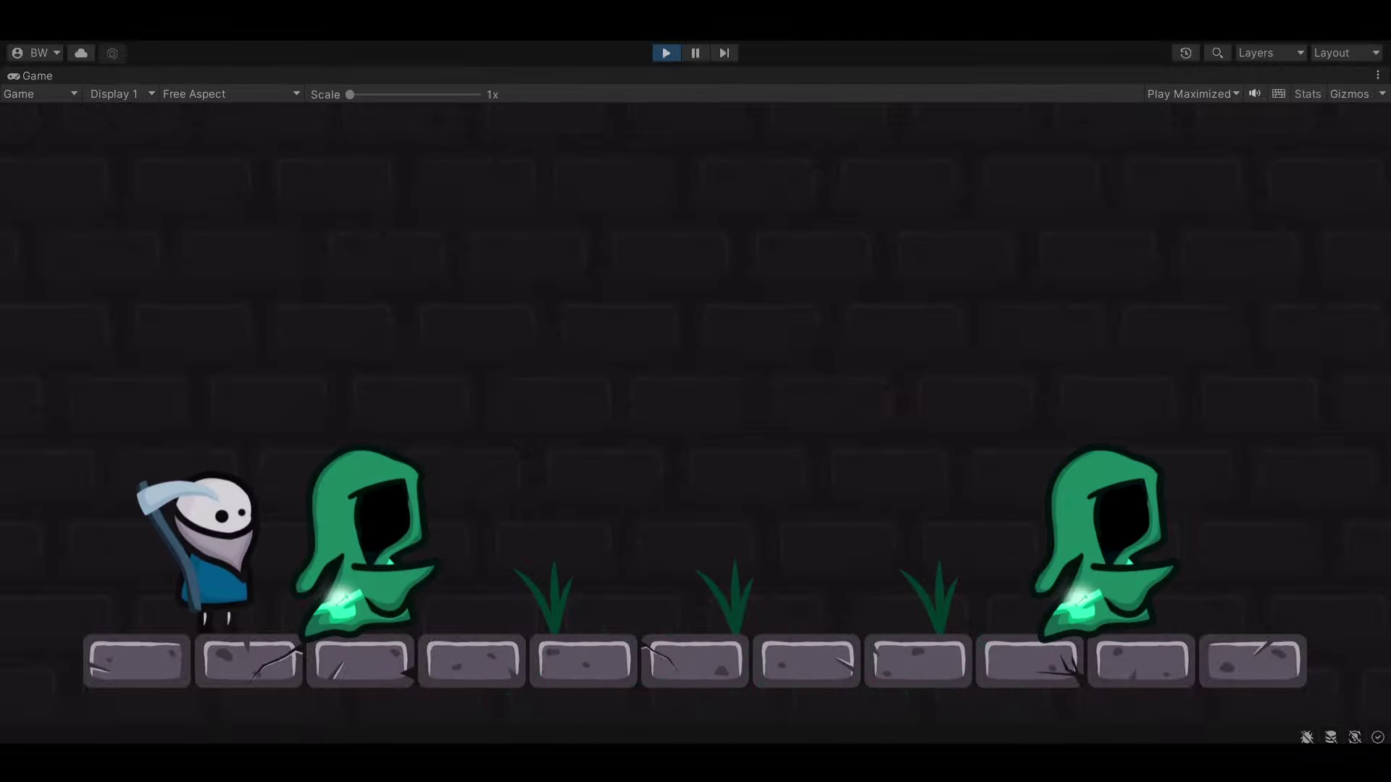
Replay the scene, cutting the first grass plant and turning the player in both directions.
{"action": "key", "text": "d"}
{"action": "key", "text": "j"}
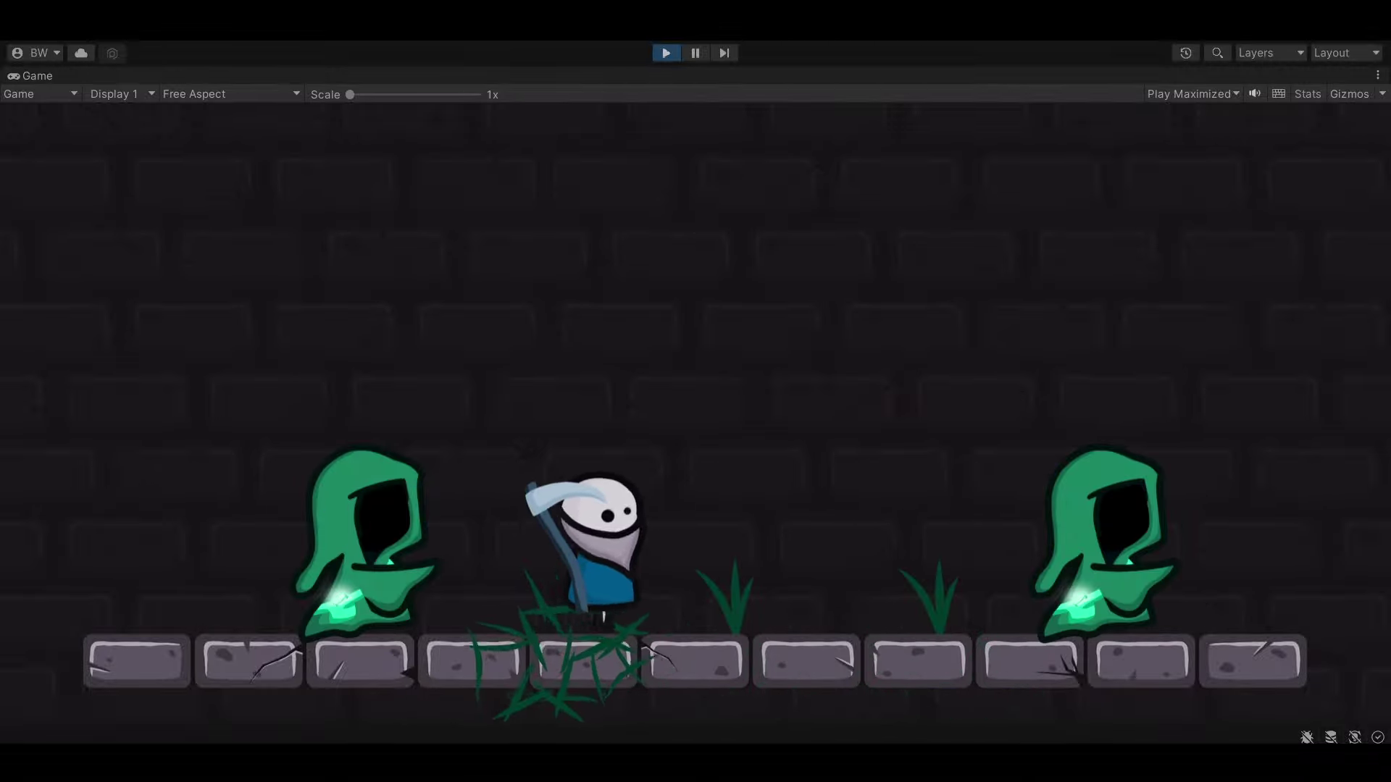
{"action": "key", "text": "a"}
{"action": "key", "text": "j"}
{"action": "key", "text": "d"}
{"action": "key", "text": "a"}
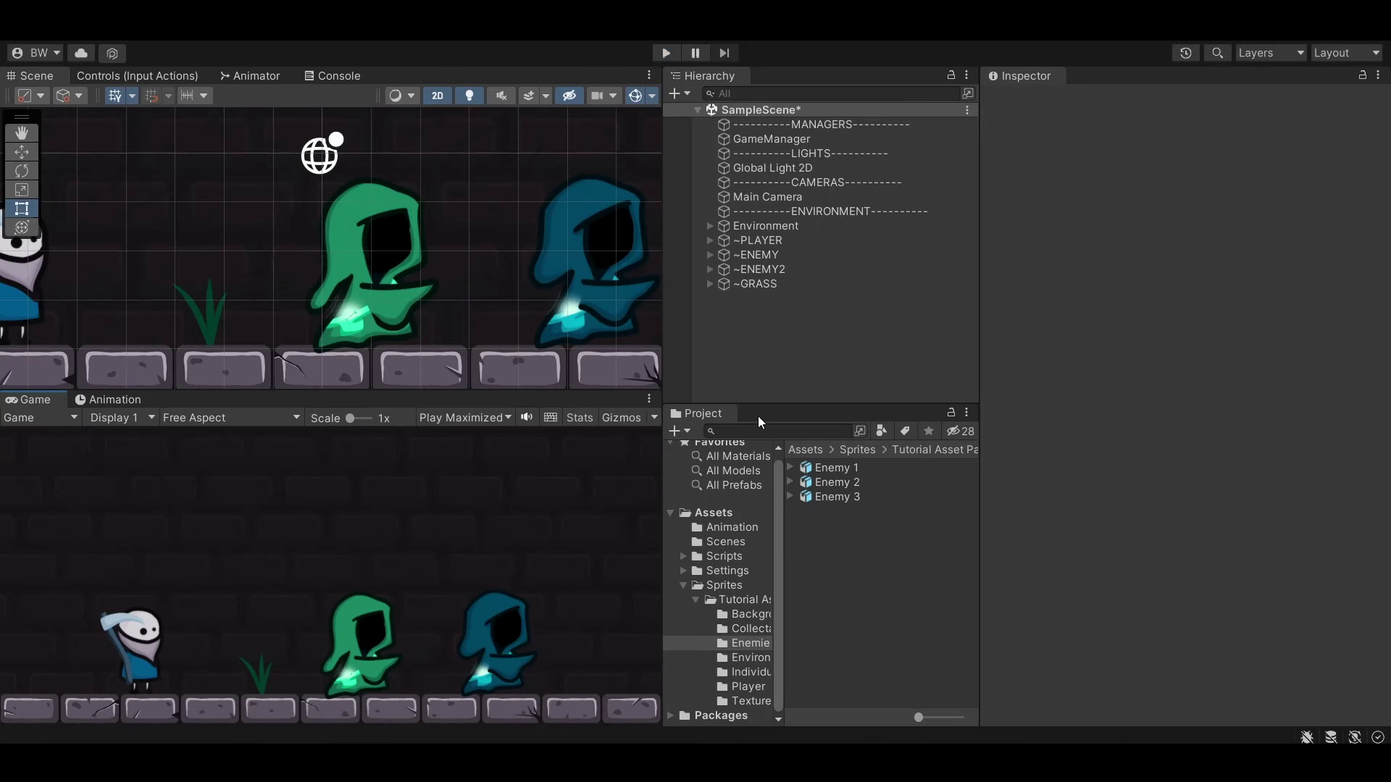
Review the ~PLAYER and ~GRASS objects, playtest attacks on the grass and both enemies in the starting scene, and stop play mode.
{"action": "left_click", "coordinate": [756, 242]}
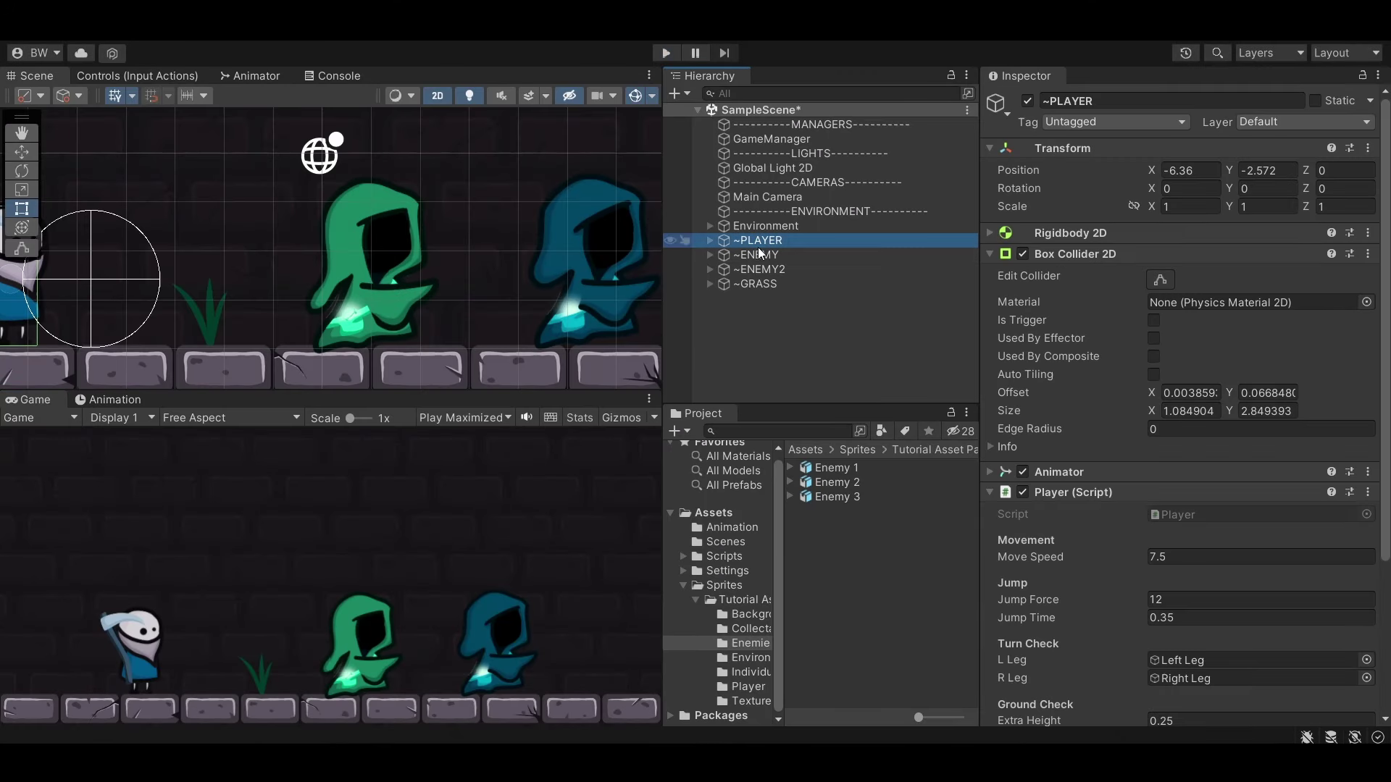
{"action": "left_click", "coordinate": [763, 284]}
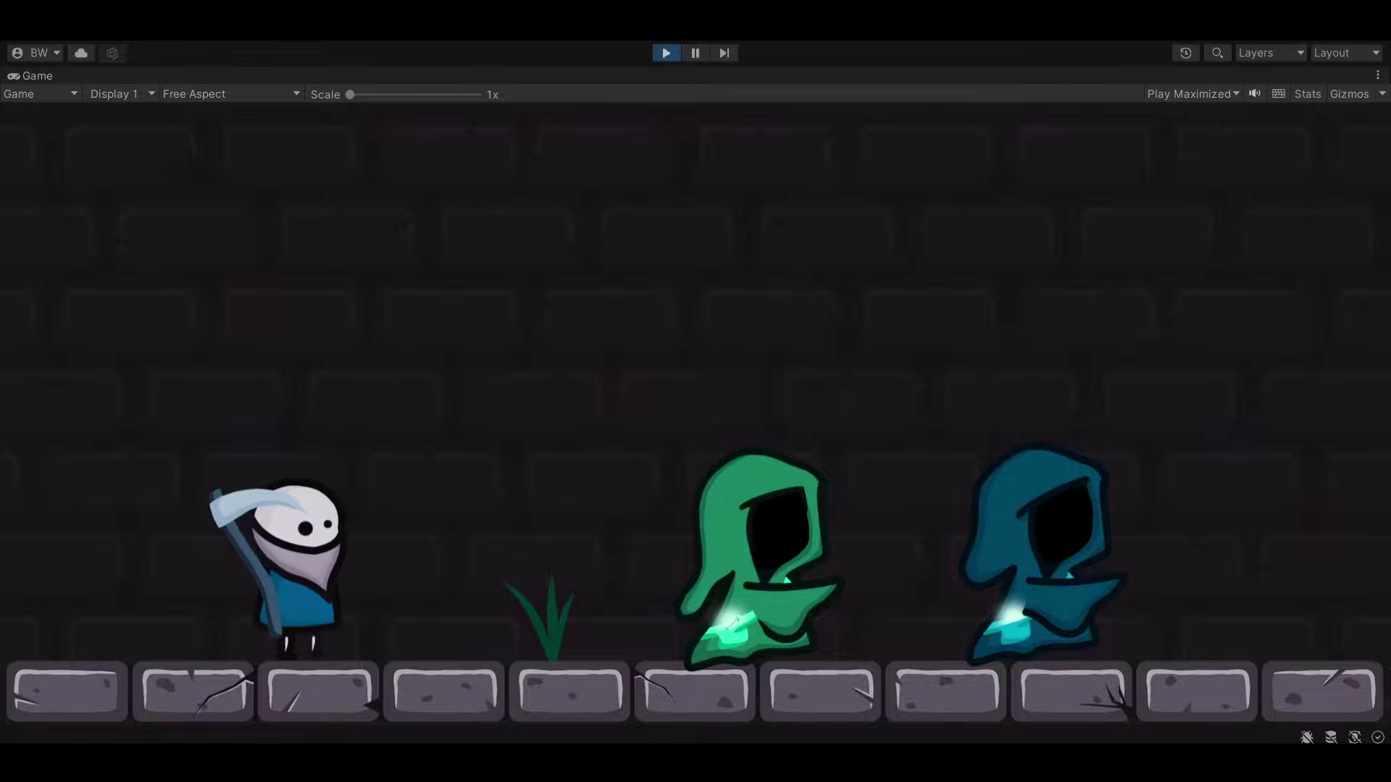
{"action": "key", "text": "d"}
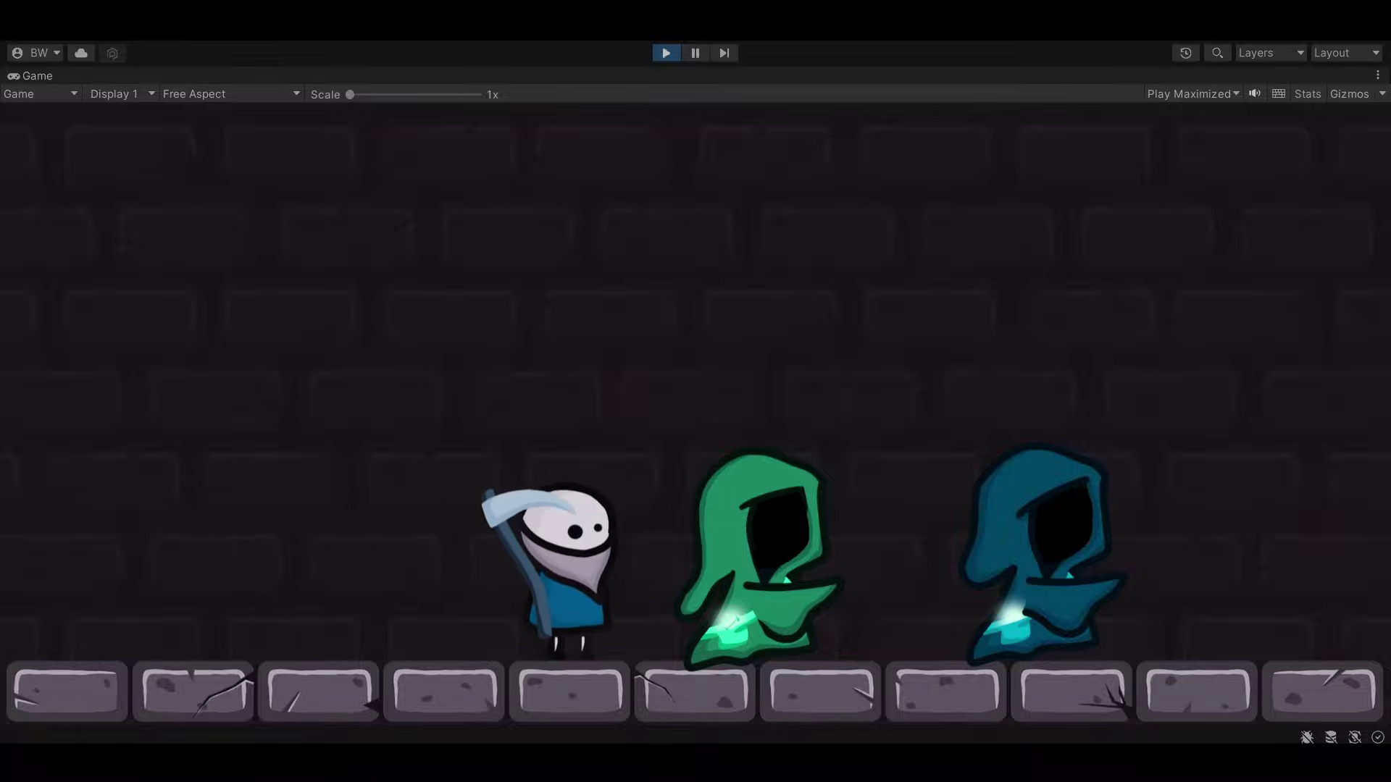
{"action": "key", "text": "d"}
{"action": "key", "text": "space"}
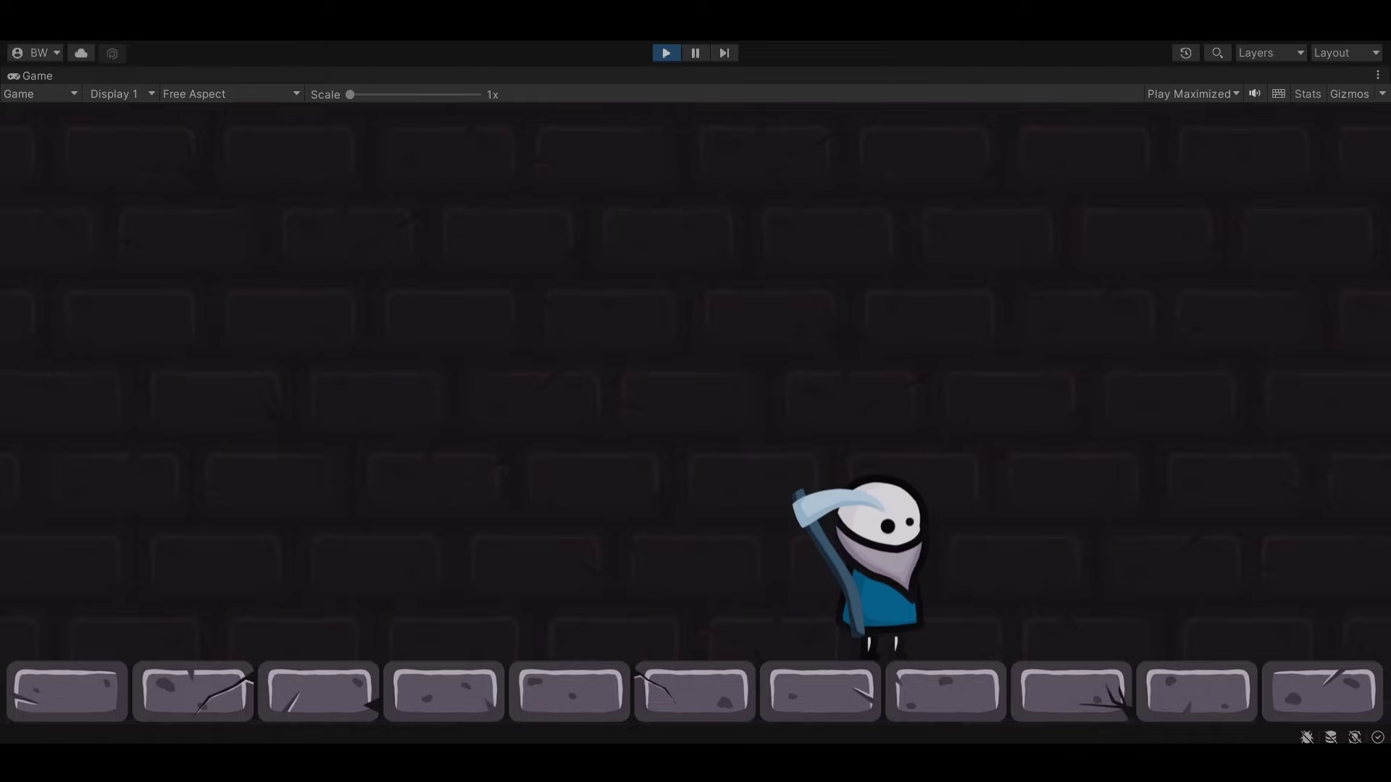
{"action": "left_click", "coordinate": [665, 54]}
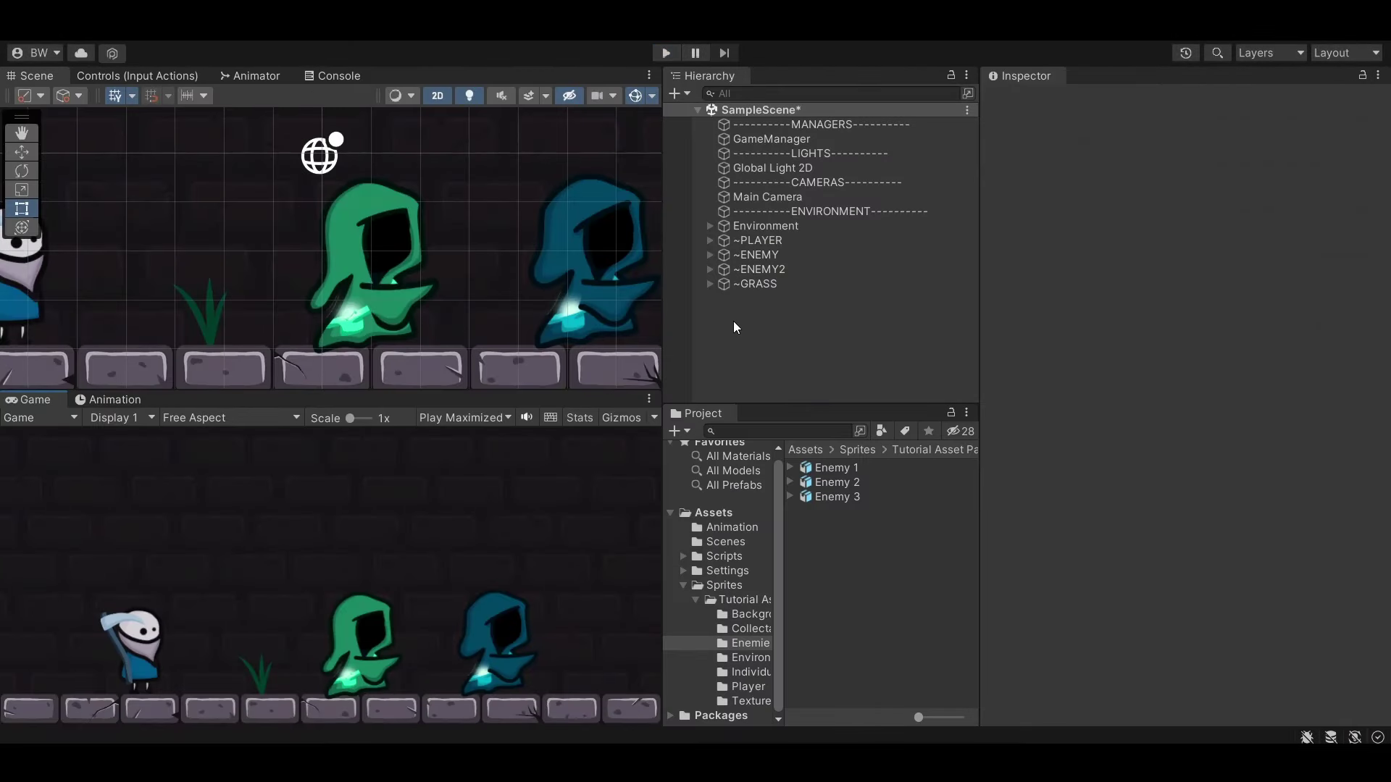
Add a Particle System effect to the scene and name it EnemyDamage1.
{"action": "left_click", "coordinate": [675, 94]}
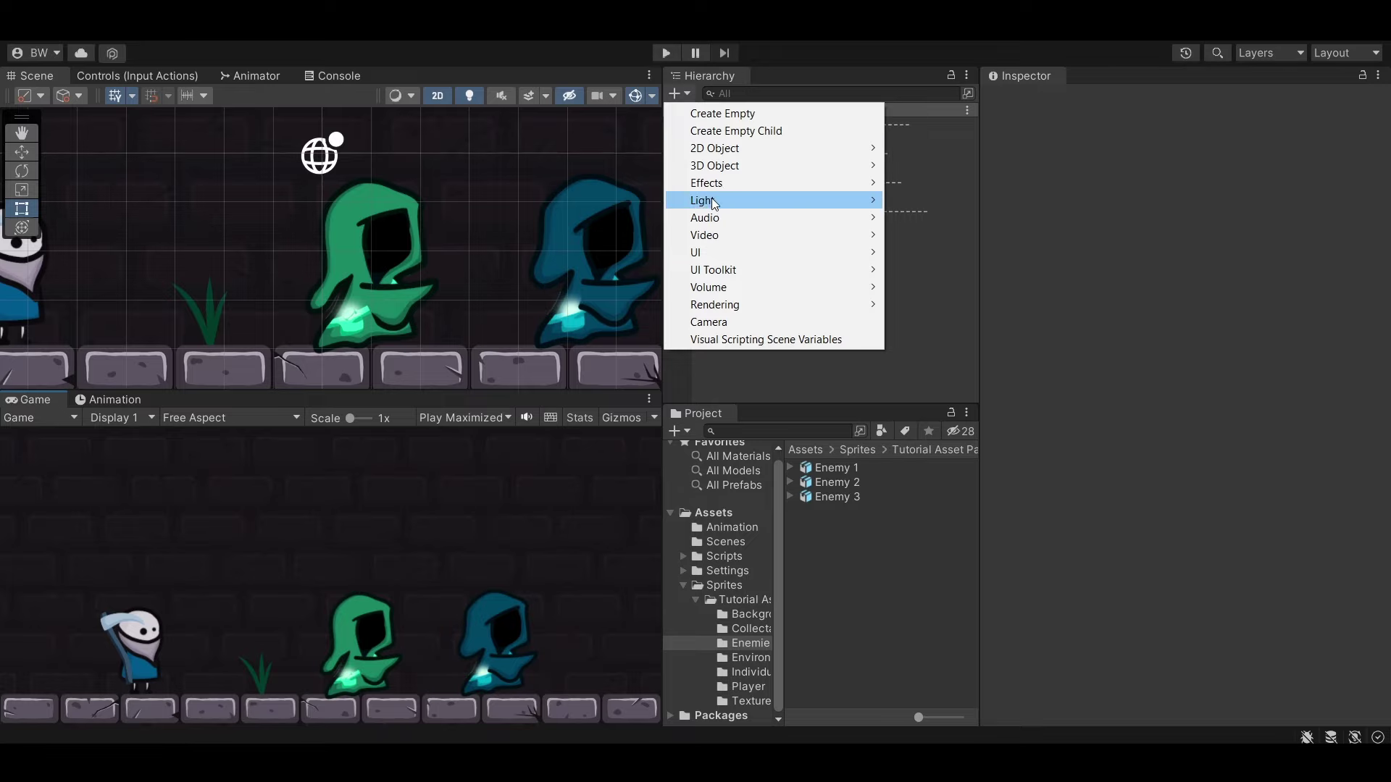
{"action": "mouse_move", "coordinate": [801, 185]}
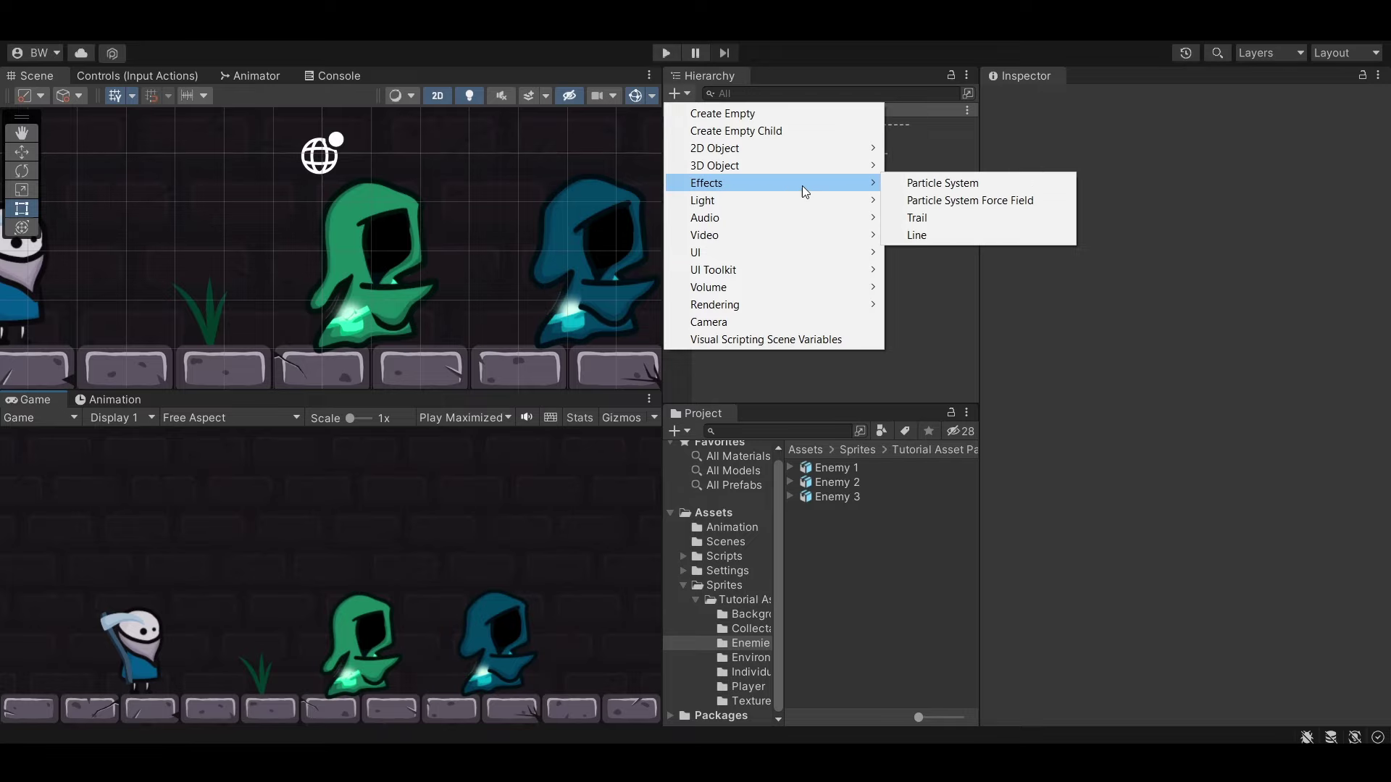
{"action": "left_click", "coordinate": [919, 185]}
{"action": "type", "text": "Enemy"}
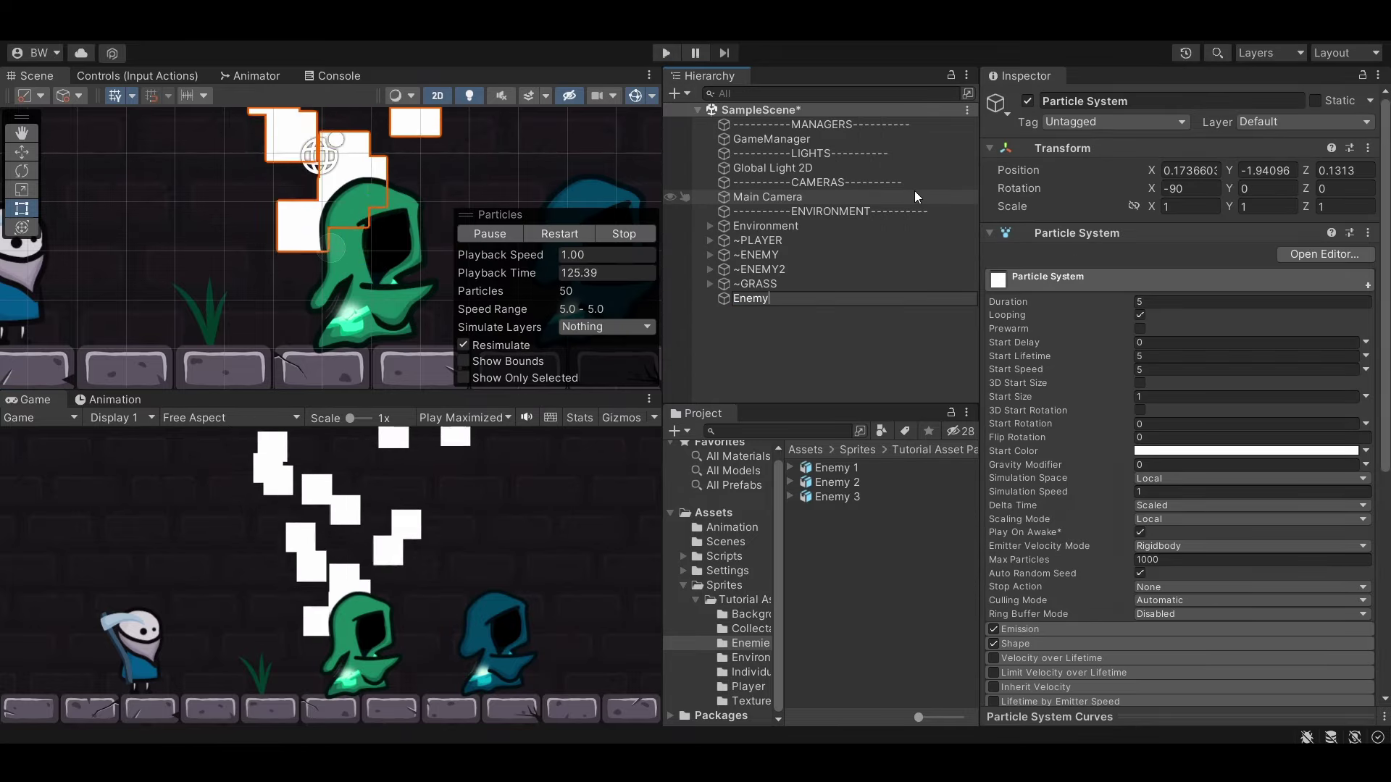
{"action": "type", "text": "Damage1"}
{"action": "key", "text": "Return"}
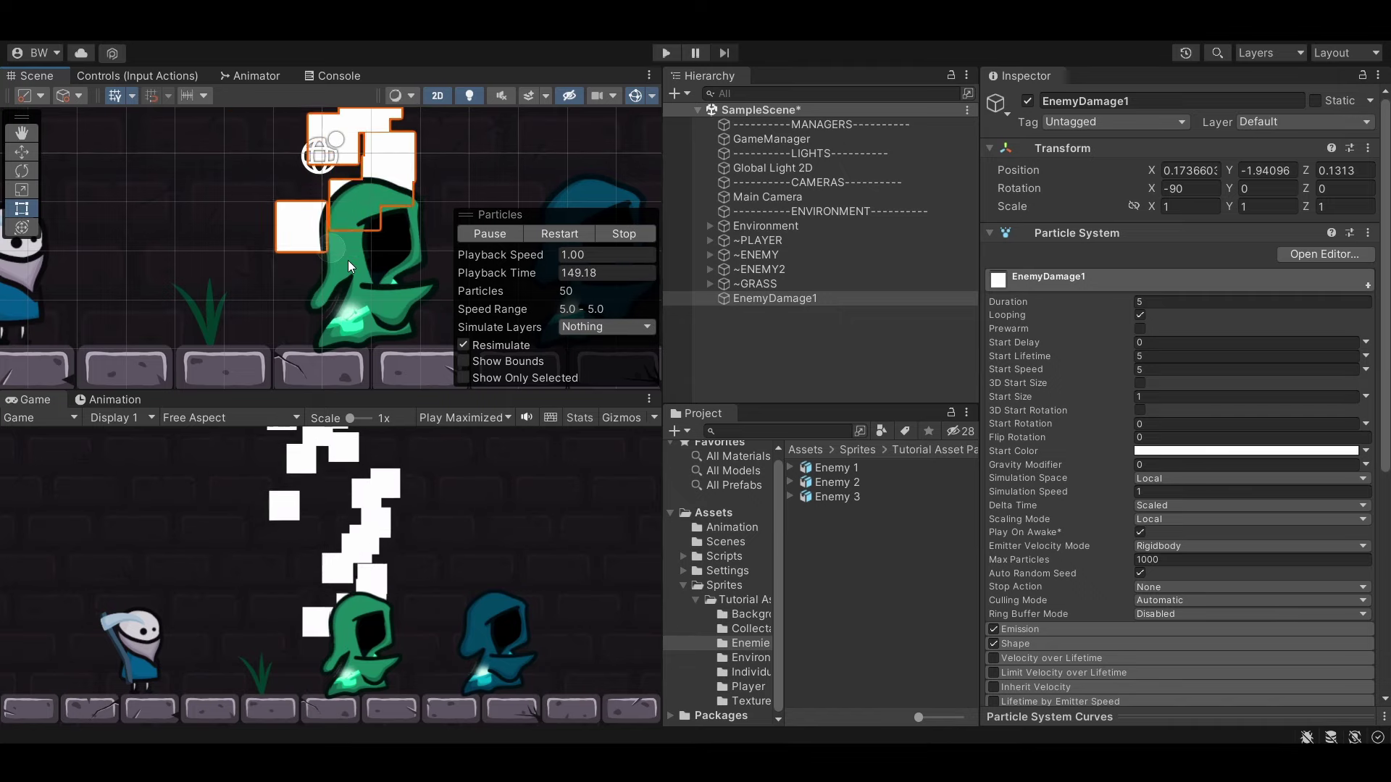
Expand the Renderer module of EnemyDamage1 to check its assigned material.
{"action": "scroll", "coordinate": [1013, 585], "scroll_direction": "down", "scroll_amount": 10}
{"action": "left_click", "coordinate": [1027, 589]}
{"action": "scroll", "coordinate": [1027, 588], "scroll_direction": "down", "scroll_amount": 3}
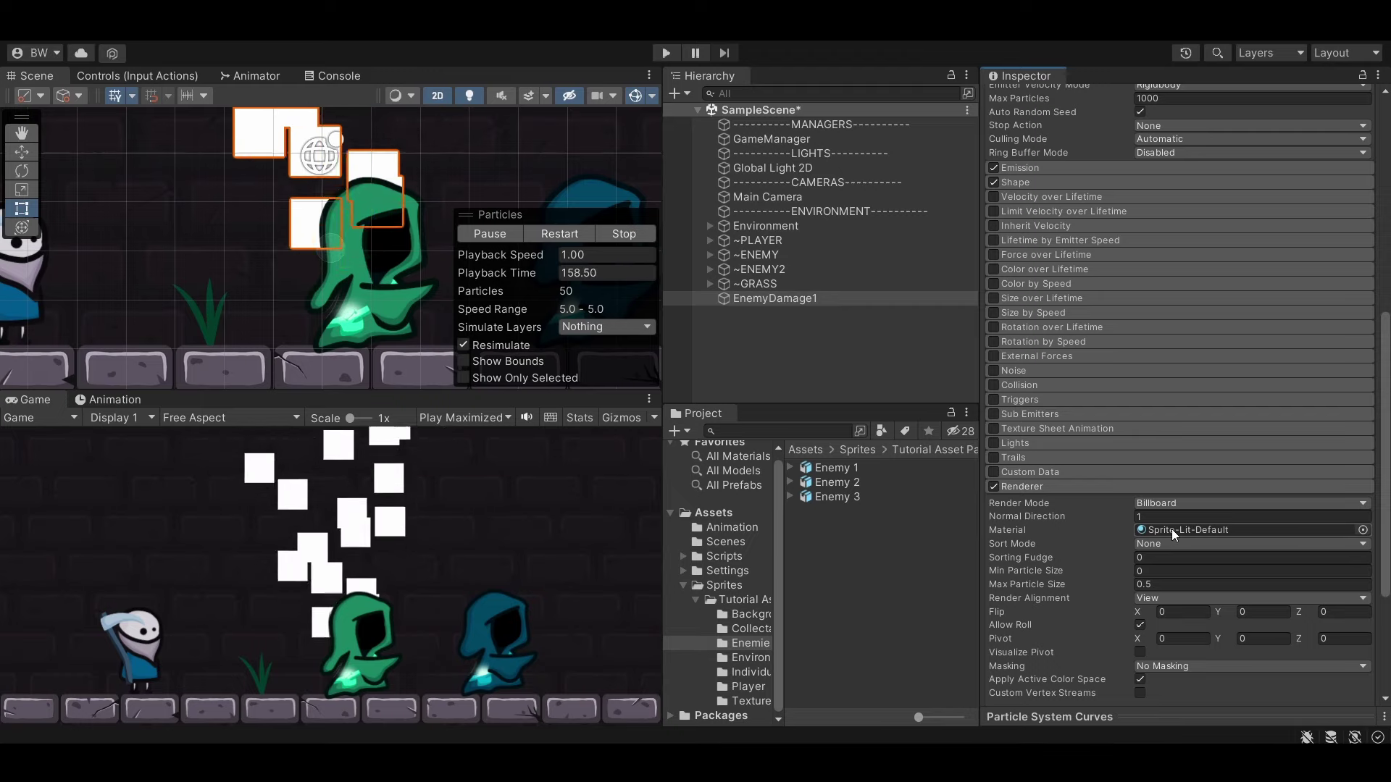
Create a folder named Materials in the root Assets folder.
{"action": "left_click", "coordinate": [713, 512]}
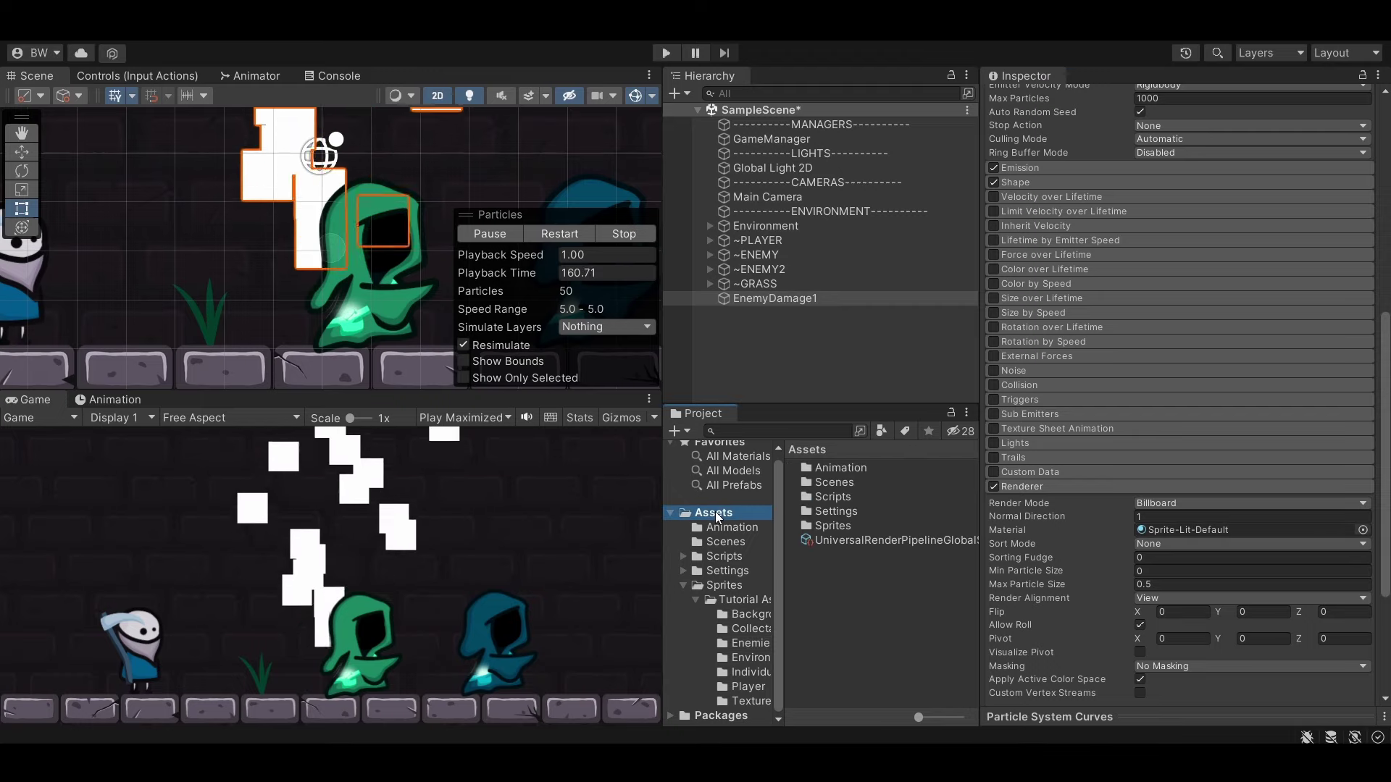
{"action": "right_click", "coordinate": [862, 602]}
{"action": "mouse_move", "coordinate": [942, 191]}
{"action": "left_click", "coordinate": [1164, 68]}
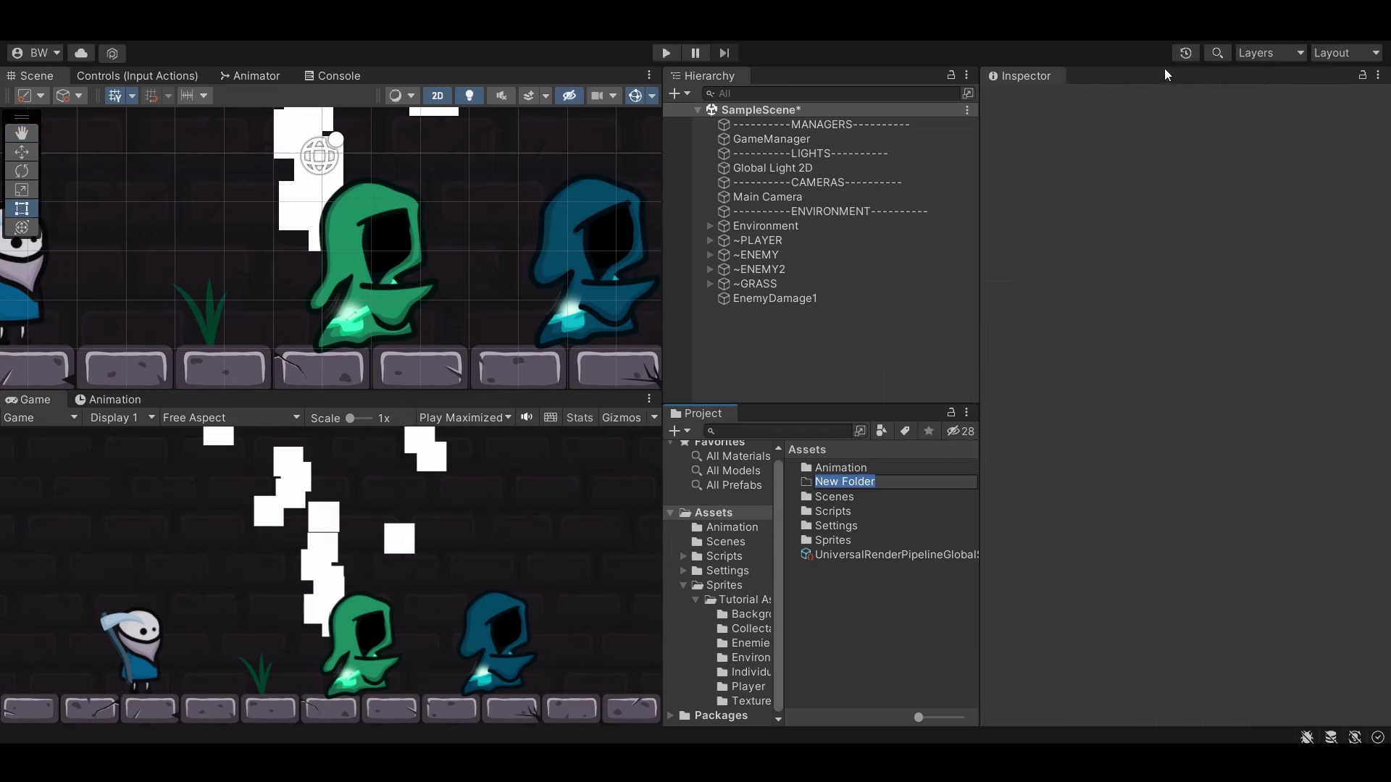
{"action": "type", "text": "Materials"}
{"action": "key", "text": "Return"}
Create a subfolder named Particle System inside the Materials folder.
{"action": "double_click", "coordinate": [833, 483]}
{"action": "right_click", "coordinate": [836, 490]}
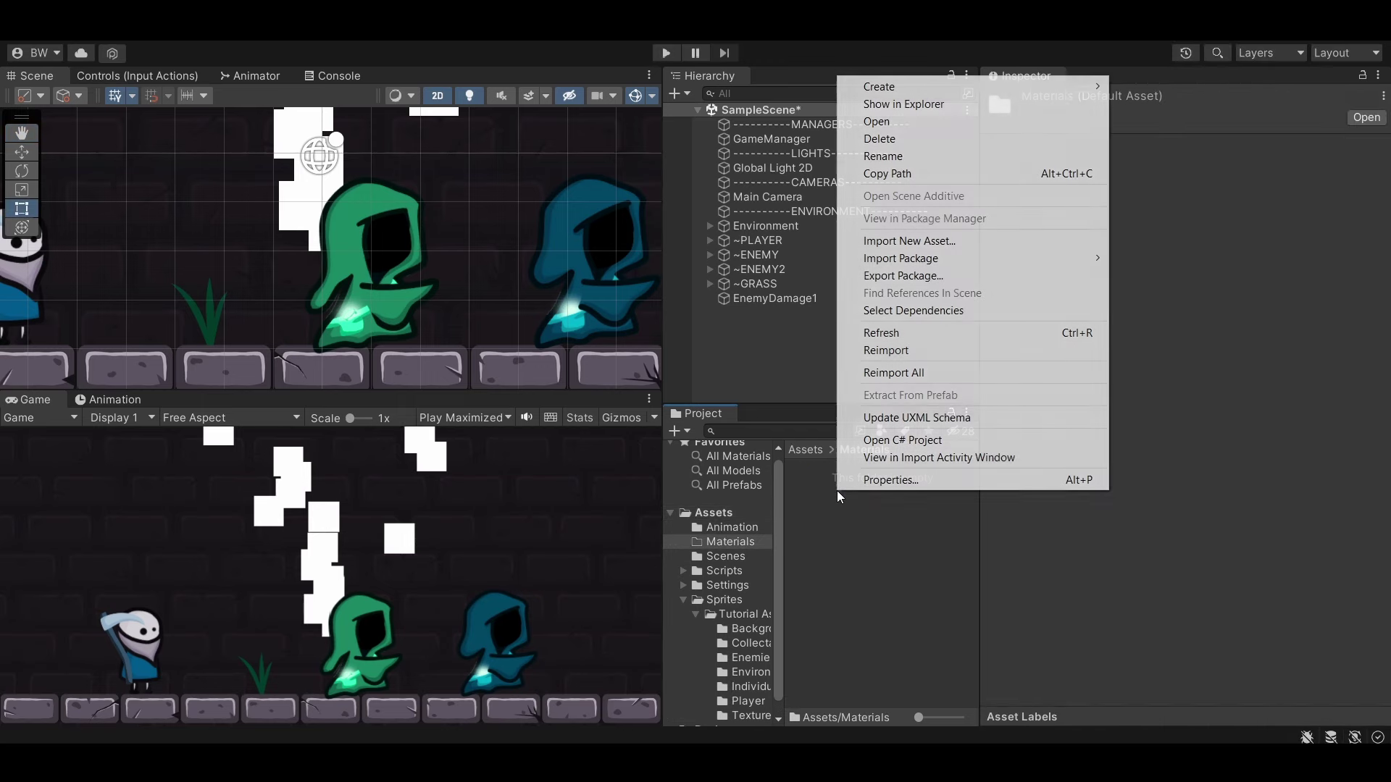
{"action": "mouse_move", "coordinate": [905, 87]}
{"action": "left_click", "coordinate": [1147, 43]}
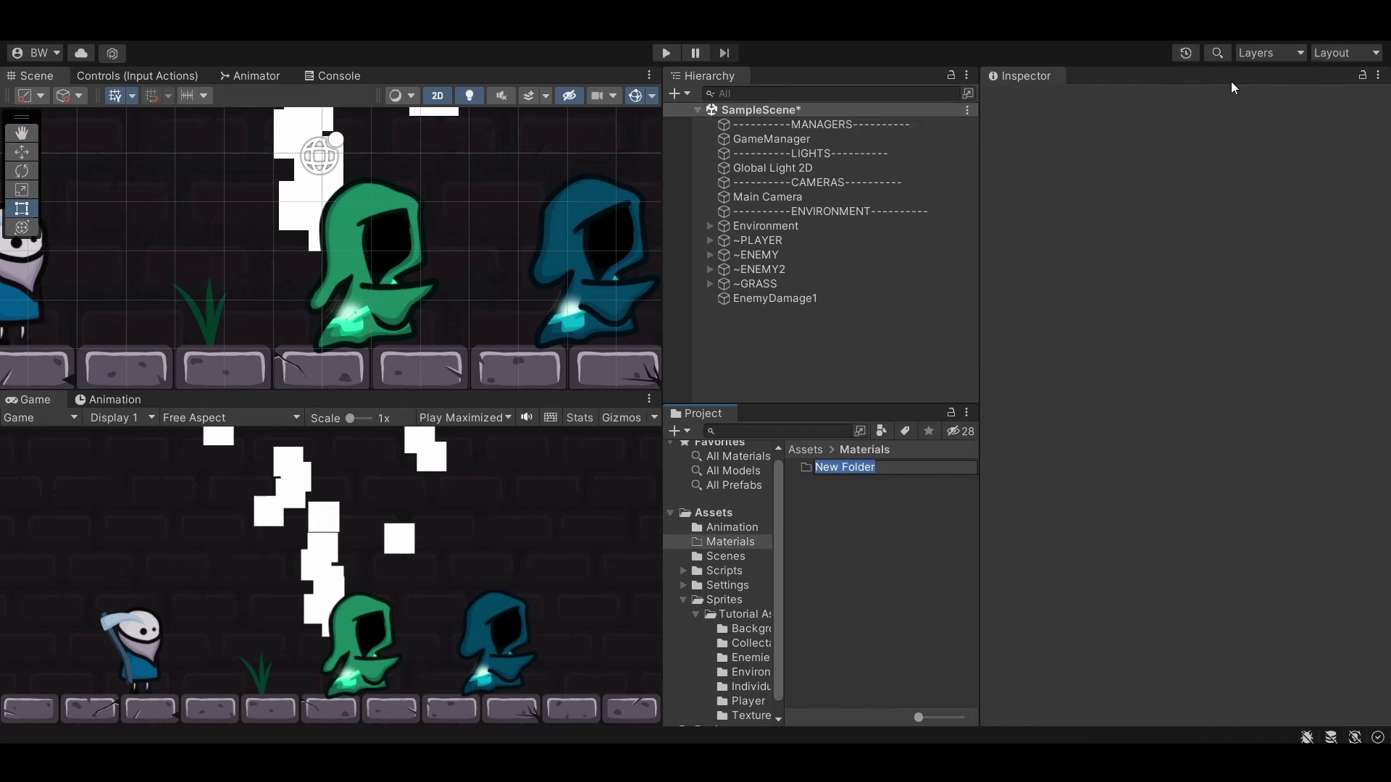
{"action": "type", "text": "Particle S"}
{"action": "type", "text": "ystem"}
{"action": "key", "text": "Return"}
Create a material named EnemyDamageMAT1 inside the Particle System folder.
{"action": "double_click", "coordinate": [833, 470]}
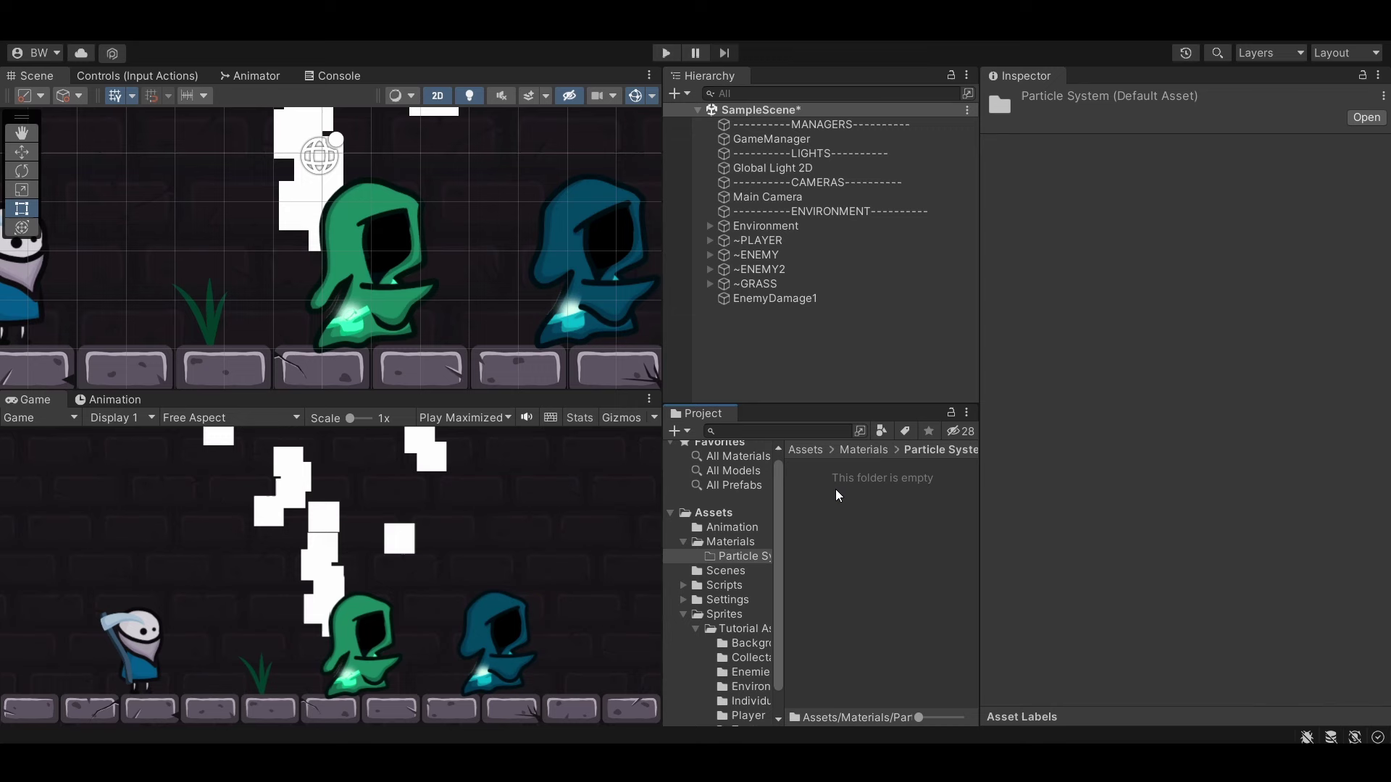
{"action": "right_click", "coordinate": [835, 490]}
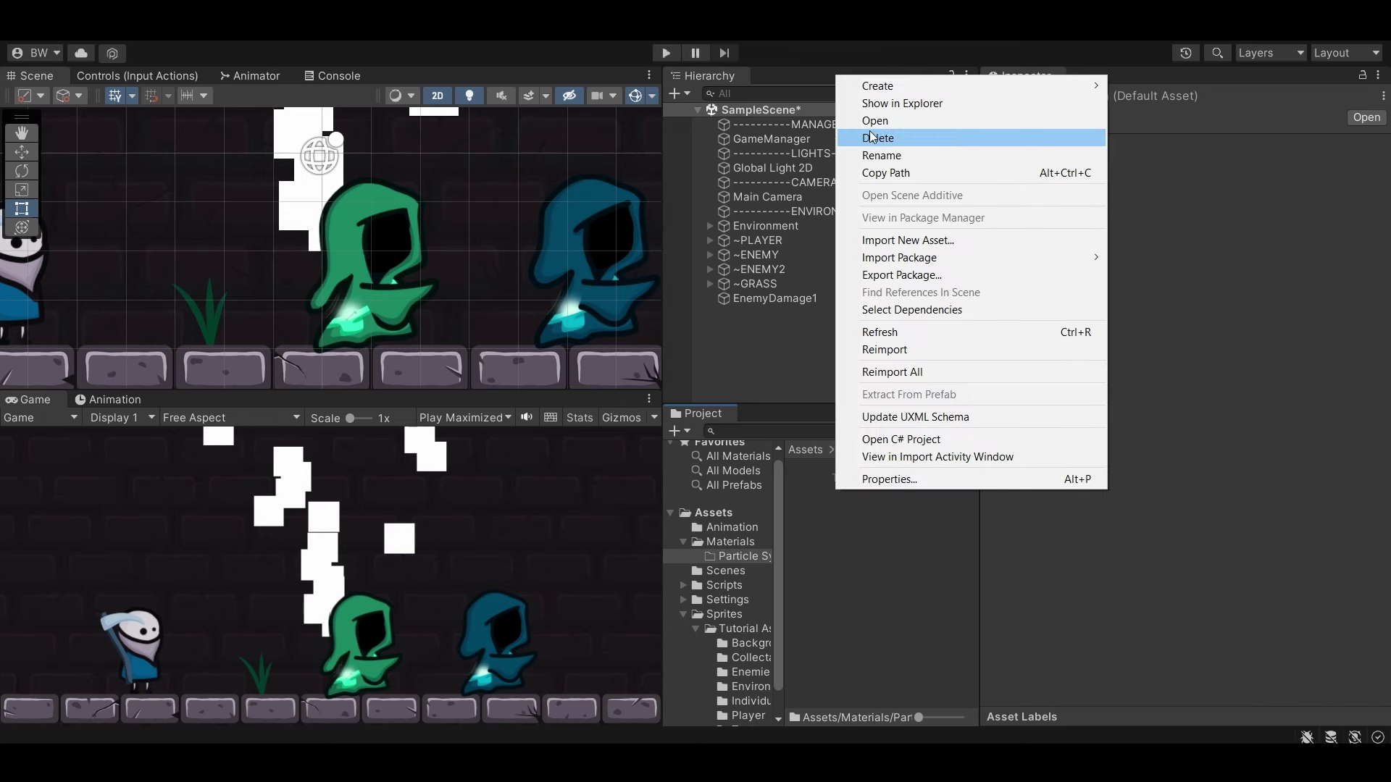
{"action": "mouse_move", "coordinate": [873, 93]}
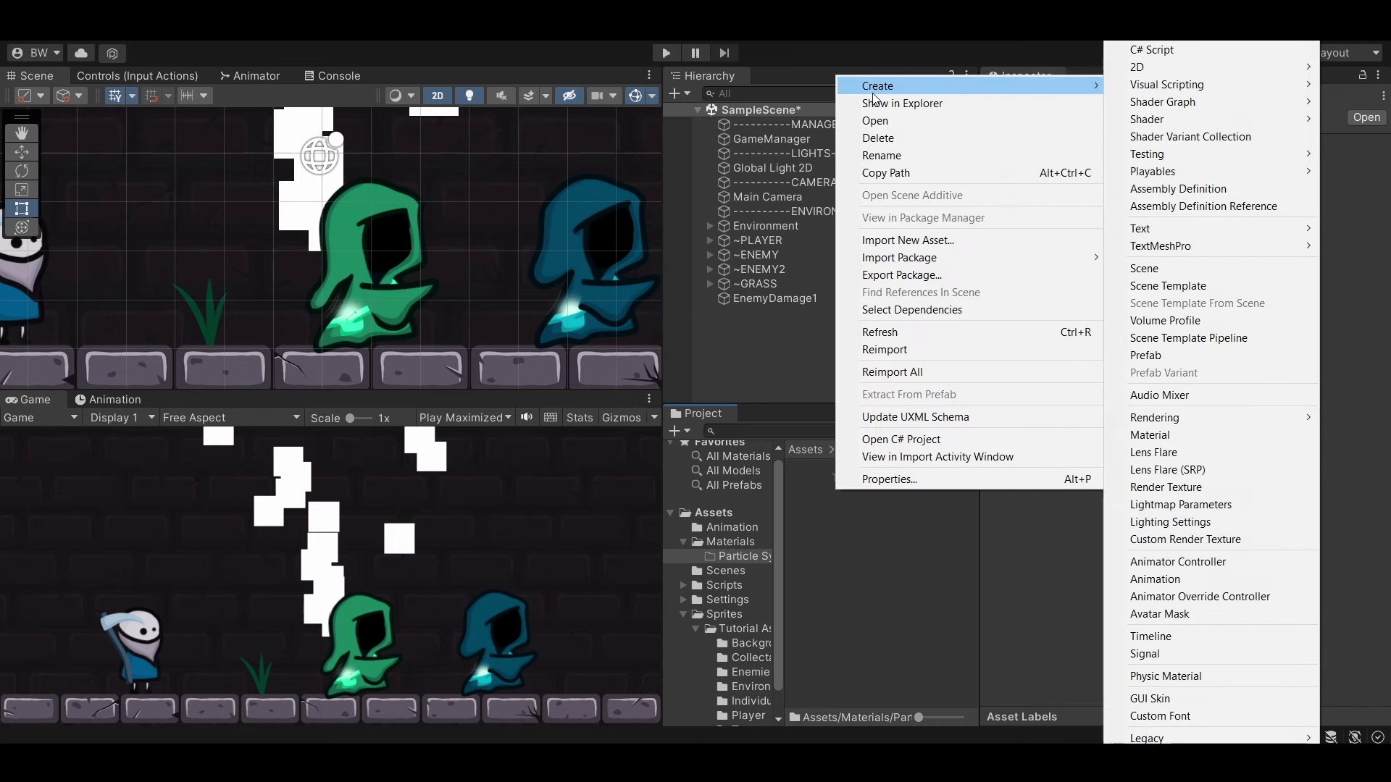
{"action": "left_click", "coordinate": [1191, 435]}
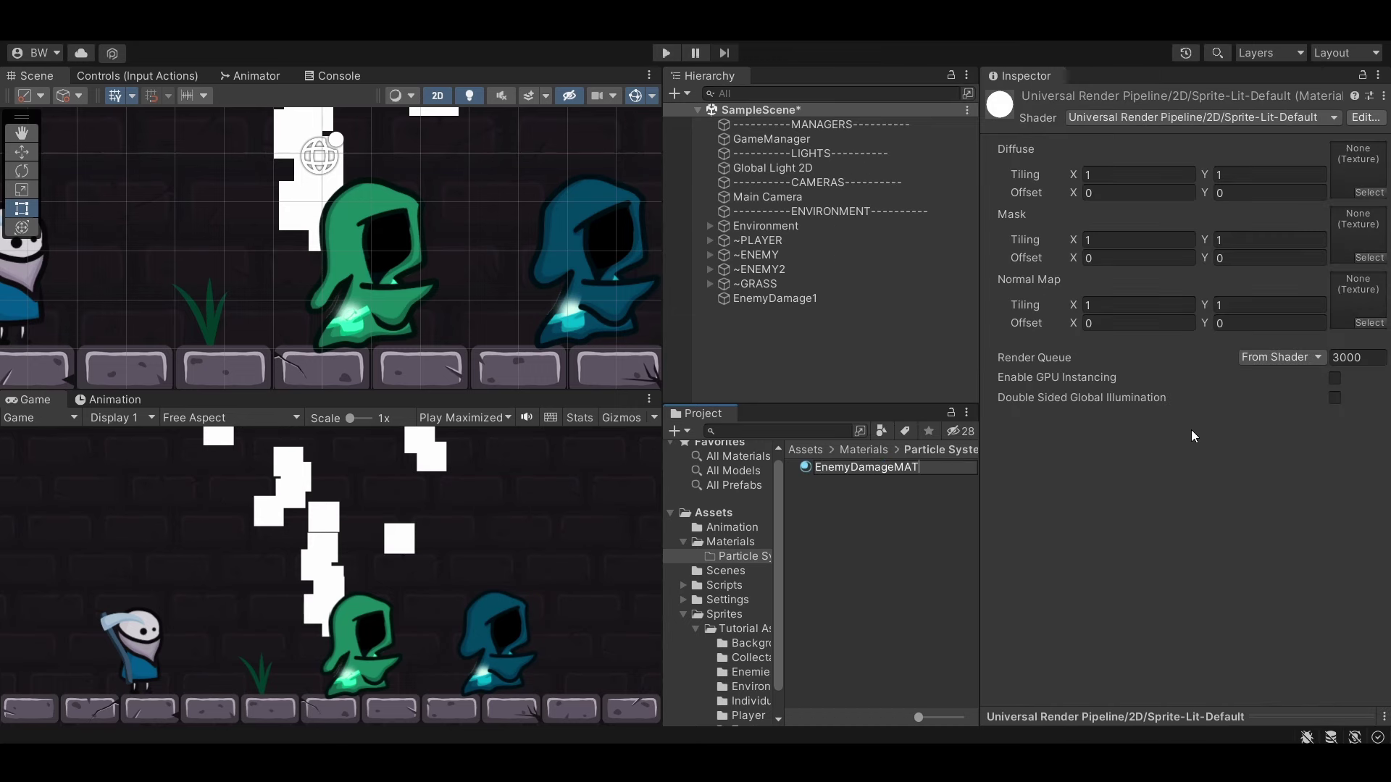
{"action": "type", "text": "EnemyDamageMAT1"}
{"action": "key", "text": "Return"}
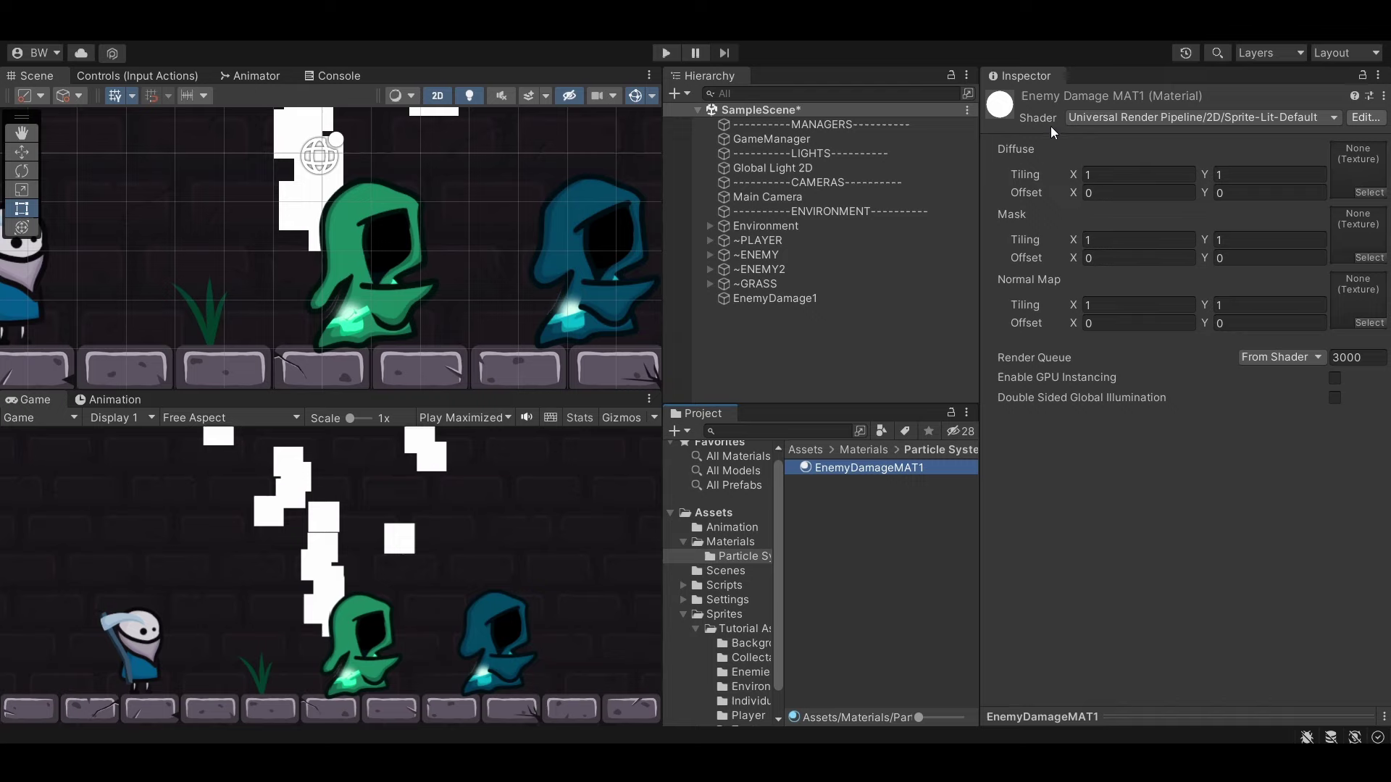
Change the shader of EnemyDamageMAT1 to Universal Render Pipeline/2D/Sprite-Unlit-Default.
{"action": "left_click", "coordinate": [1101, 118]}
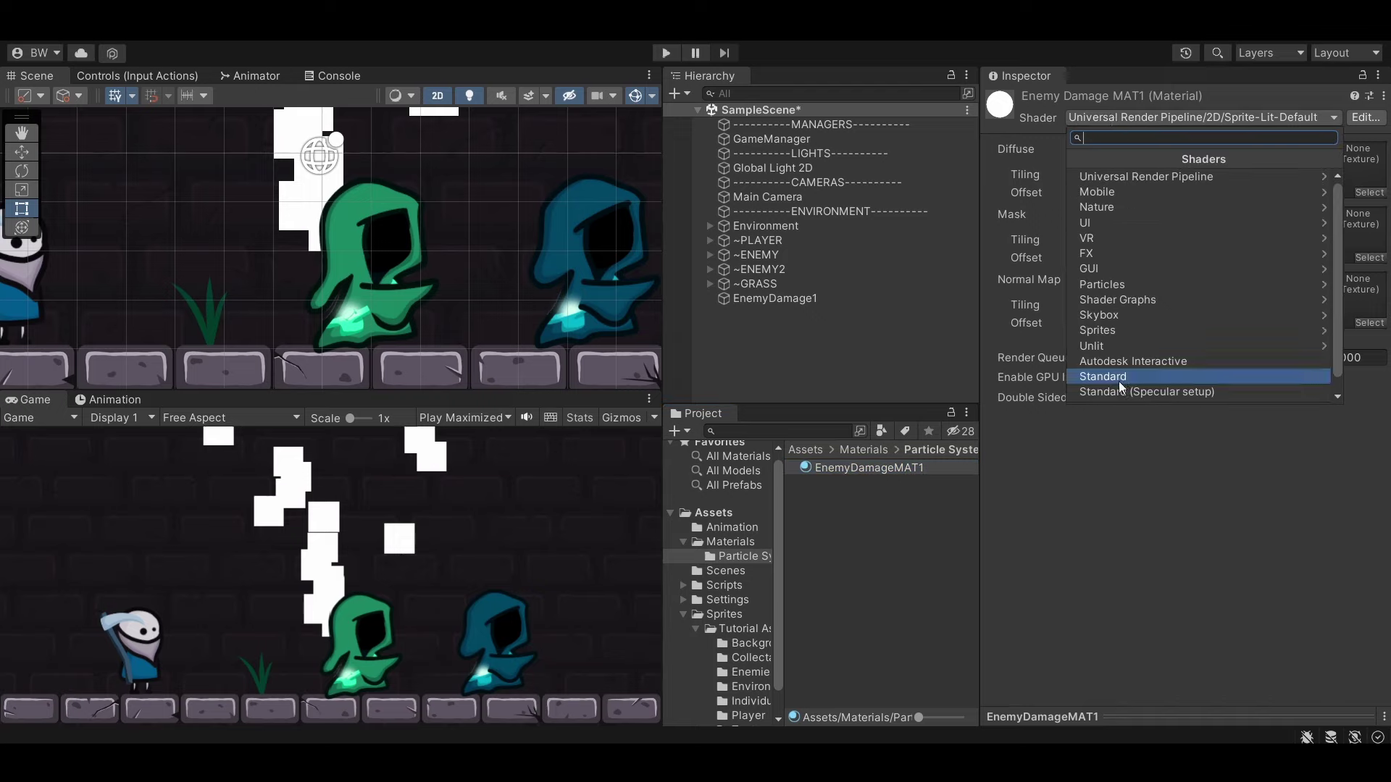
{"action": "left_click", "coordinate": [1107, 177]}
{"action": "left_click", "coordinate": [1107, 190]}
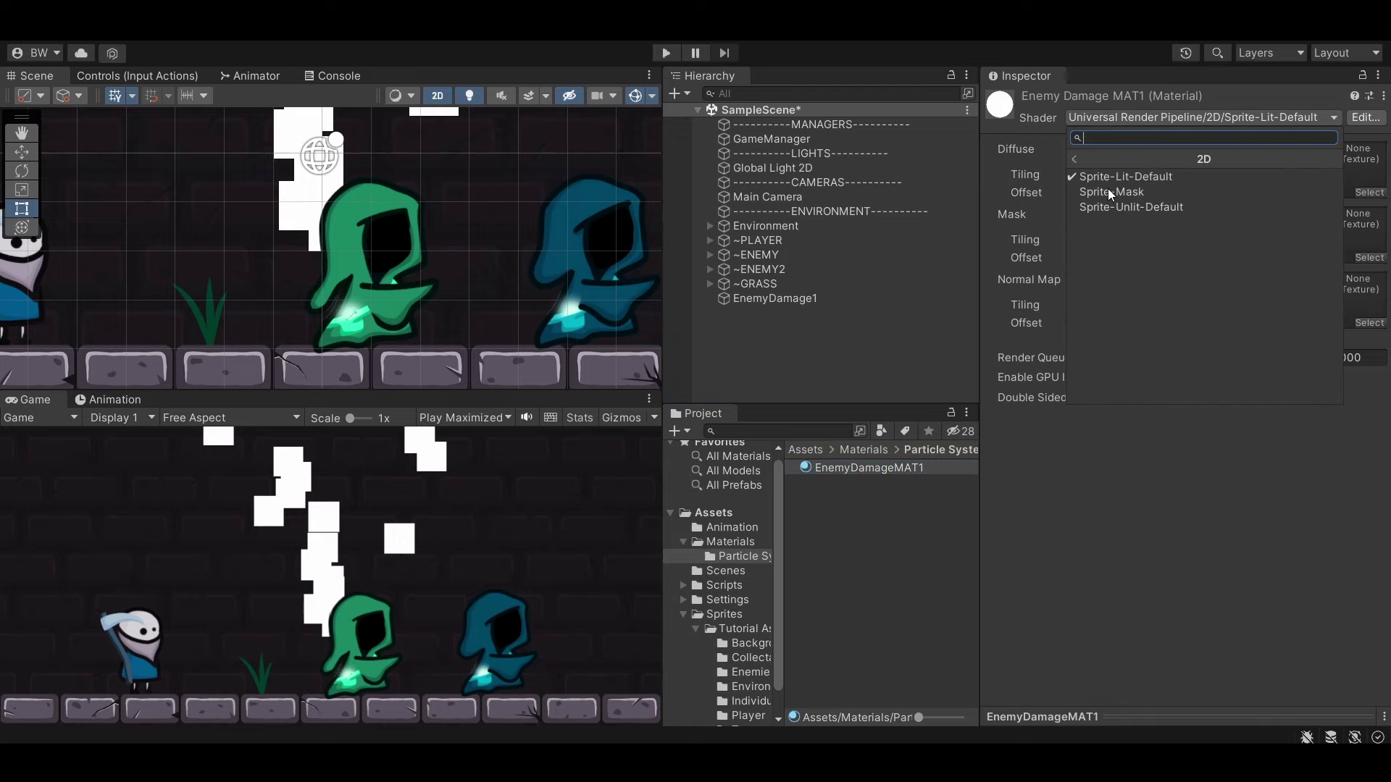
{"action": "left_click", "coordinate": [1120, 209]}
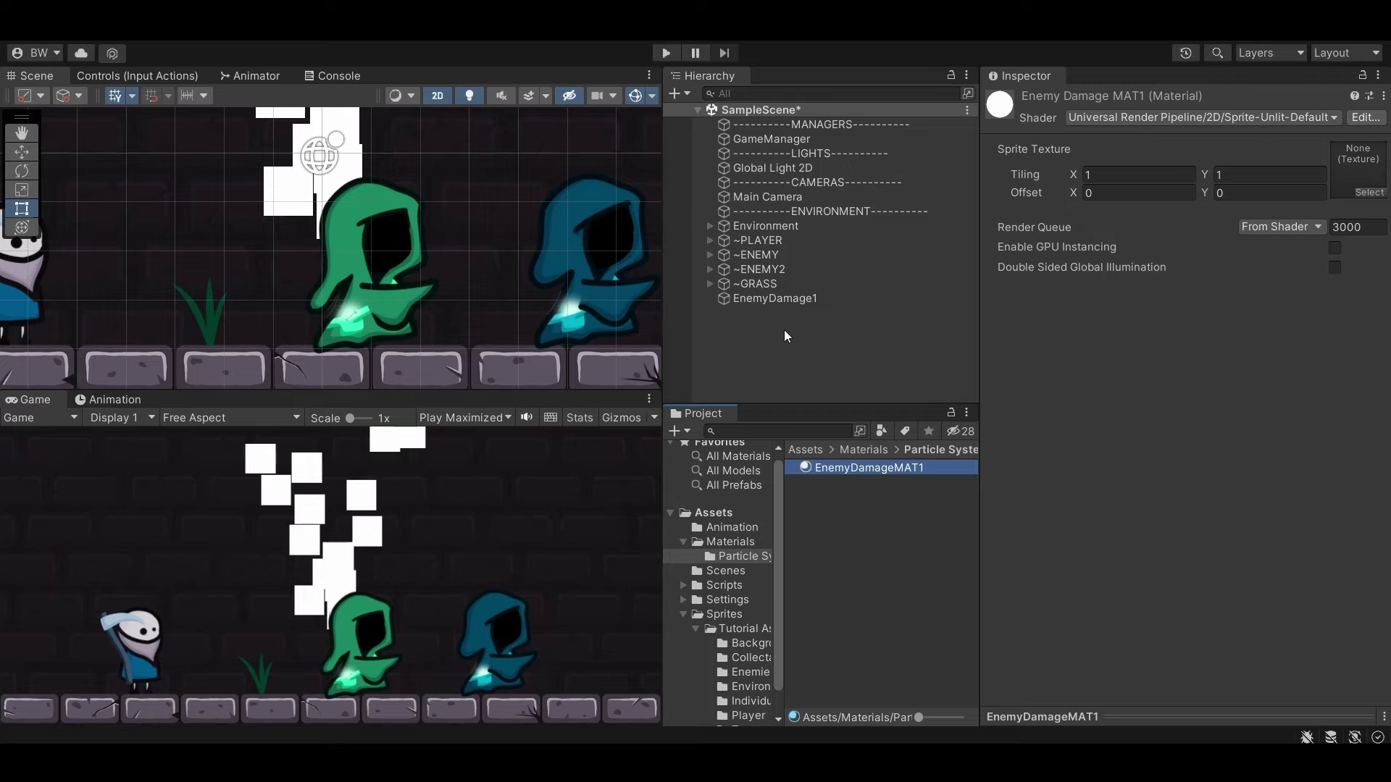
Assign EnemyDamageMAT1 as the Renderer material of the EnemyDamage1 particle system.
{"action": "left_click", "coordinate": [783, 299]}
{"action": "scroll", "coordinate": [1036, 577], "scroll_direction": "down", "scroll_amount": 10}
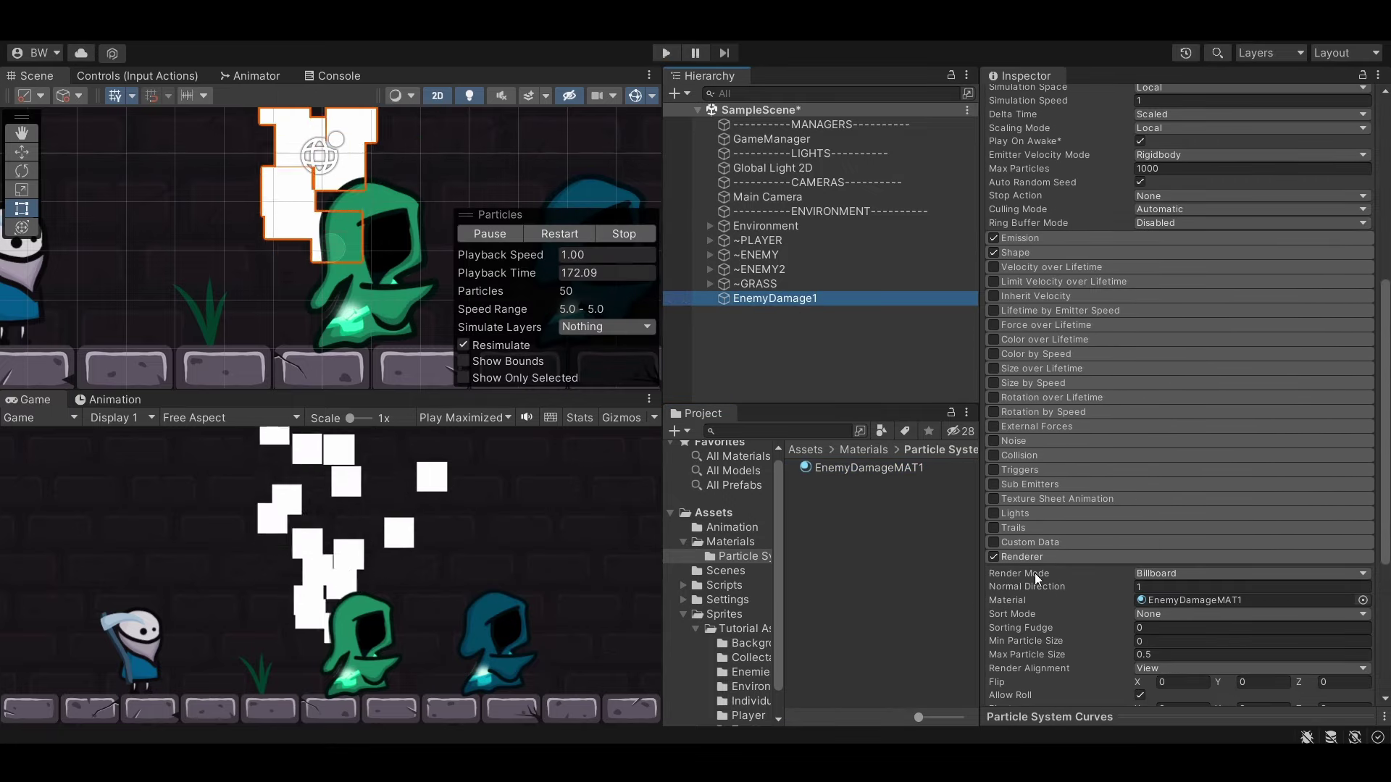
Try lowering the intensity of Global Light 2D to test how the unlit particles respond.
{"action": "left_click", "coordinate": [793, 169]}
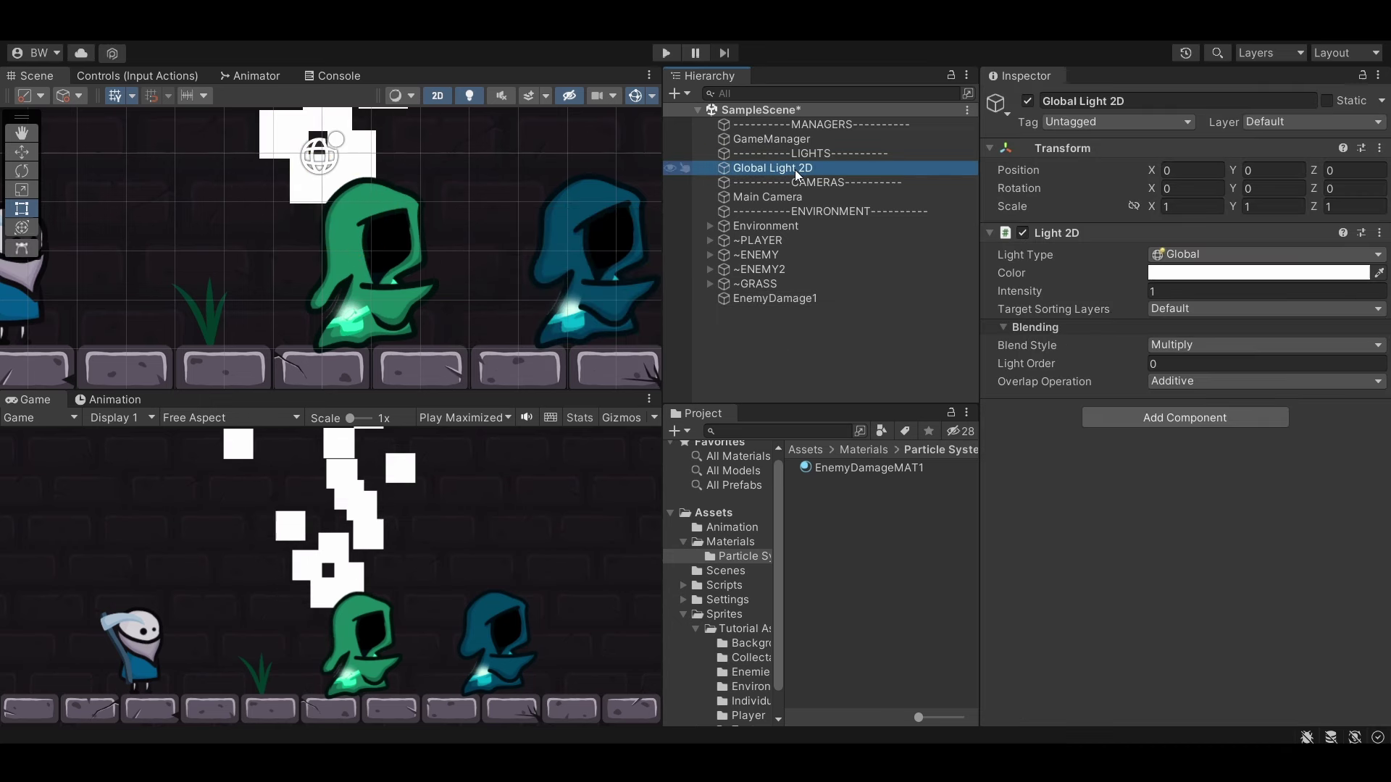
{"action": "left_click_drag", "start_coordinate": [1131, 297], "coordinate": [1091, 298]}
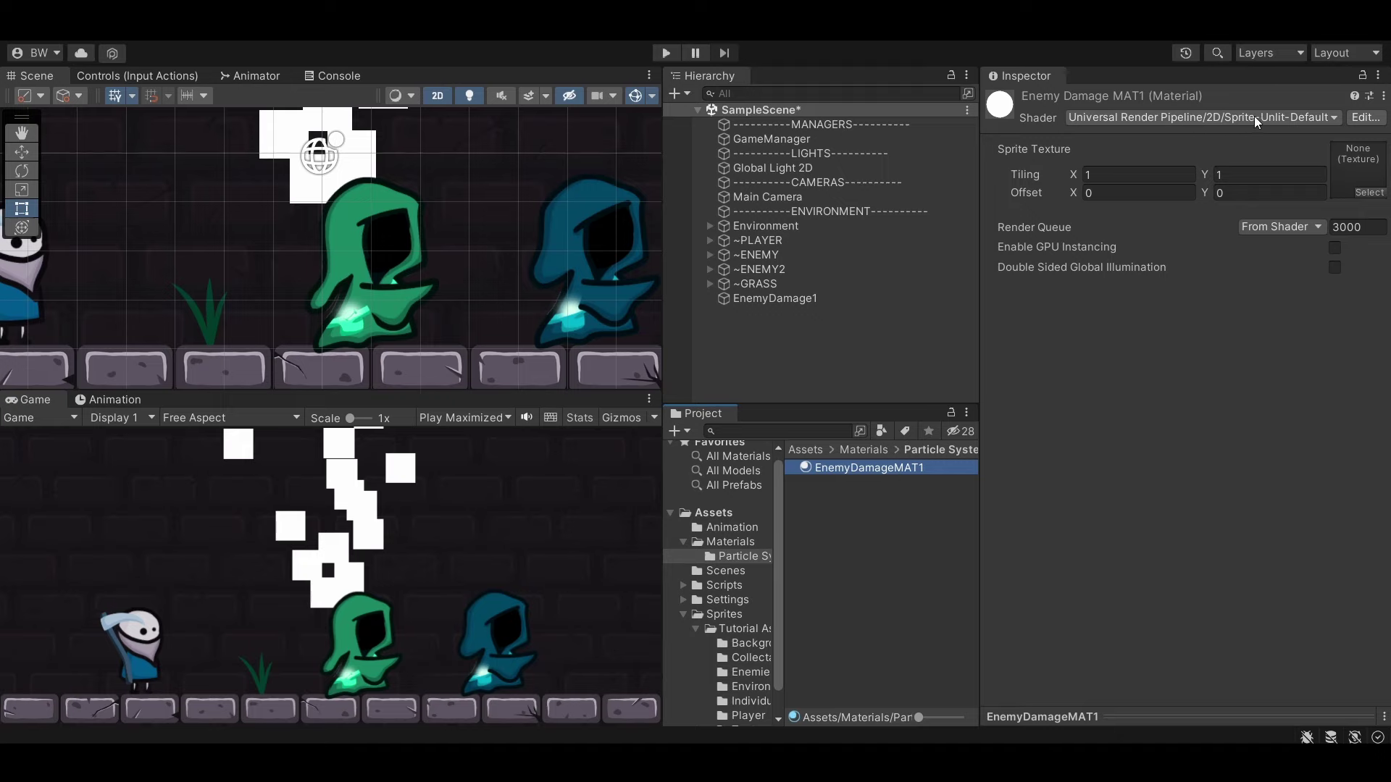
Assign the "circle with soft edge" texture as the Sprite Texture of EnemyDamageMAT1.
{"action": "left_click", "coordinate": [1369, 192]}
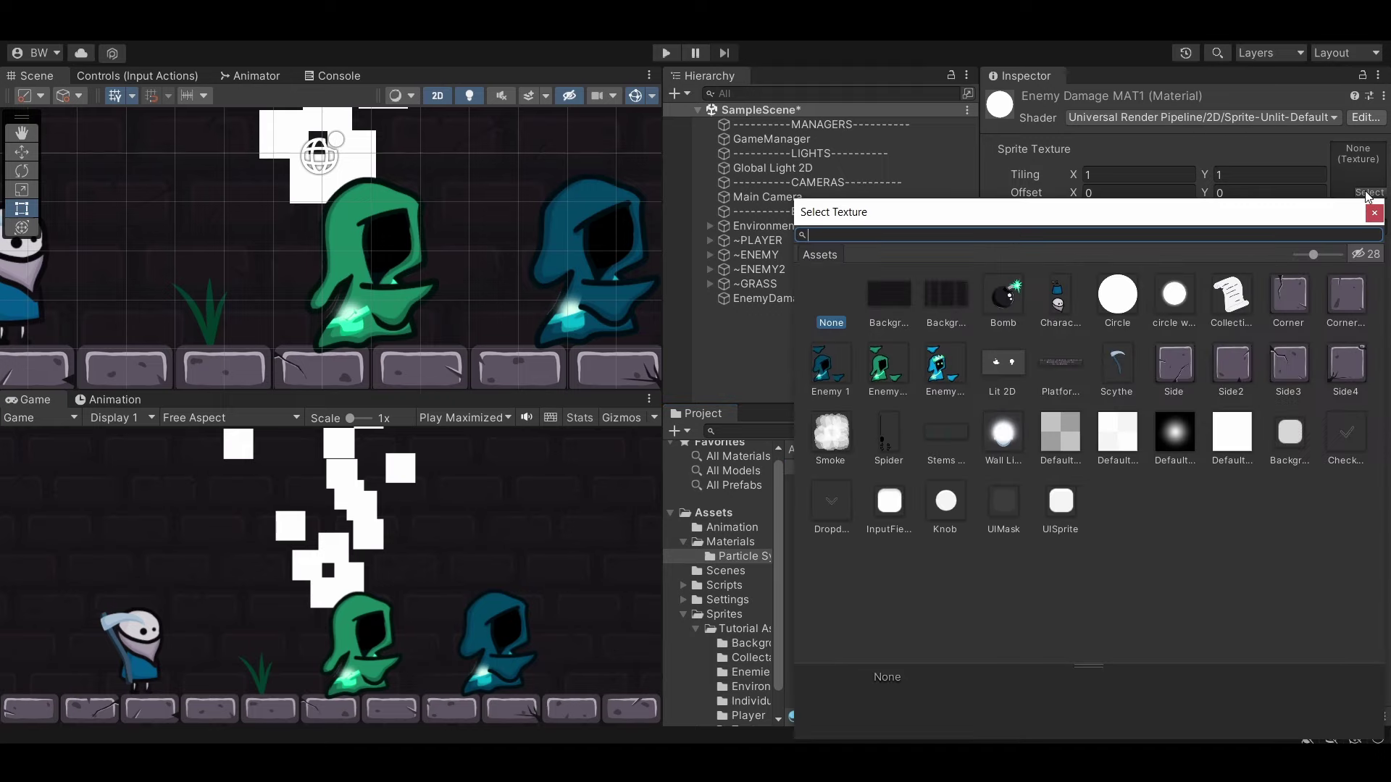
{"action": "left_click", "coordinate": [1170, 302]}
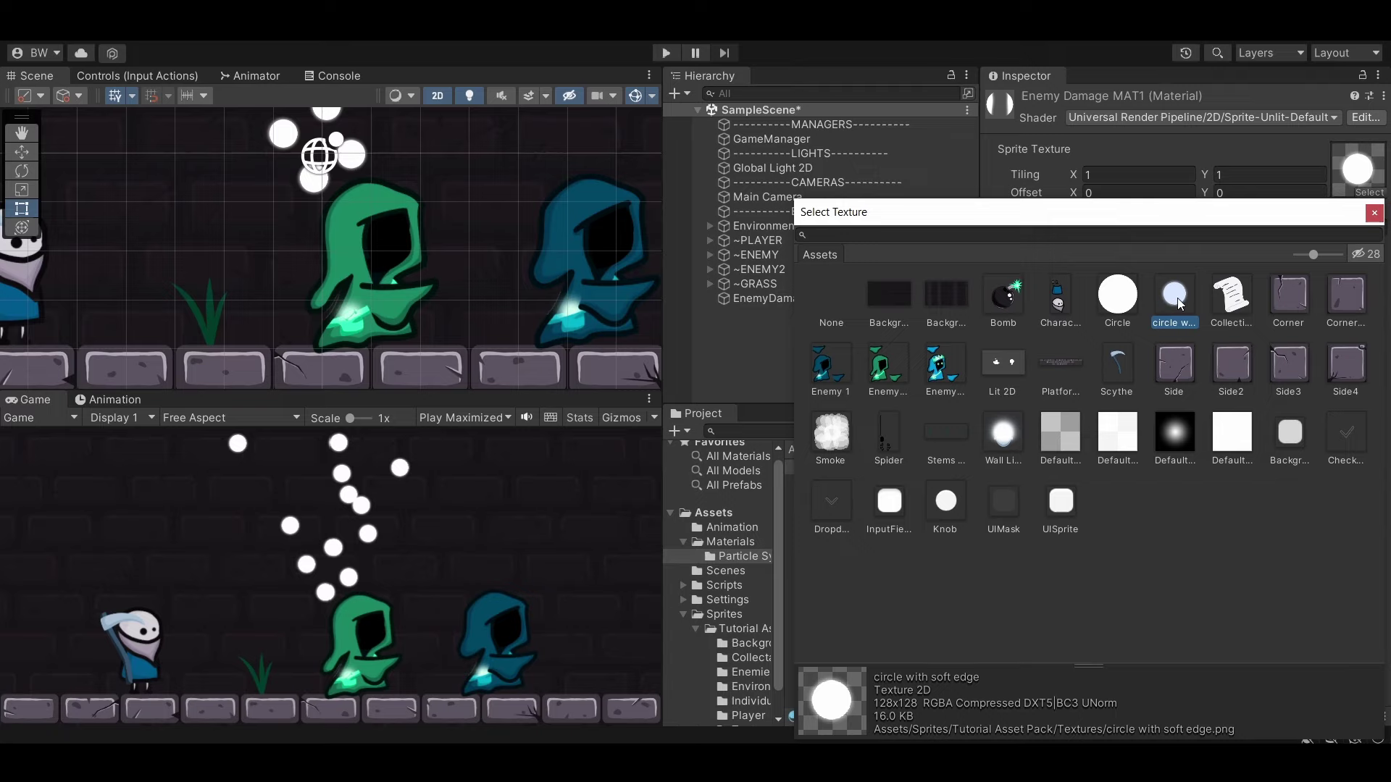
{"action": "double_click", "coordinate": [1176, 303]}
Set the Duration of the EnemyDamage1 particle system to 0.25.
{"action": "left_click", "coordinate": [788, 299]}
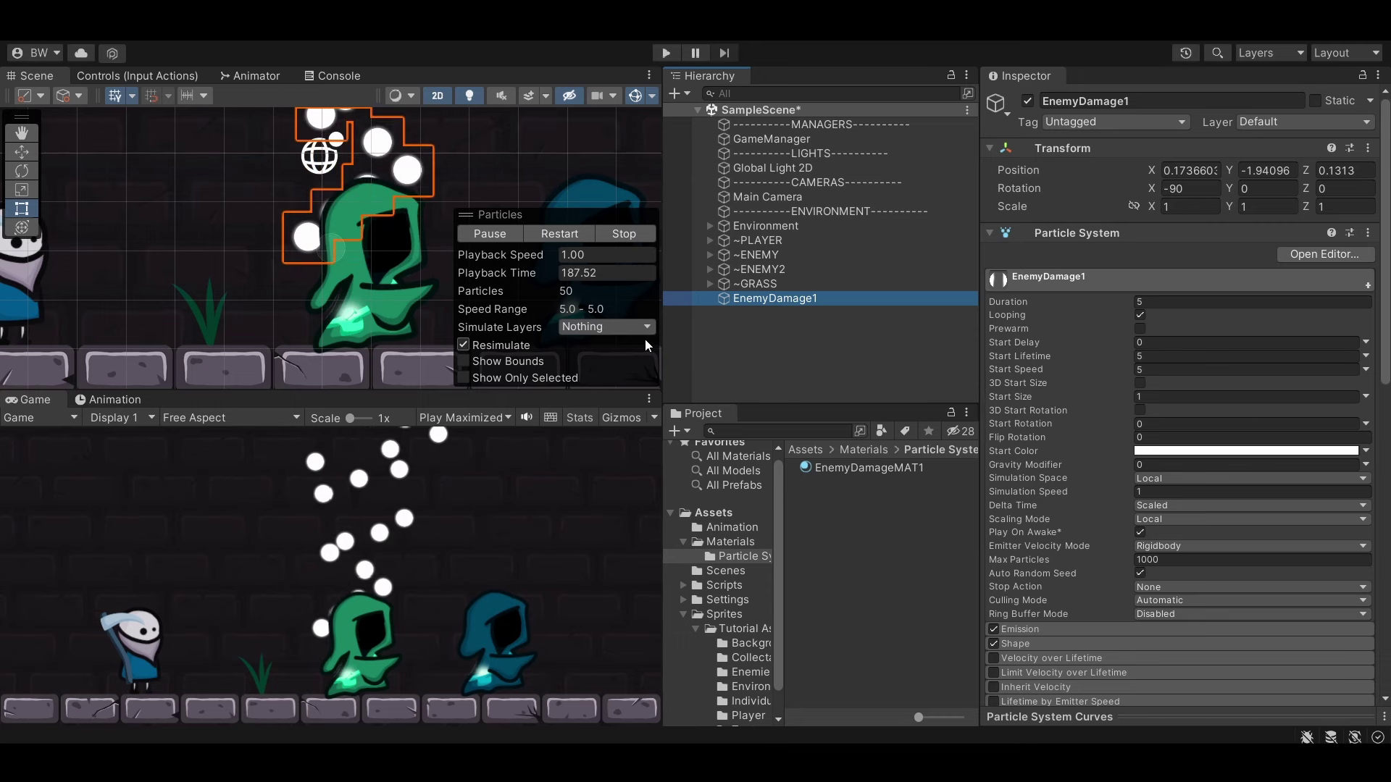
{"action": "scroll", "coordinate": [1123, 391], "scroll_direction": "down", "scroll_amount": 3}
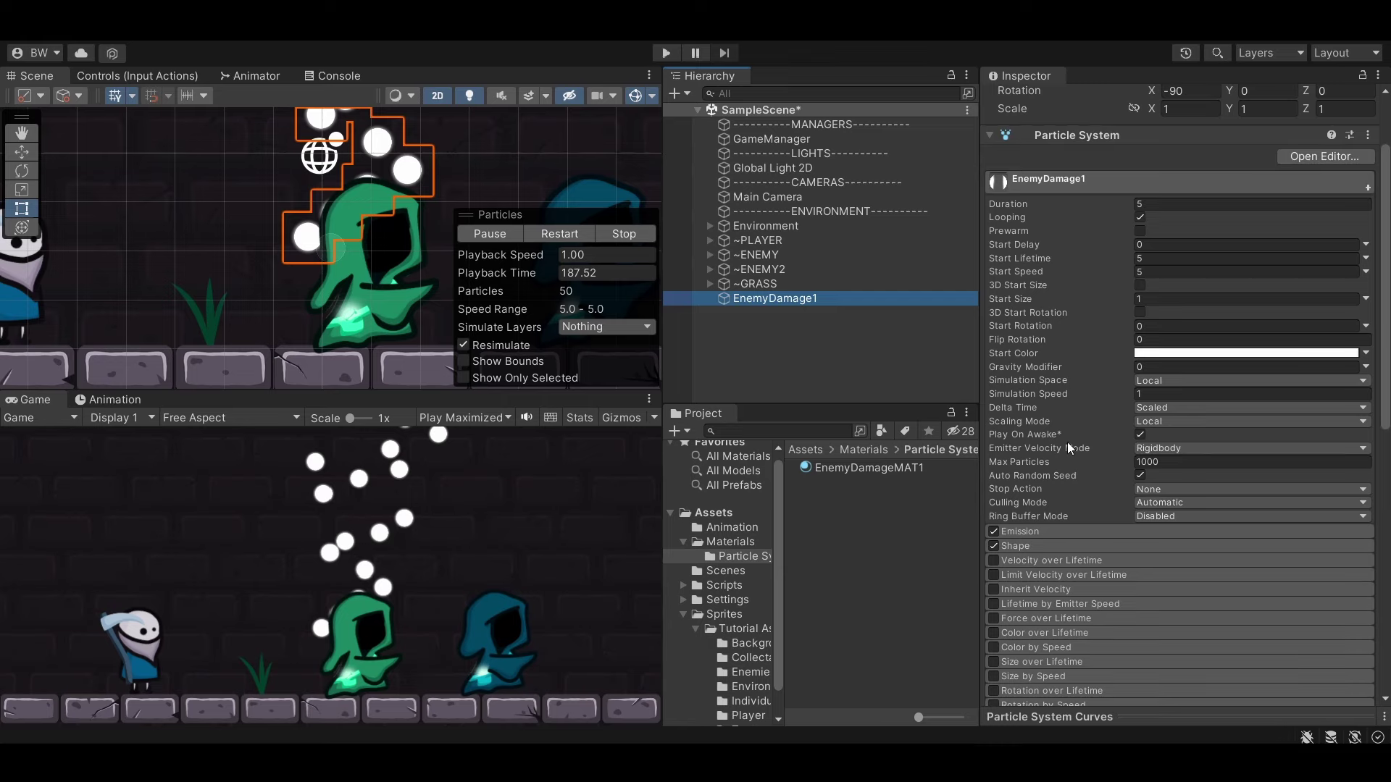
{"action": "scroll", "coordinate": [1092, 320], "scroll_direction": "up", "scroll_amount": 3}
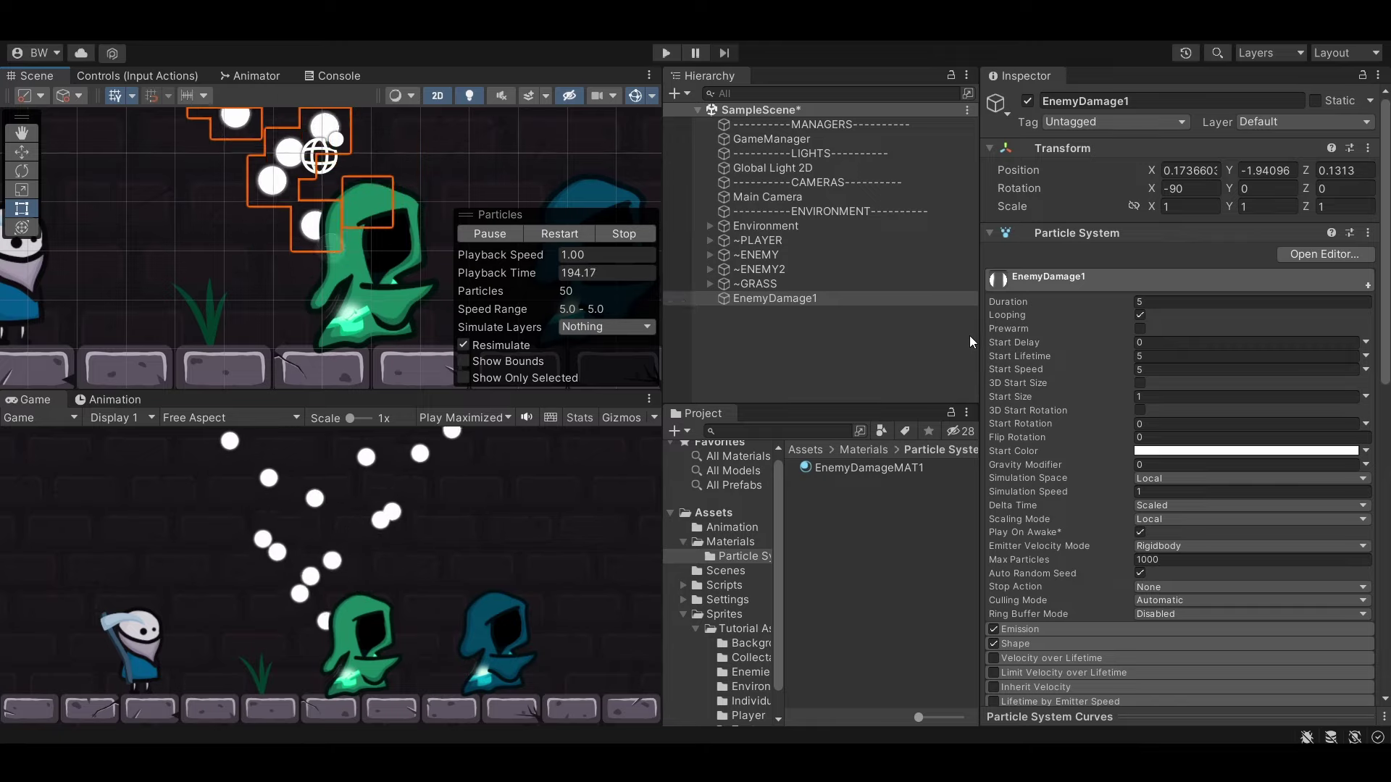
{"action": "left_click", "coordinate": [1182, 303]}
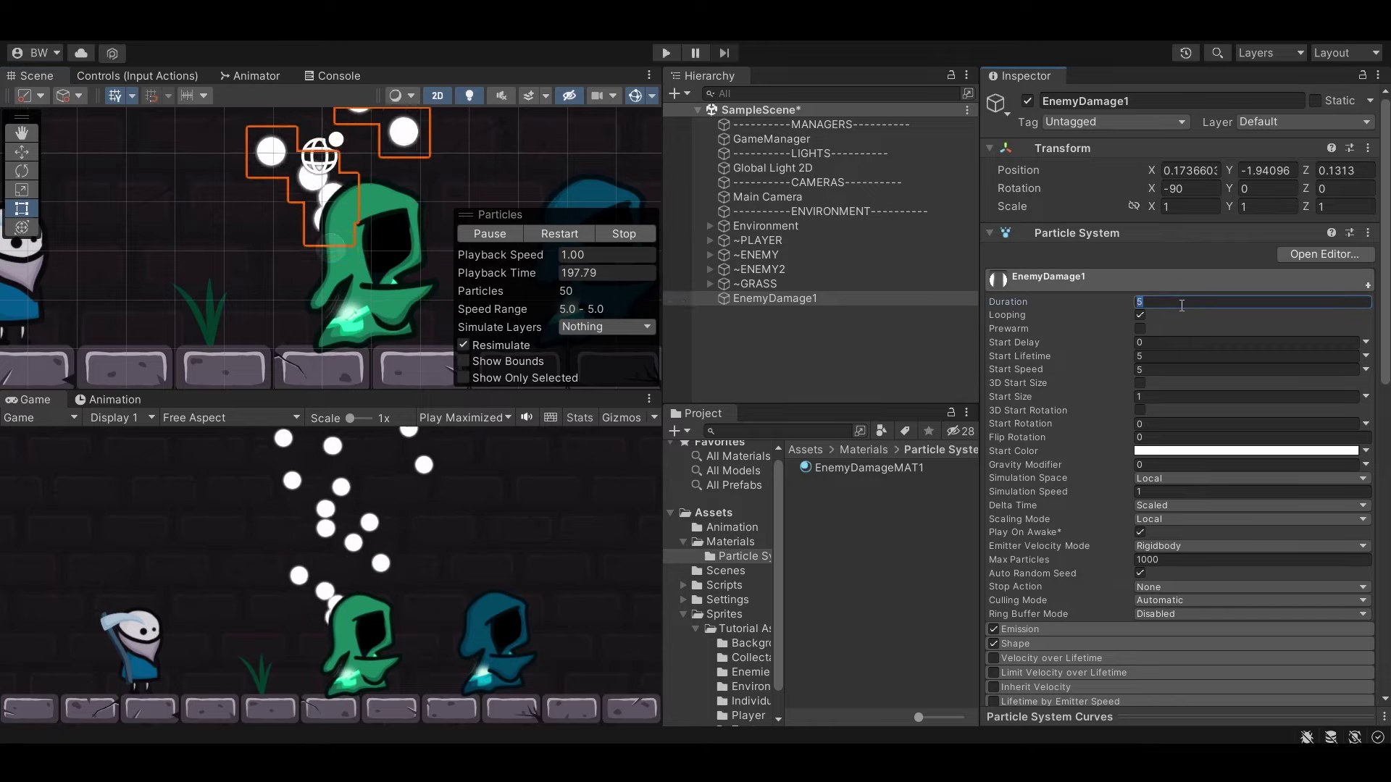
{"action": "type", "text": "0.25"}
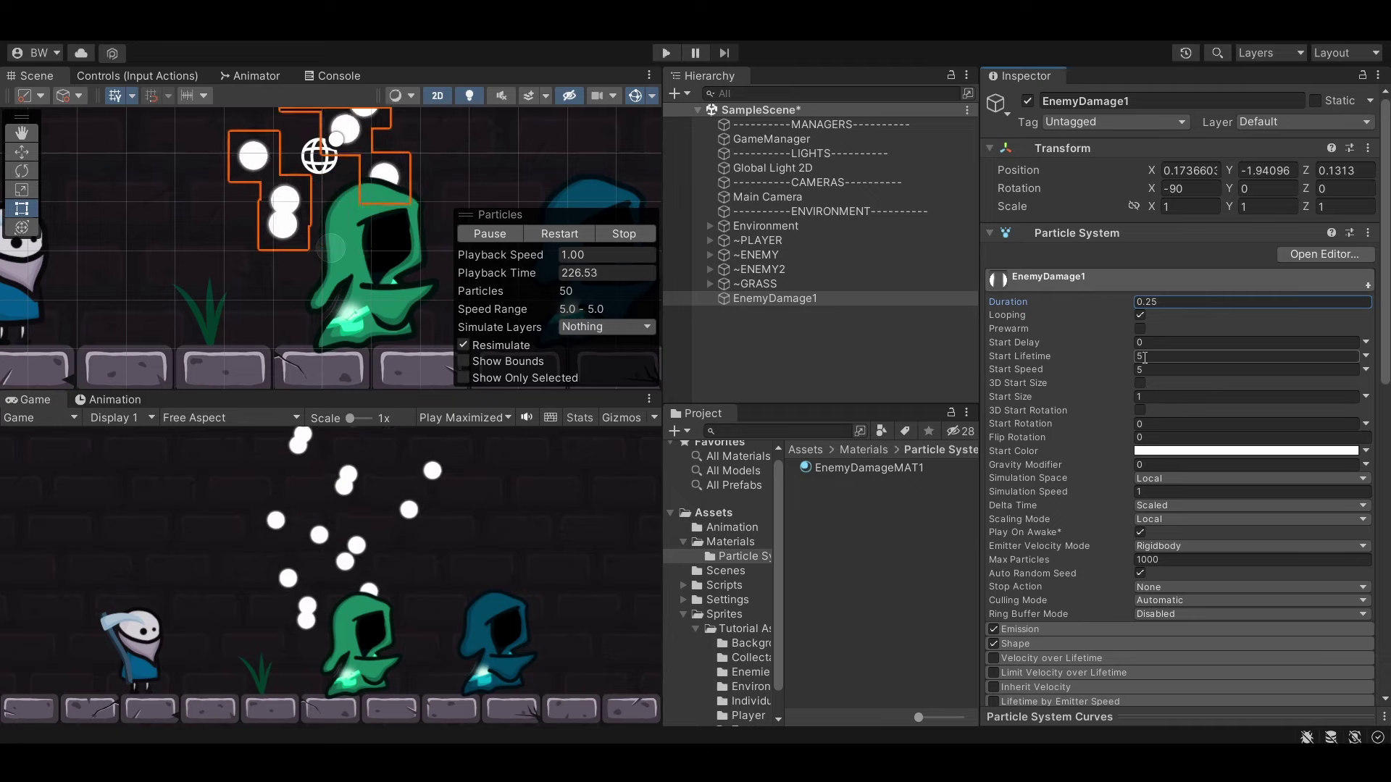
Make the Start Lifetime of EnemyDamage1 random between the two constants 0.25 and 0.4.
{"action": "left_click", "coordinate": [1365, 356]}
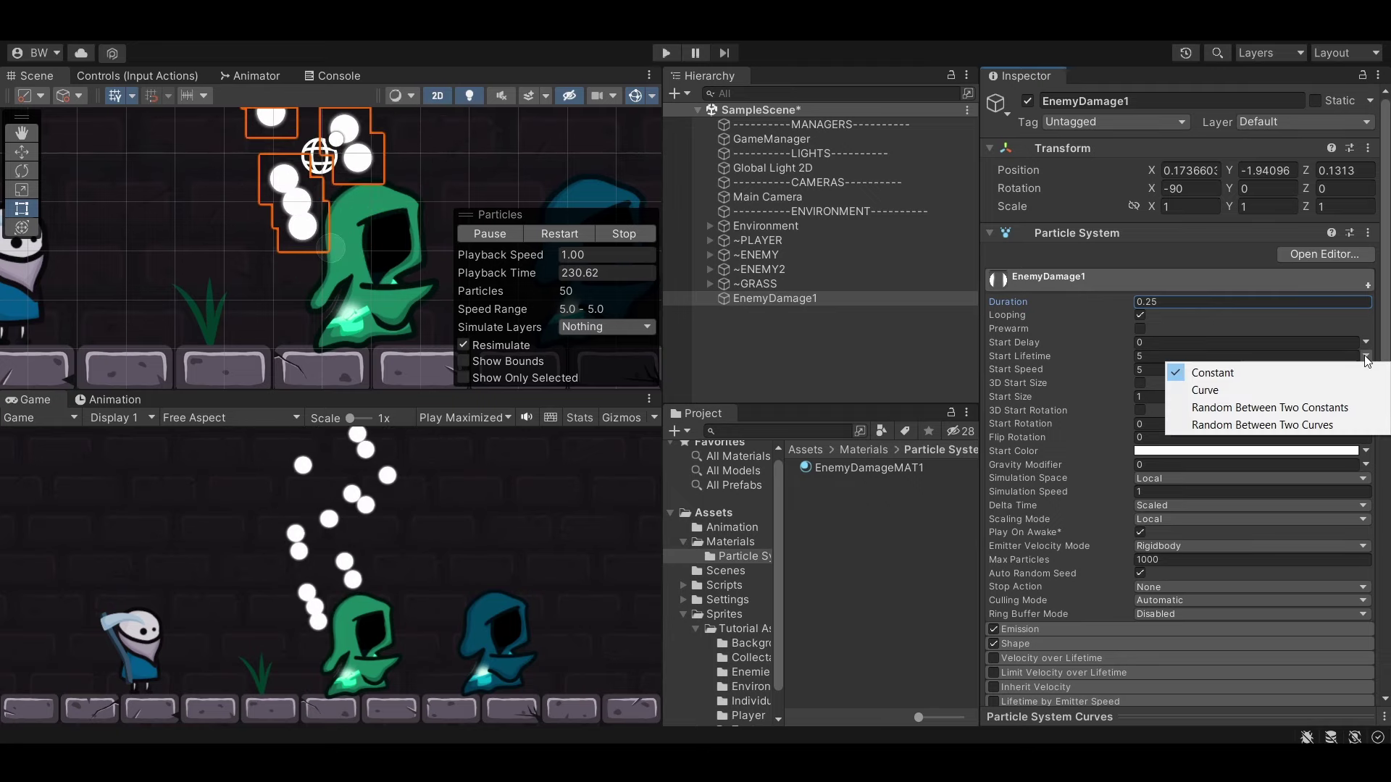
{"action": "left_click", "coordinate": [1289, 408]}
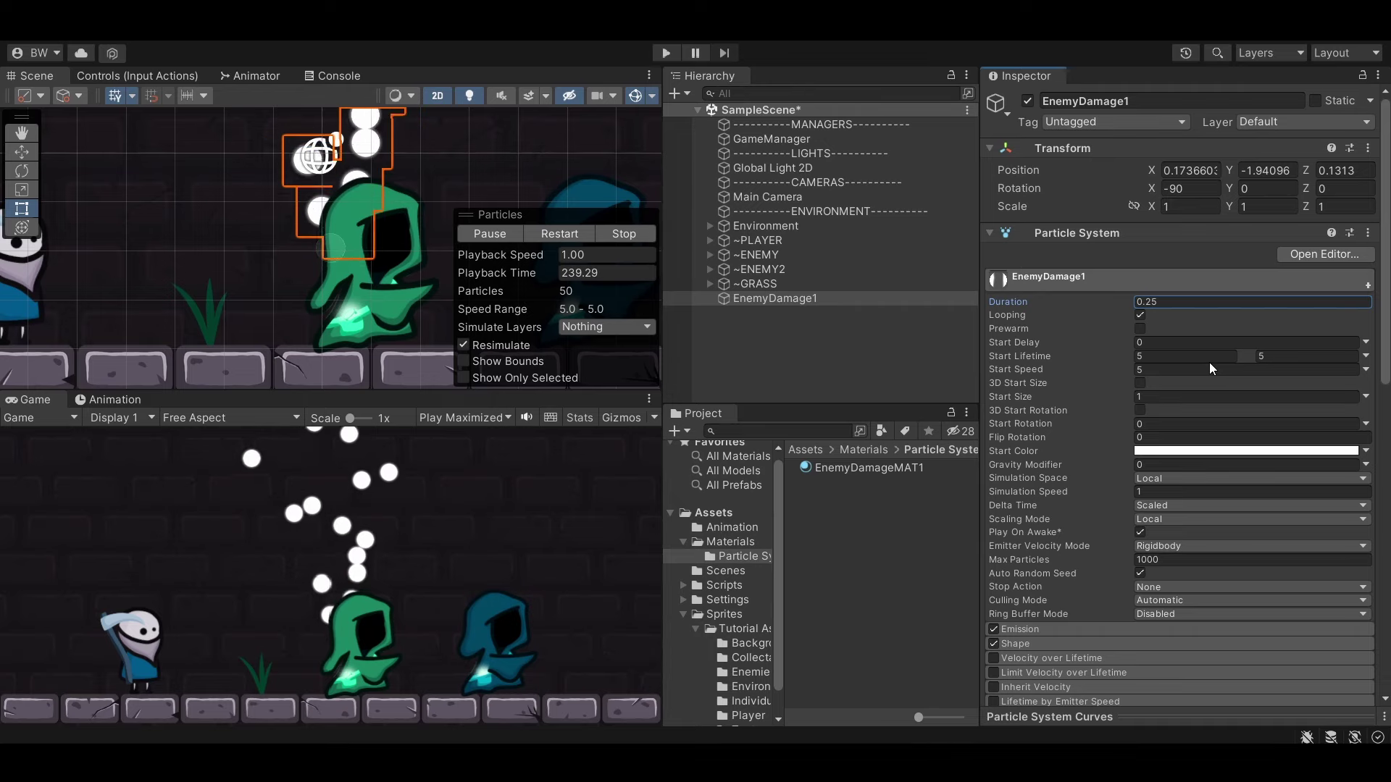
{"action": "left_click", "coordinate": [1190, 356]}
{"action": "type", "text": "0.25"}
{"action": "key", "text": "Tab"}
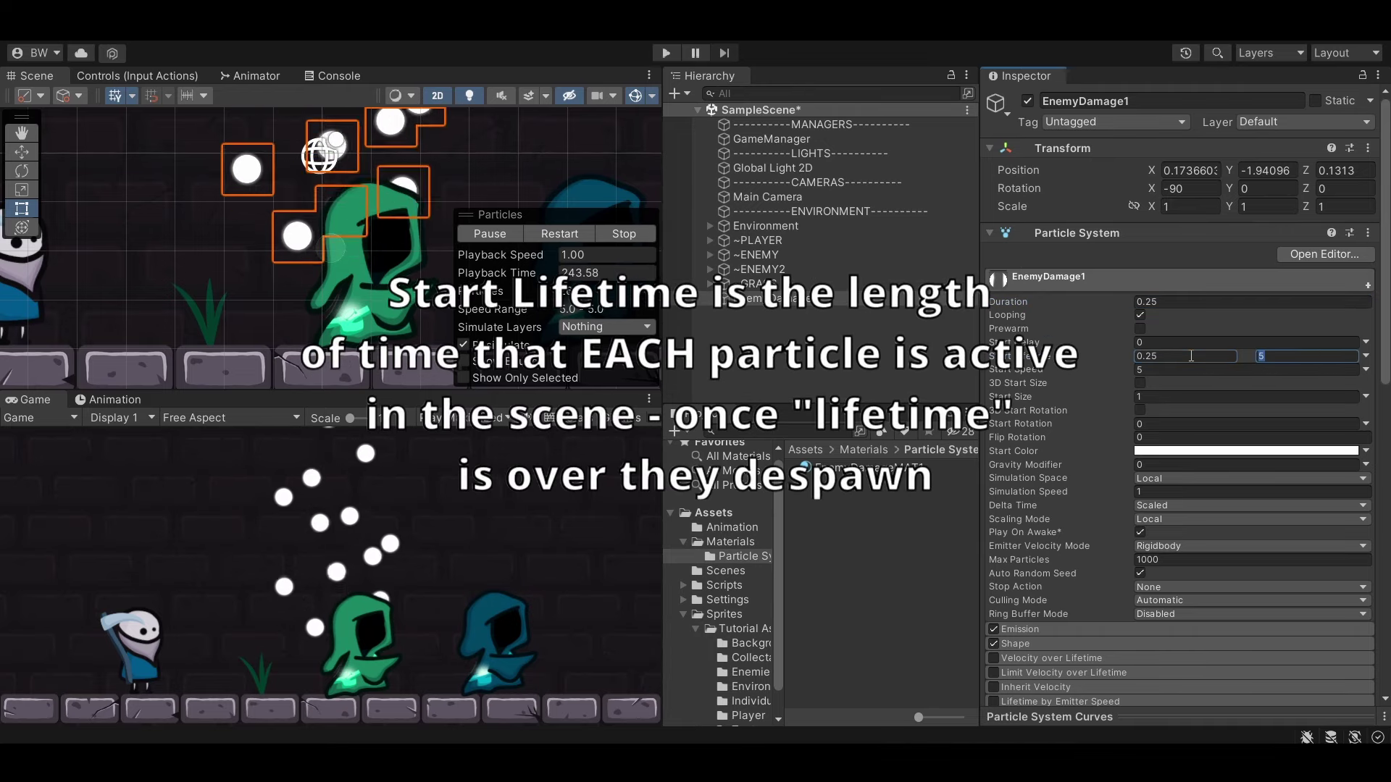
Move EnemyDamage1 horizontally to X -1.27, between the player and the green enemy, and enlarge the Game view.
{"action": "left_click", "coordinate": [22, 152]}
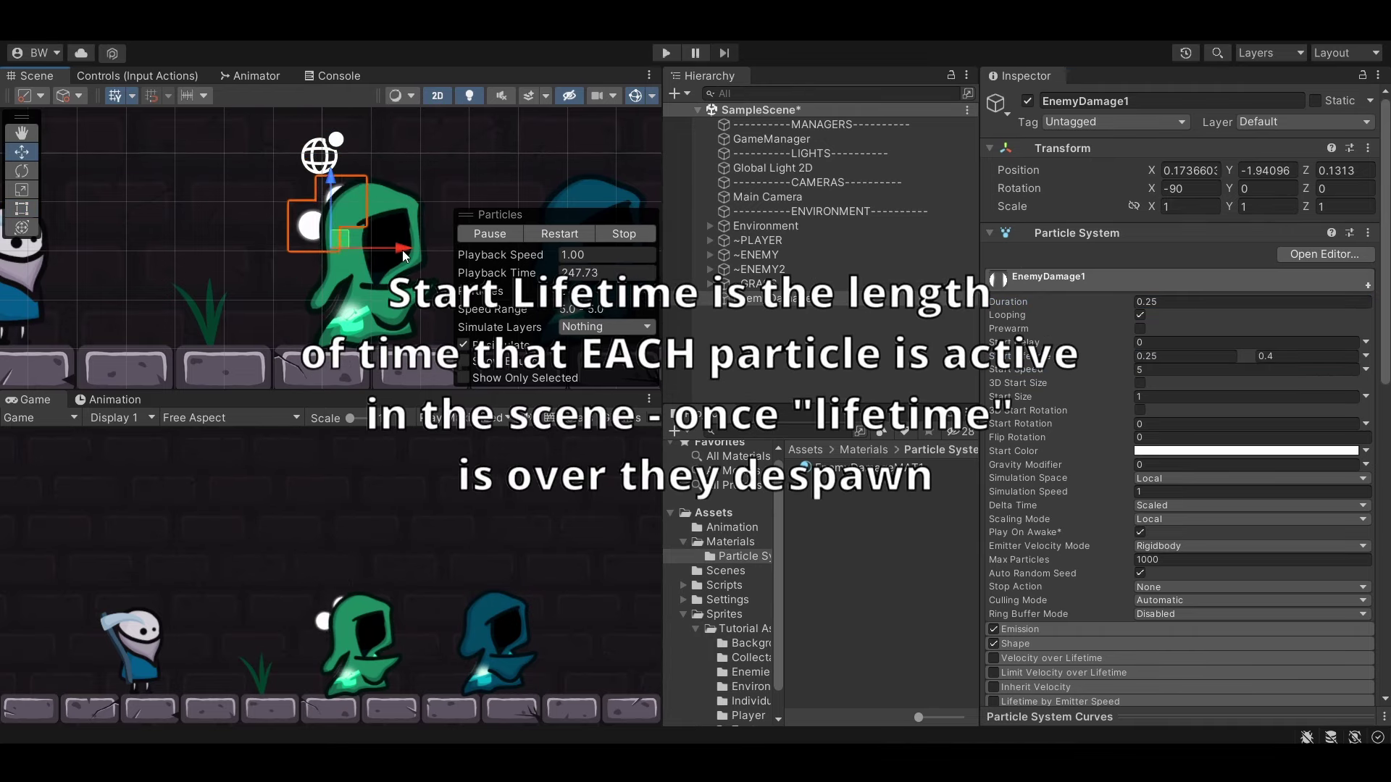
{"action": "left_click_drag", "start_coordinate": [349, 256], "coordinate": [321, 255]}
{"action": "left_click_drag", "start_coordinate": [428, 391], "coordinate": [435, 157]}
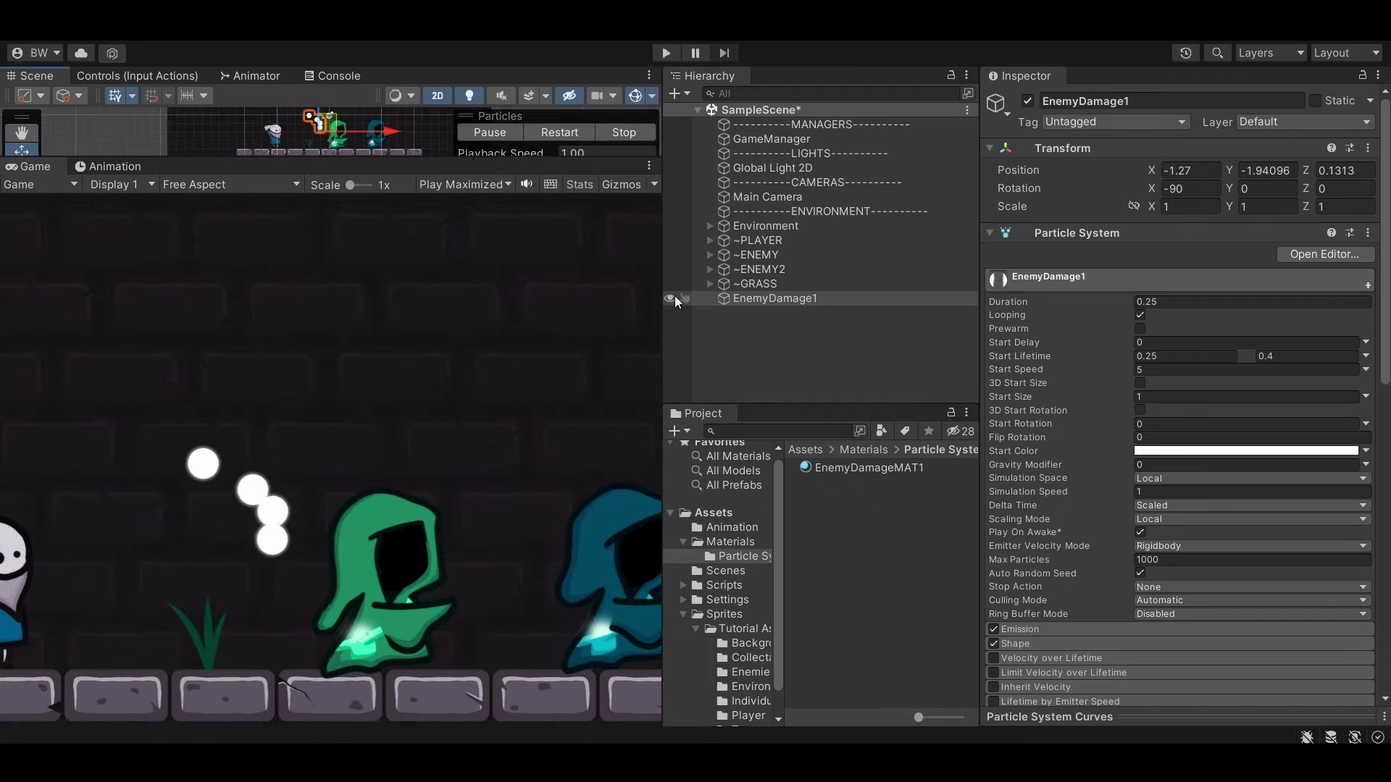
{"action": "left_click_drag", "start_coordinate": [664, 312], "coordinate": [823, 326]}
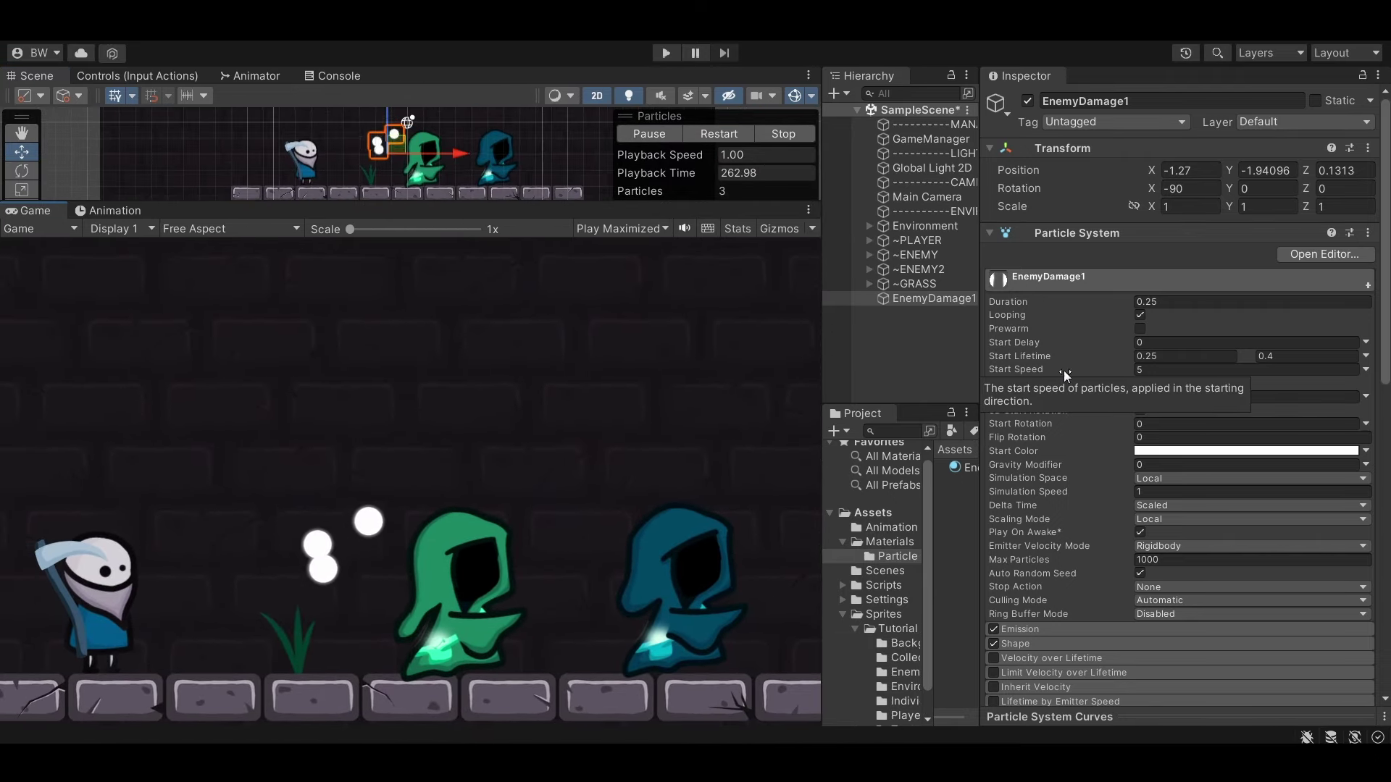
Randomize Start Speed between constants 6 and 8, and Start Size between constants 0.15 and 0.55.
{"action": "left_click", "coordinate": [1363, 371]}
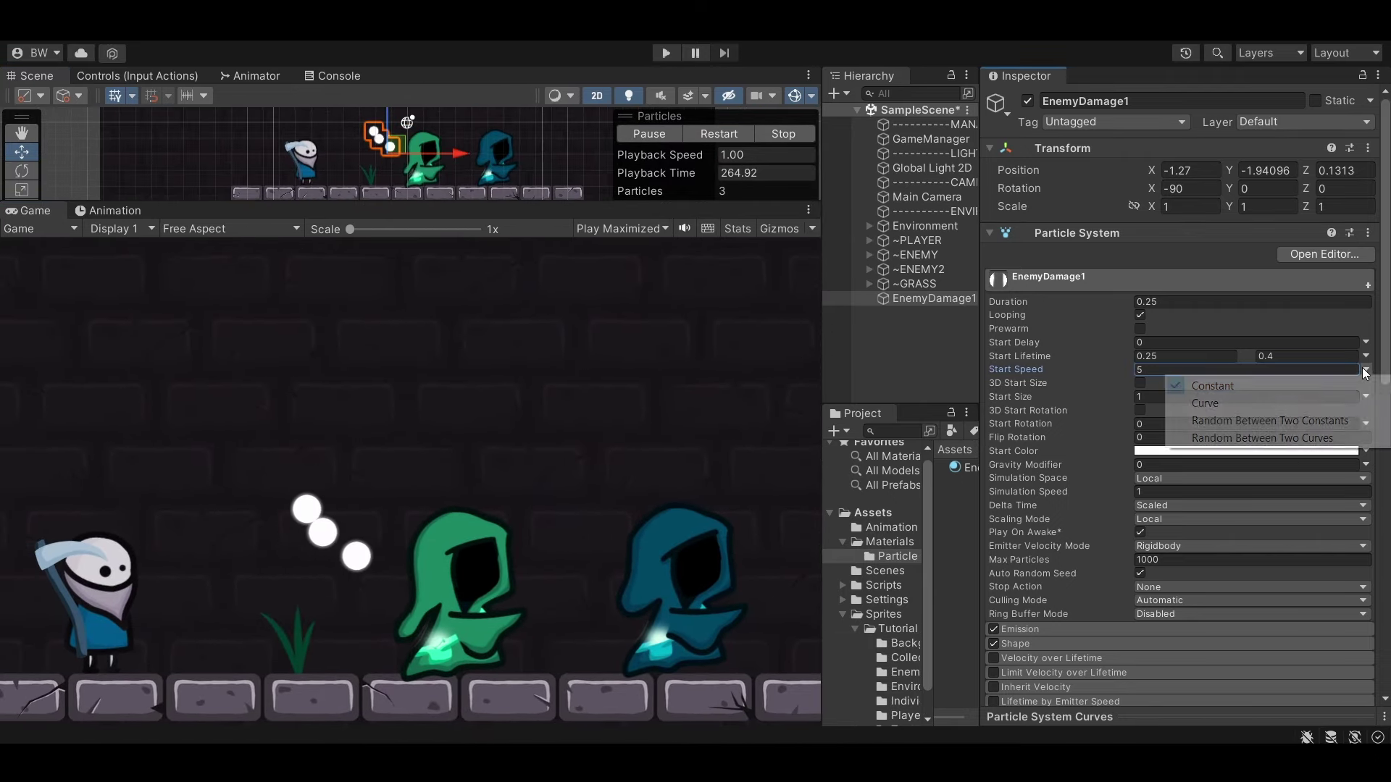
{"action": "left_click", "coordinate": [1196, 416]}
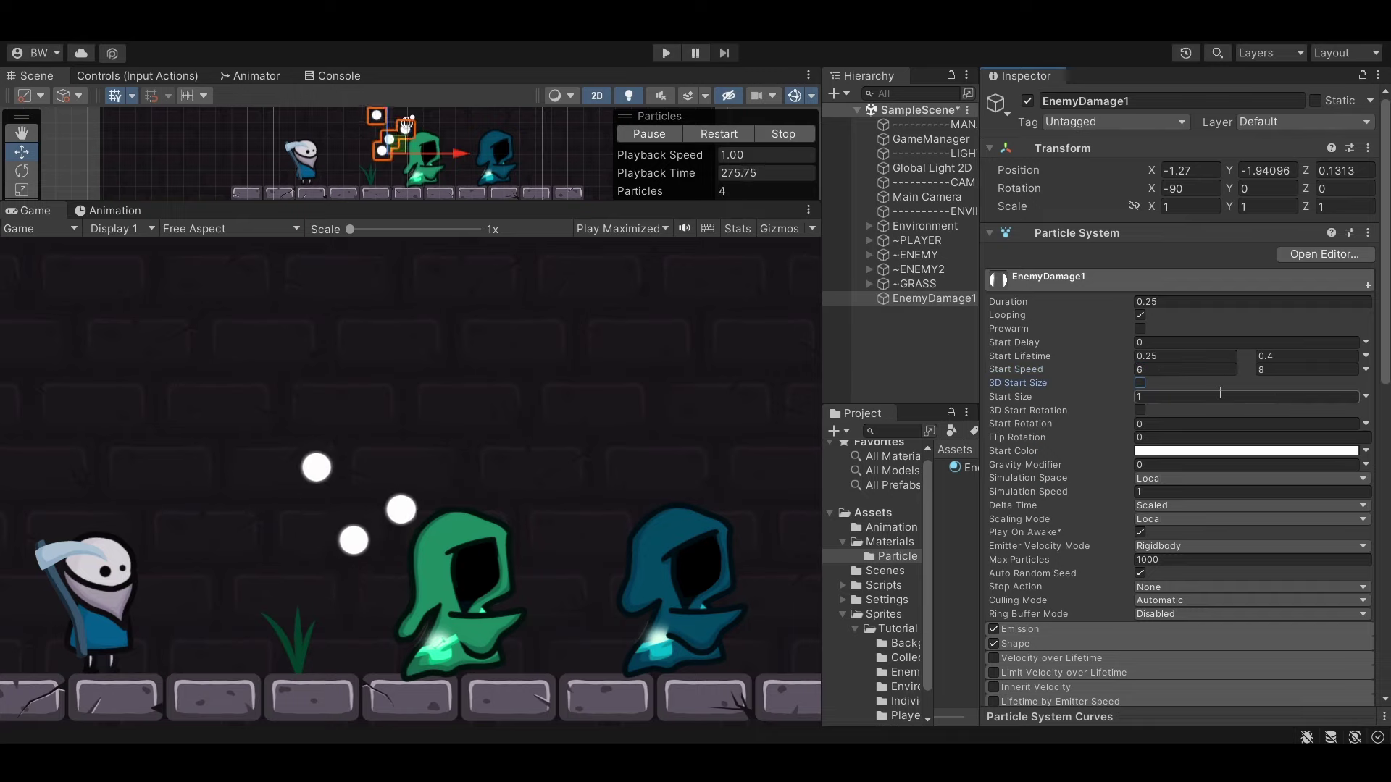
{"action": "left_click", "coordinate": [1365, 397]}
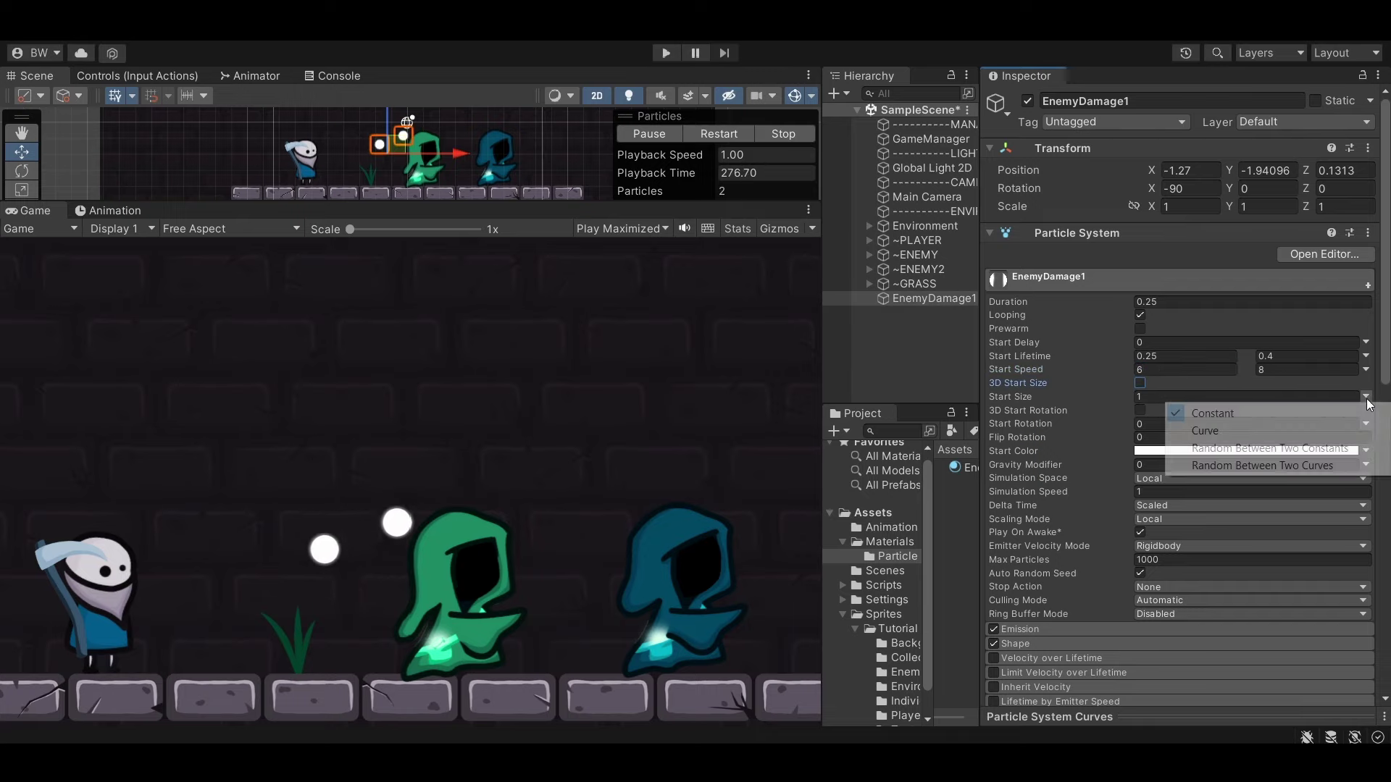
{"action": "left_click", "coordinate": [1337, 449]}
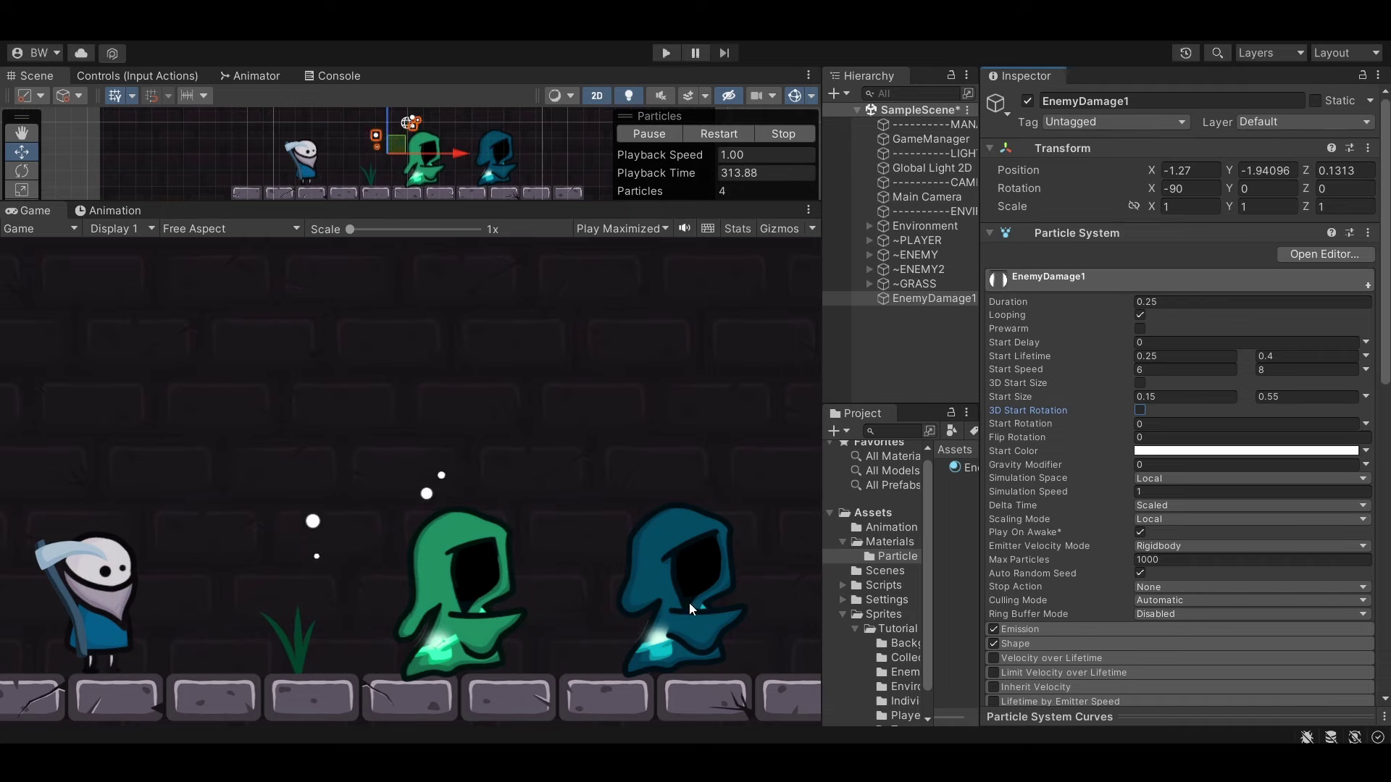
Set the emission's Rate over Time to 0 and Rate over Distance to 10, testing it by moving the emitter horizontally.
{"action": "scroll", "coordinate": [1009, 563], "scroll_direction": "down", "scroll_amount": 3}
{"action": "left_click", "coordinate": [1035, 533]}
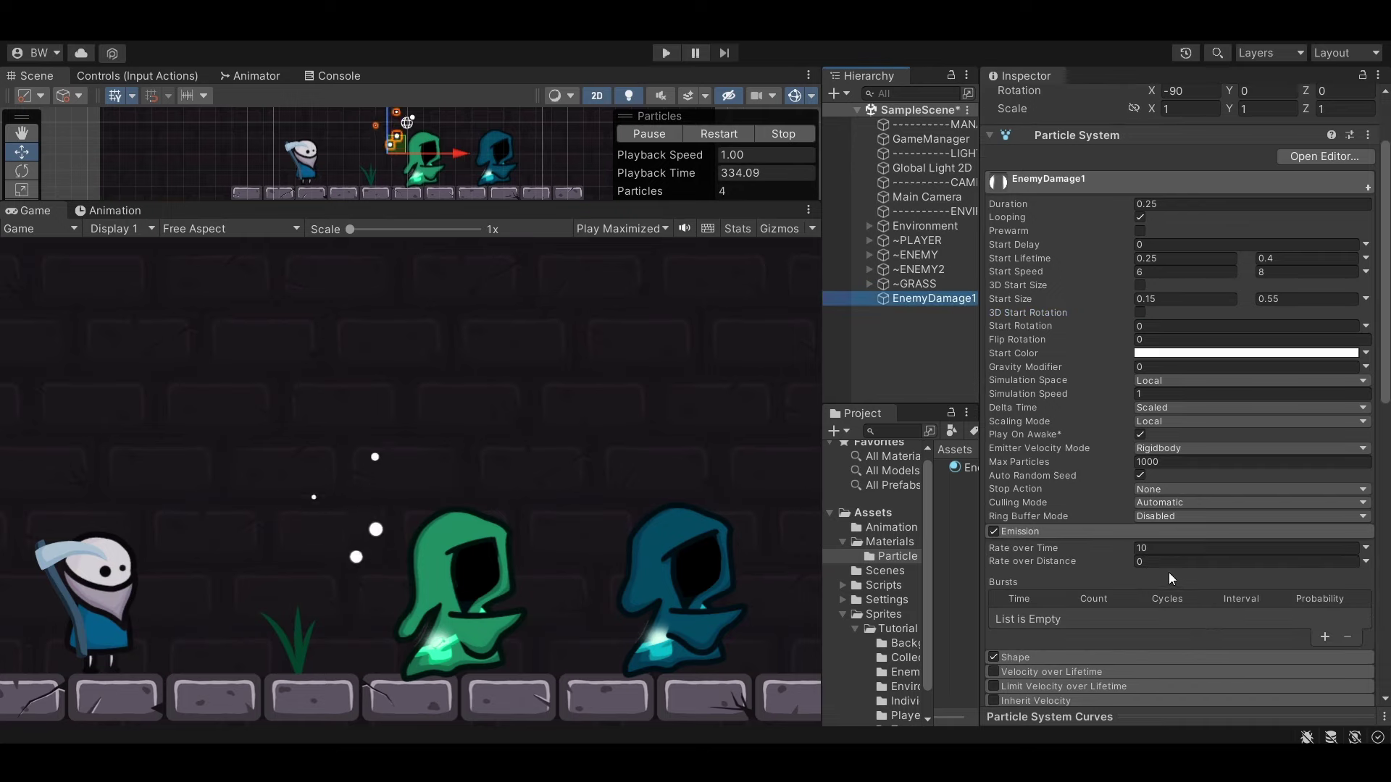
{"action": "left_click", "coordinate": [1159, 549]}
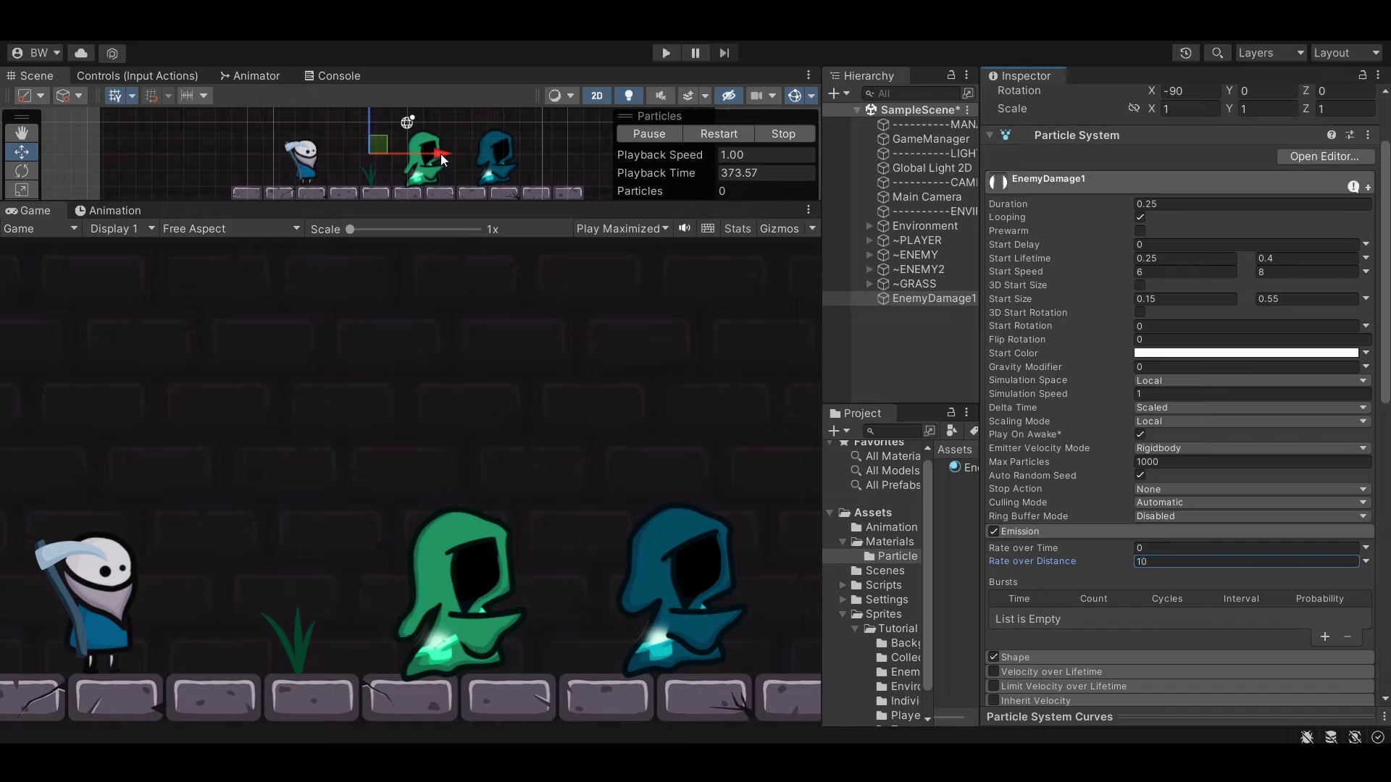
{"action": "left_click_drag", "start_coordinate": [461, 159], "coordinate": [511, 169]}
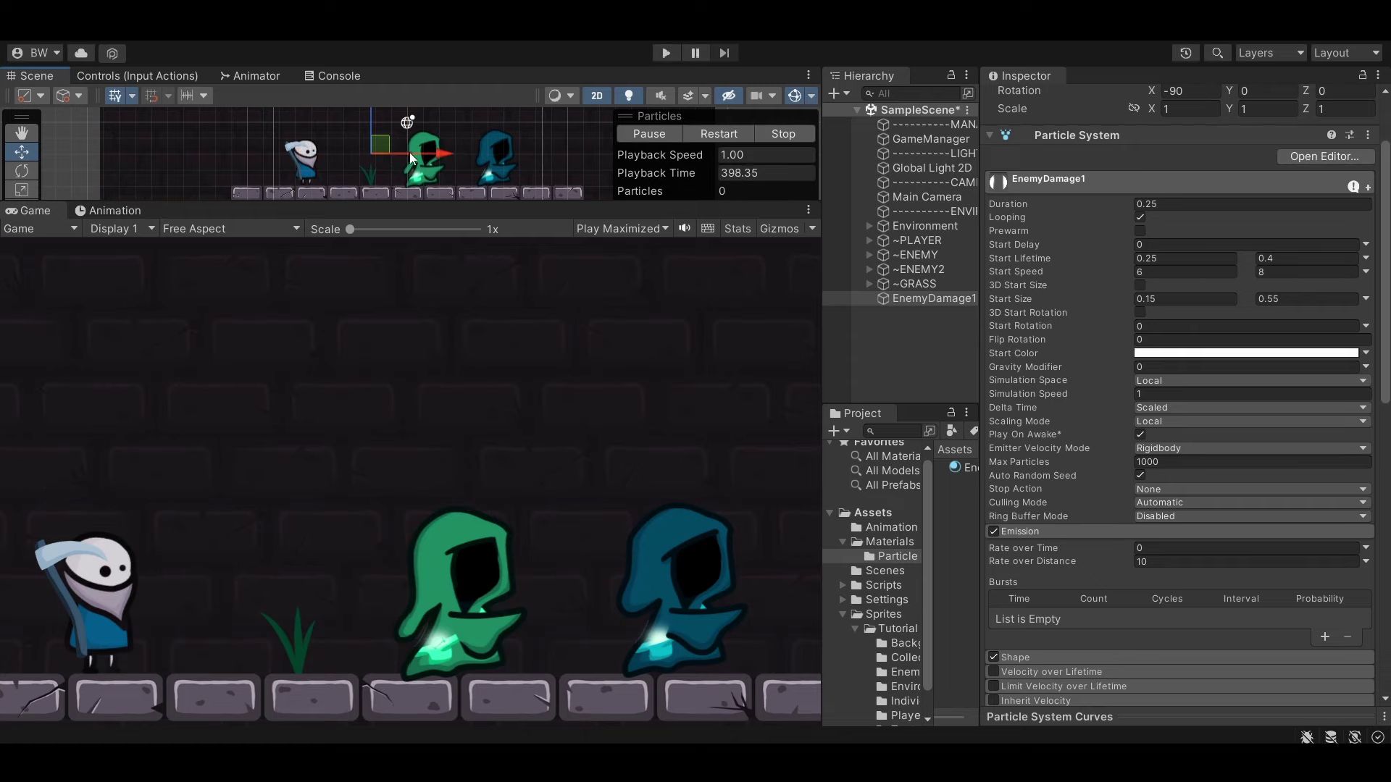
{"action": "mouse_move", "coordinate": [444, 160]}
{"action": "left_mouse_down"}
{"action": "mouse_move", "coordinate": [416, 161]}
{"action": "mouse_move", "coordinate": [437, 163]}
{"action": "left_mouse_up"}
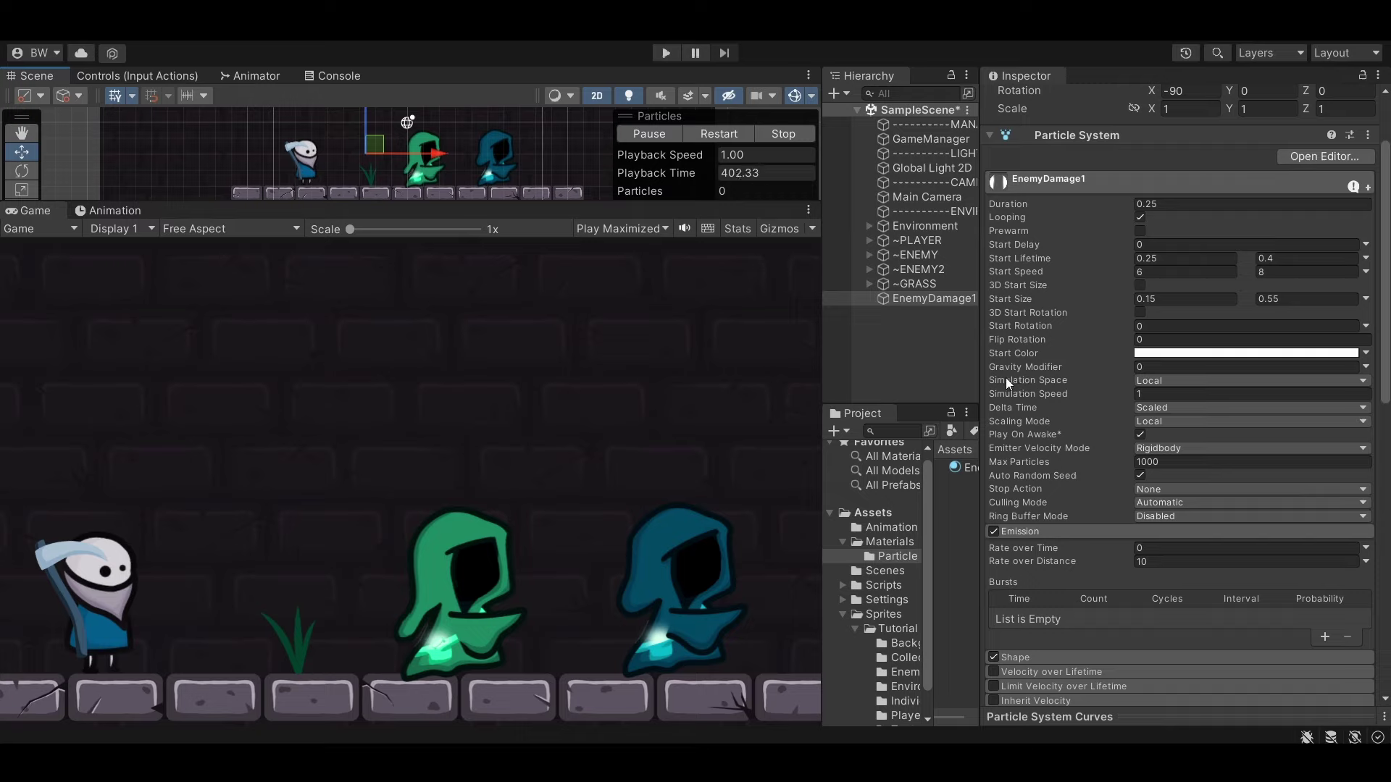
Change the Simulation Space of EnemyDamage1 to World and set the emission's Rate over Distance to 0.
{"action": "left_click", "coordinate": [1154, 383]}
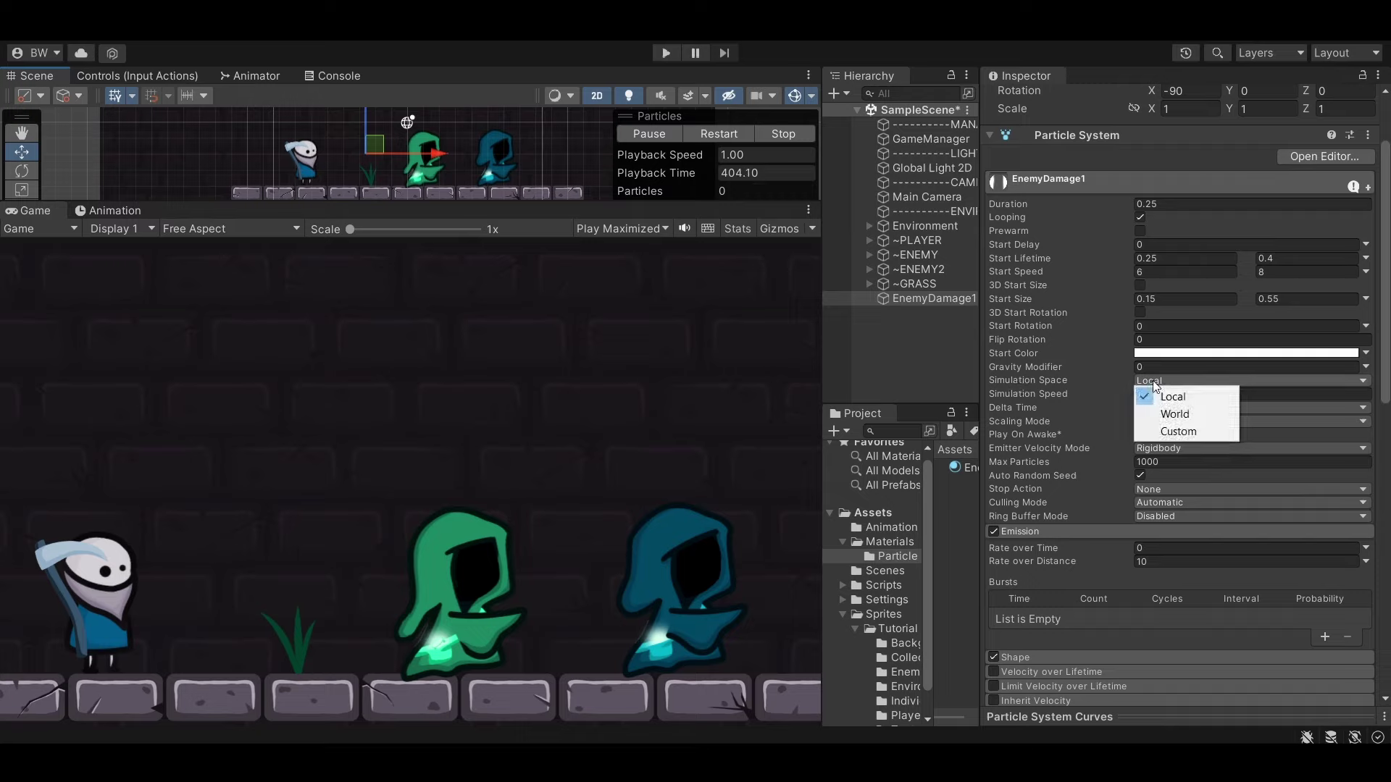
{"action": "left_click_drag", "start_coordinate": [440, 156], "coordinate": [472, 154]}
{"action": "left_click", "coordinate": [1173, 381]}
{"action": "left_click", "coordinate": [1174, 414]}
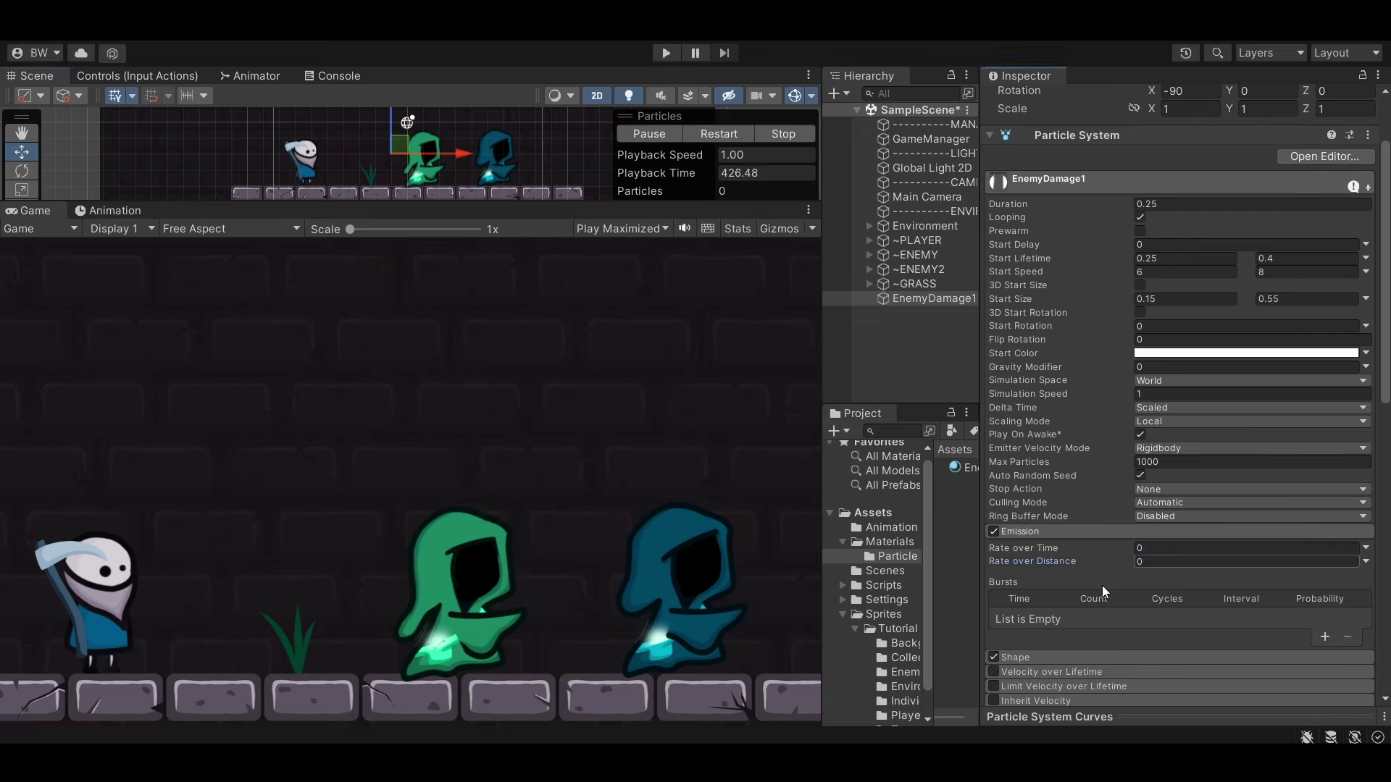
Add an emission burst of 30 particles at time 0 and turn off Looping.
{"action": "left_click", "coordinate": [1331, 640]}
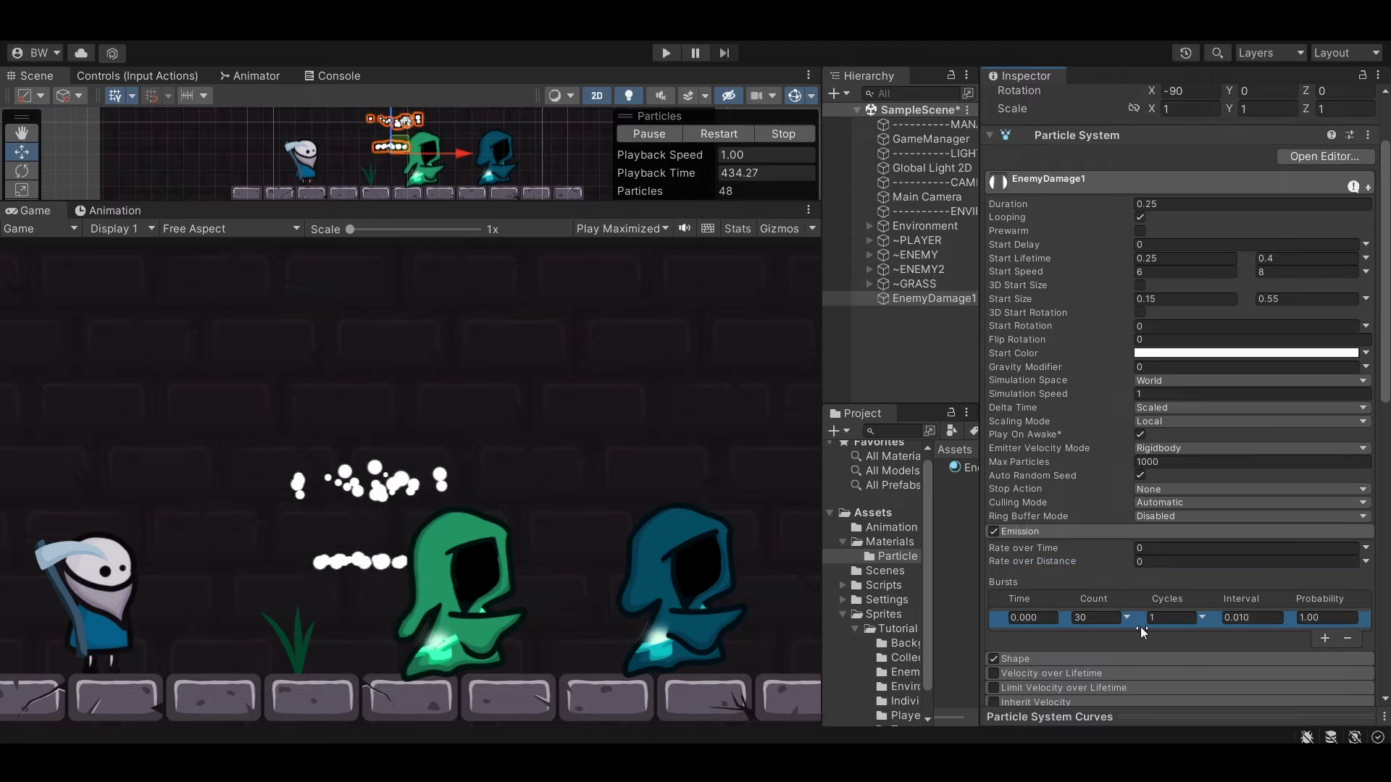
{"action": "left_click", "coordinate": [1140, 217]}
{"action": "scroll", "coordinate": [1087, 348], "scroll_direction": "down", "scroll_amount": 1}
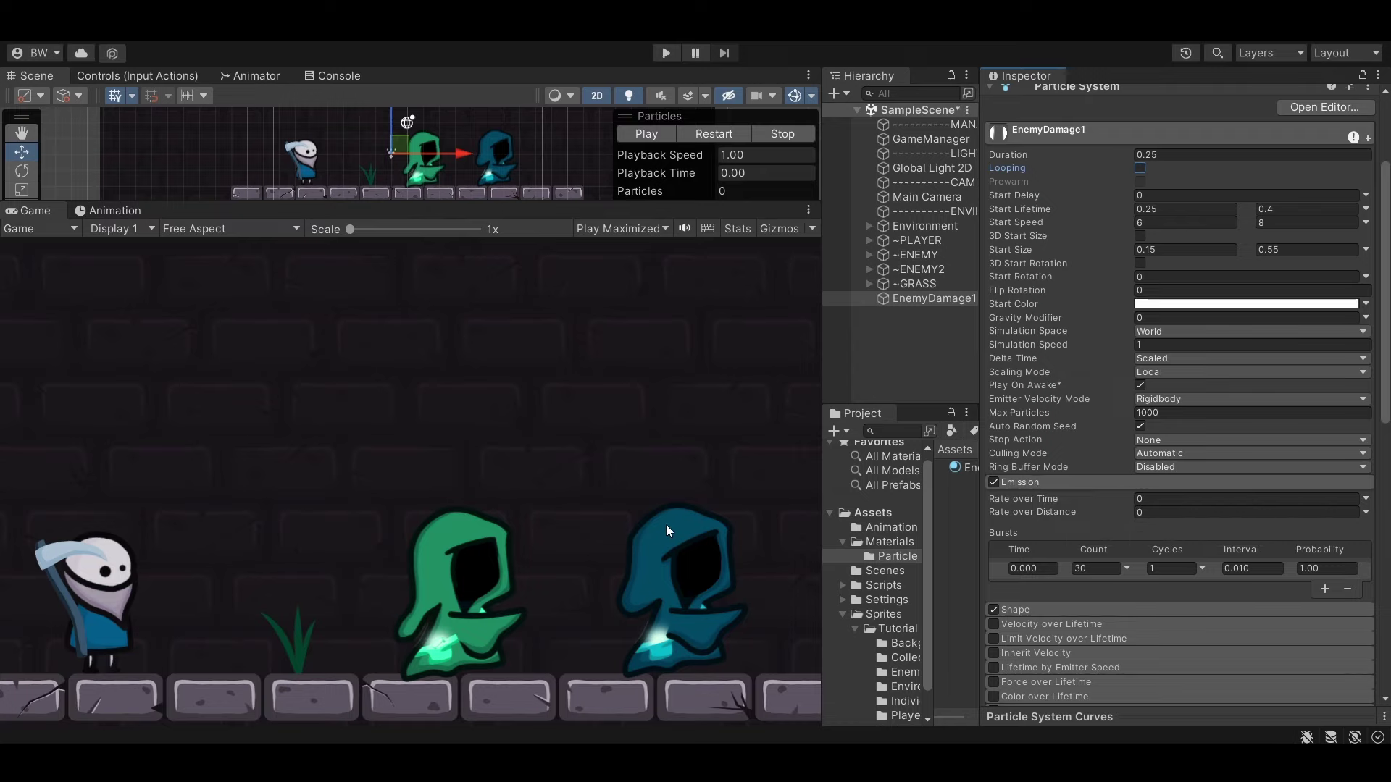
Collapse the Emission module and expand the Shape module settings of EnemyDamage1.
{"action": "left_click", "coordinate": [1050, 483]}
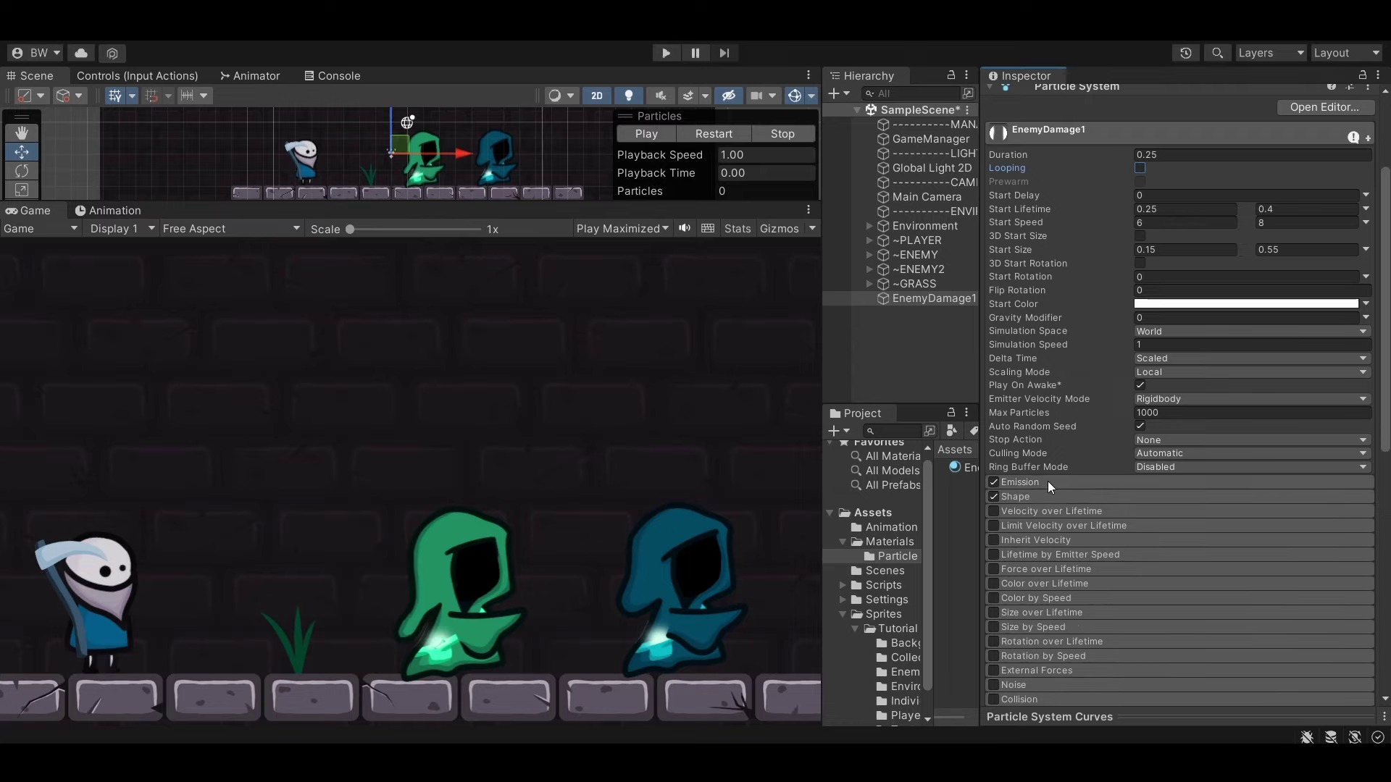
{"action": "left_click", "coordinate": [1028, 498]}
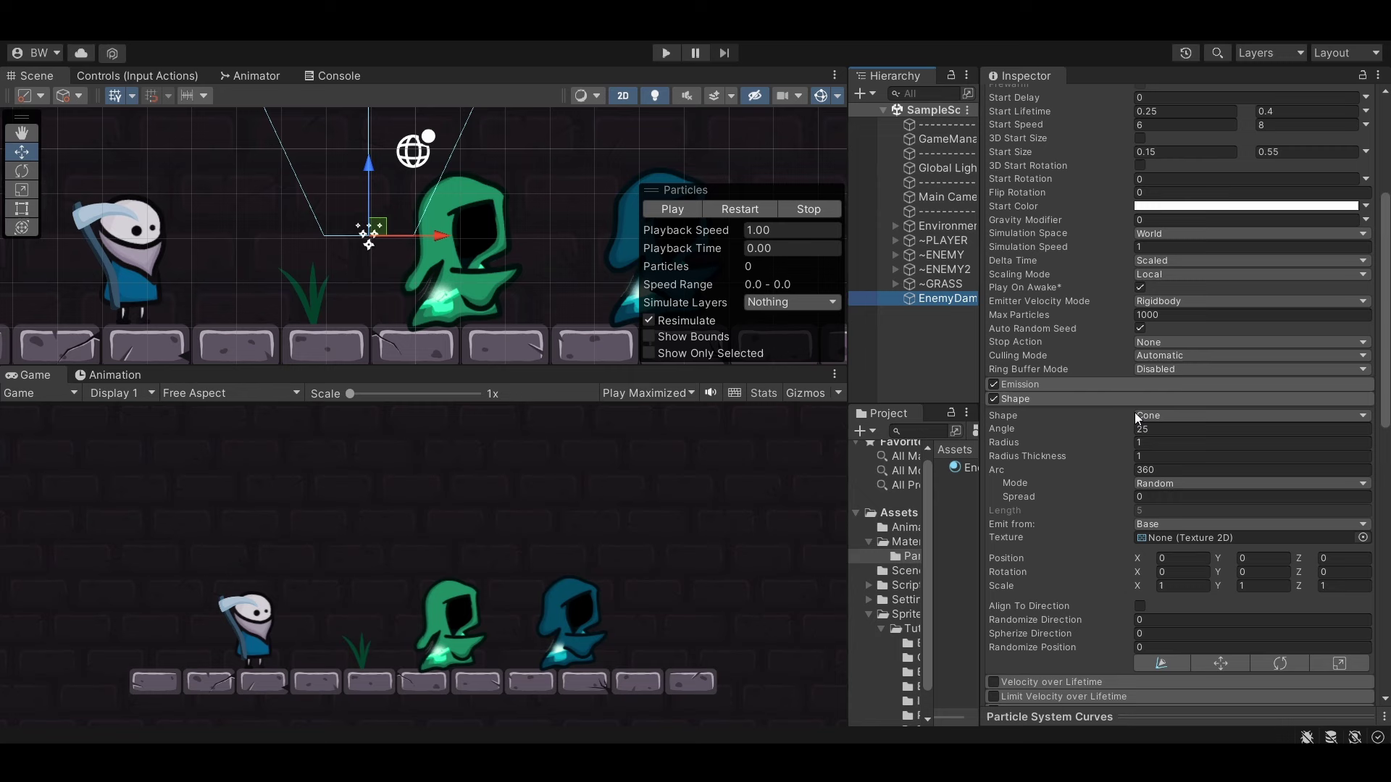
{"action": "left_click", "coordinate": [1137, 414]}
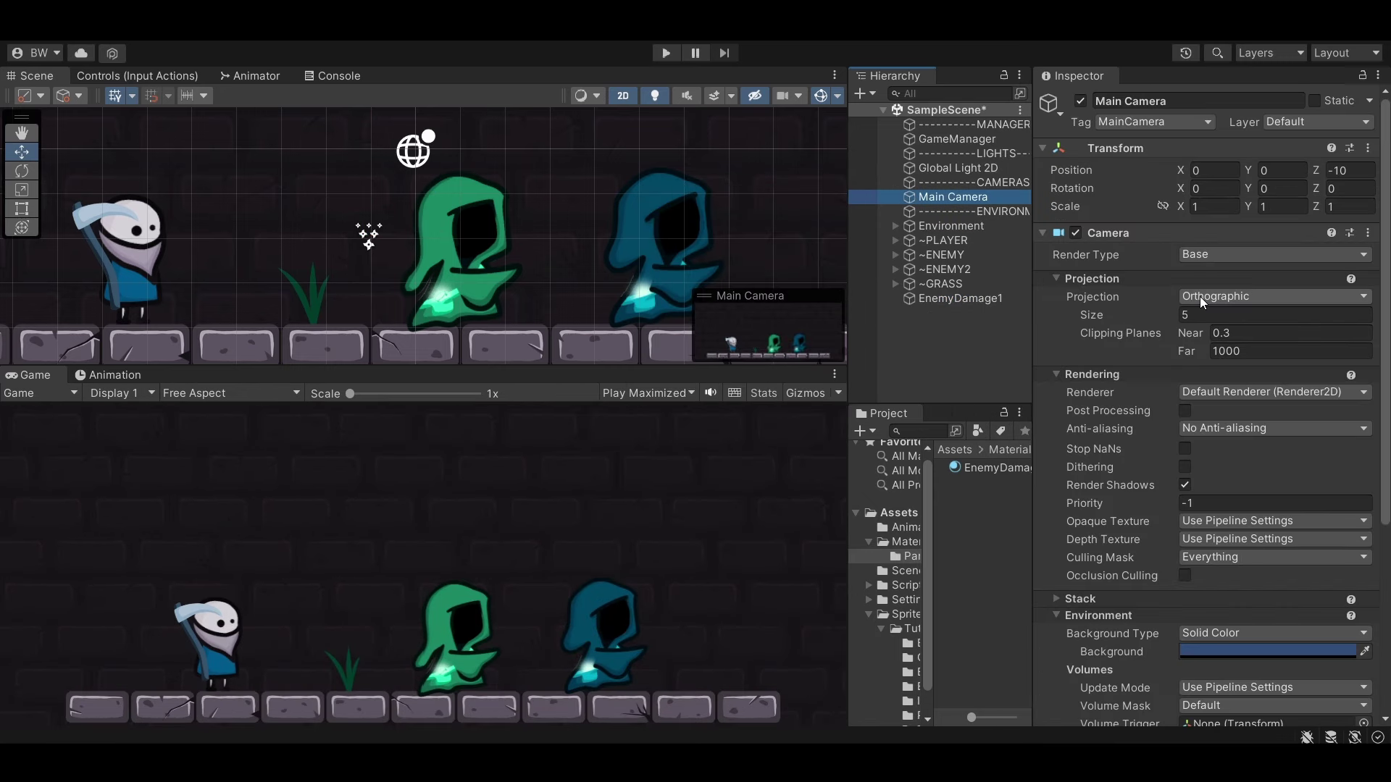
Switch the projection of the Main Camera from Orthographic to Perspective.
{"action": "left_click", "coordinate": [960, 298]}
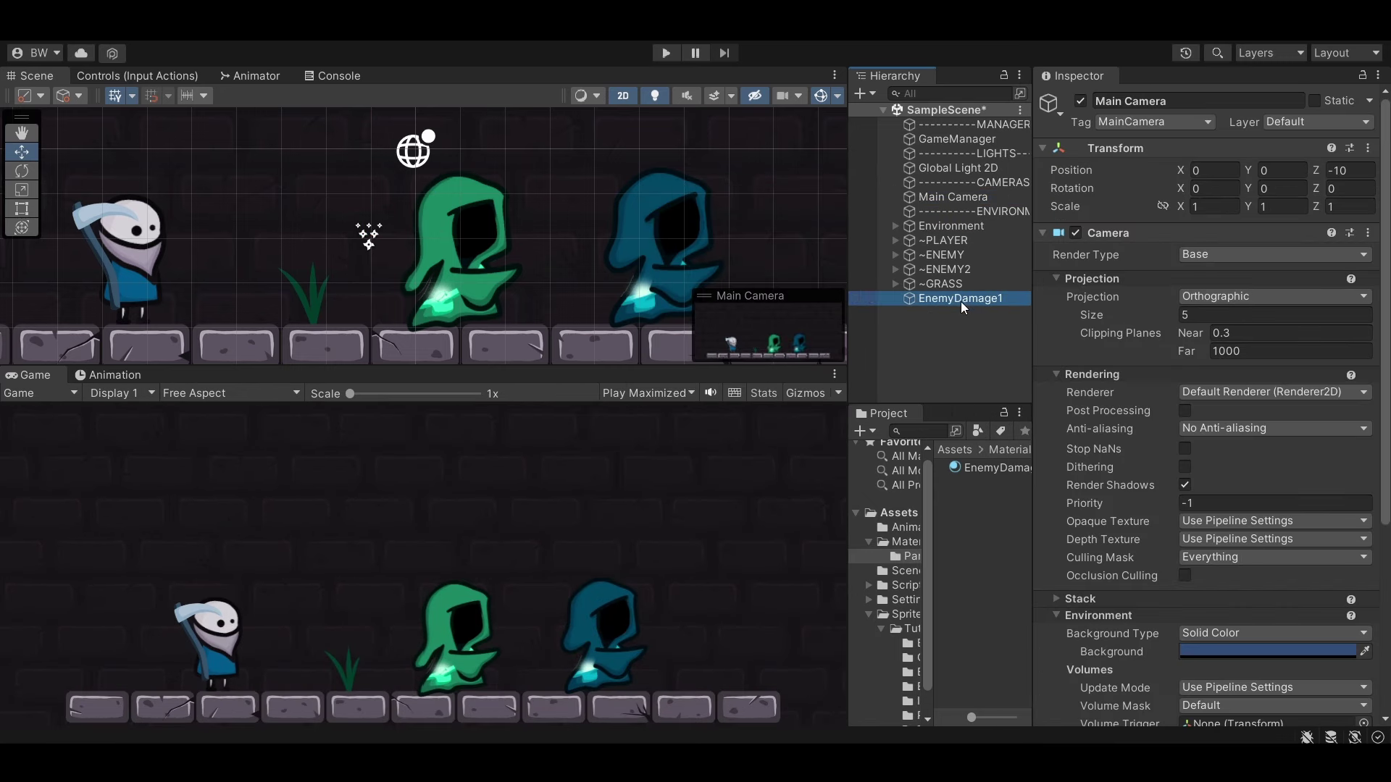
{"action": "left_click", "coordinate": [678, 210]}
{"action": "left_click", "coordinate": [940, 200]}
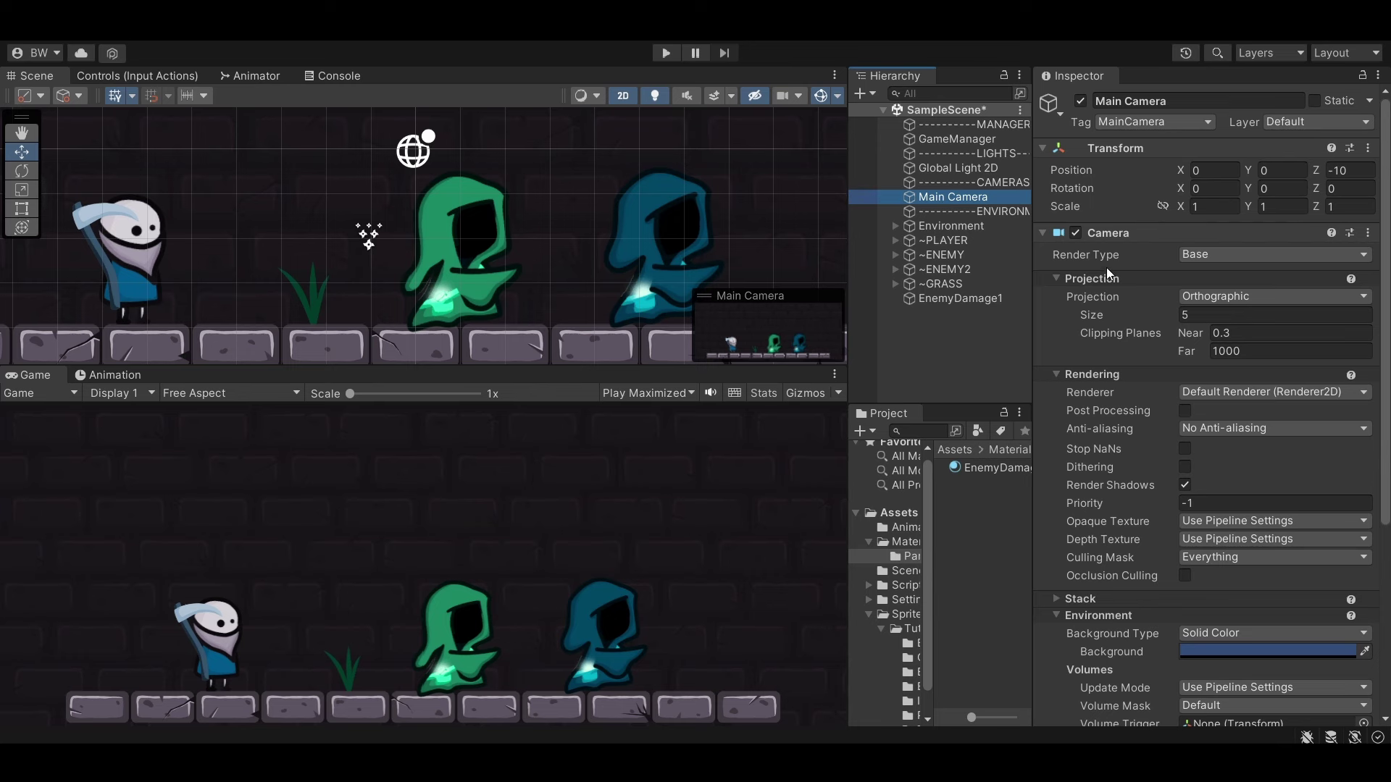
{"action": "left_click", "coordinate": [1203, 292]}
{"action": "left_click", "coordinate": [1209, 312]}
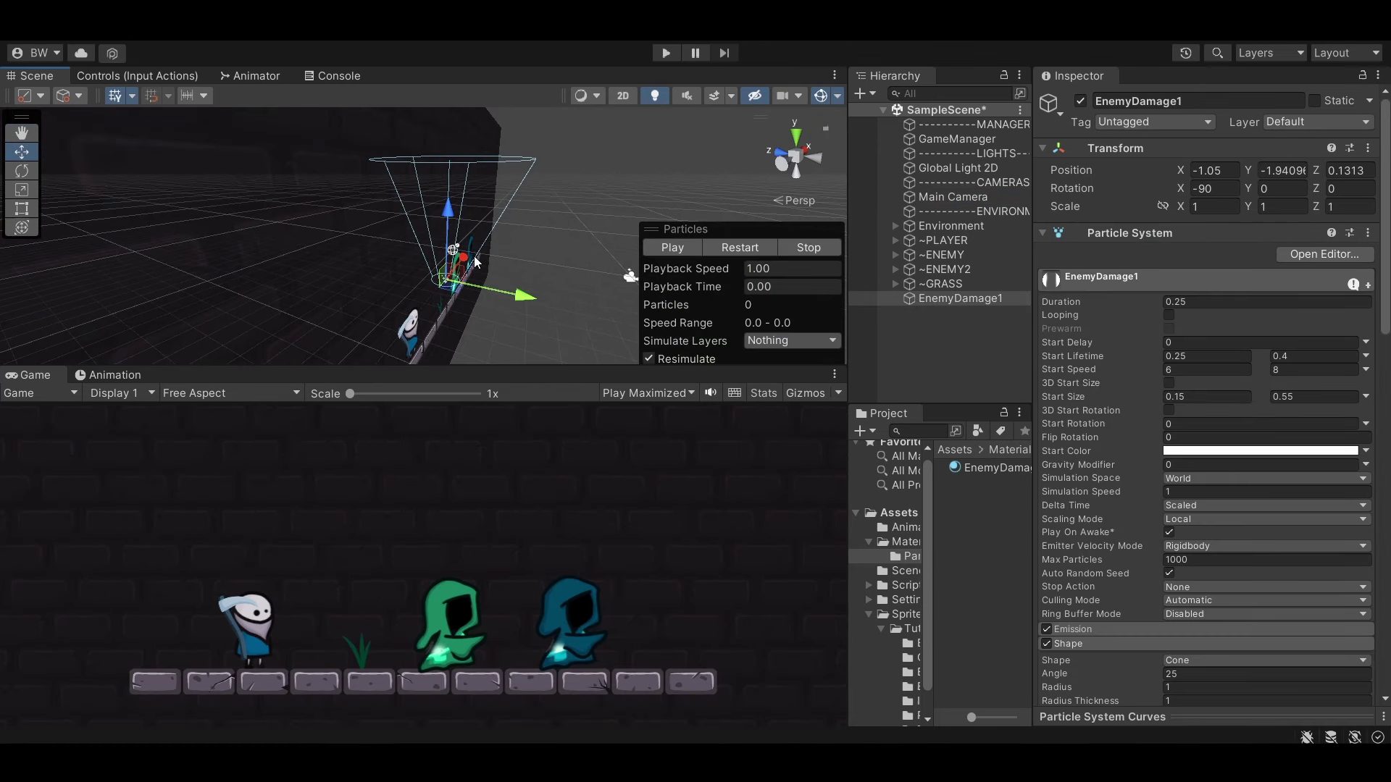
Play the EnemyDamage1 burst in the 3D scene view and examine its cone emission shape from the side.
{"action": "scroll", "coordinate": [476, 262], "scroll_direction": "up", "scroll_amount": 2}
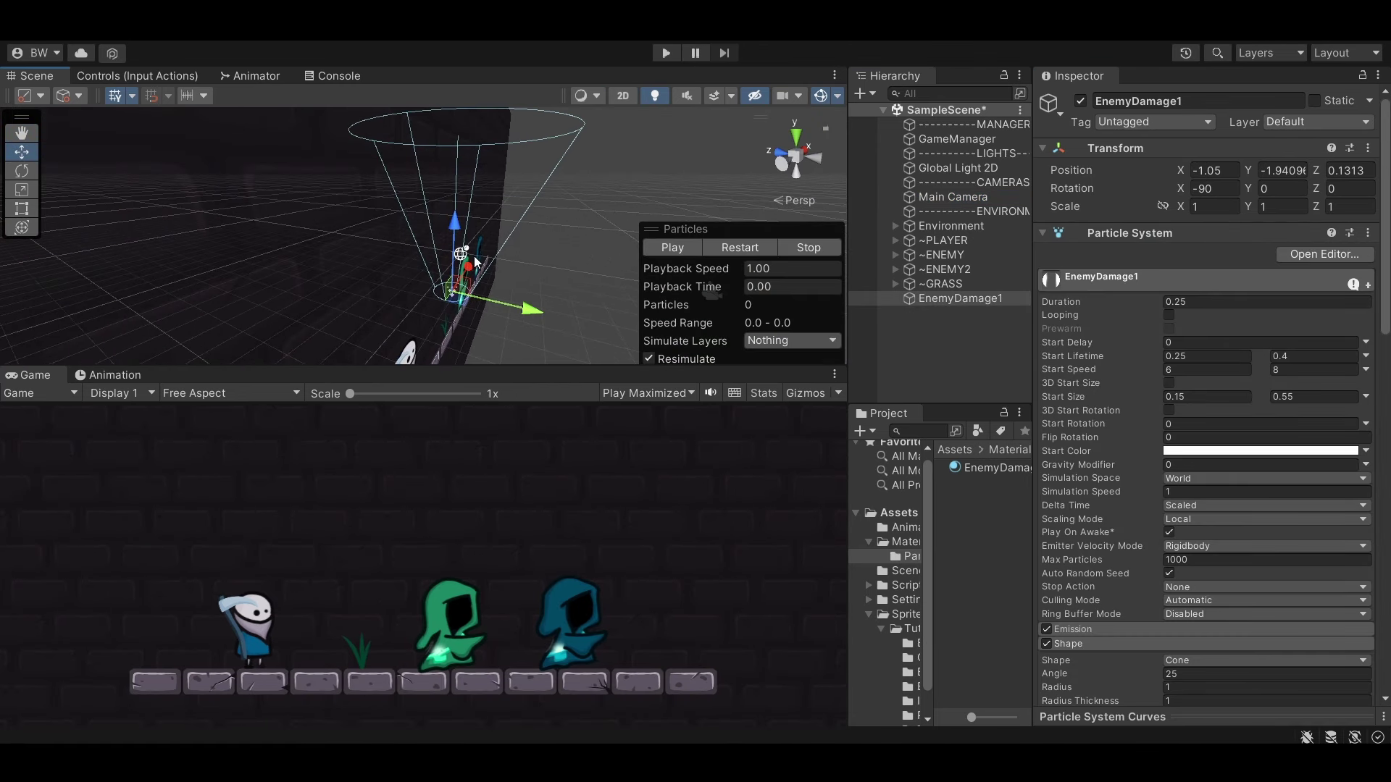
{"action": "middle_click_drag", "start_coordinate": [444, 238], "coordinate": [475, 240]}
{"action": "scroll", "coordinate": [1064, 509], "scroll_direction": "down", "scroll_amount": 5}
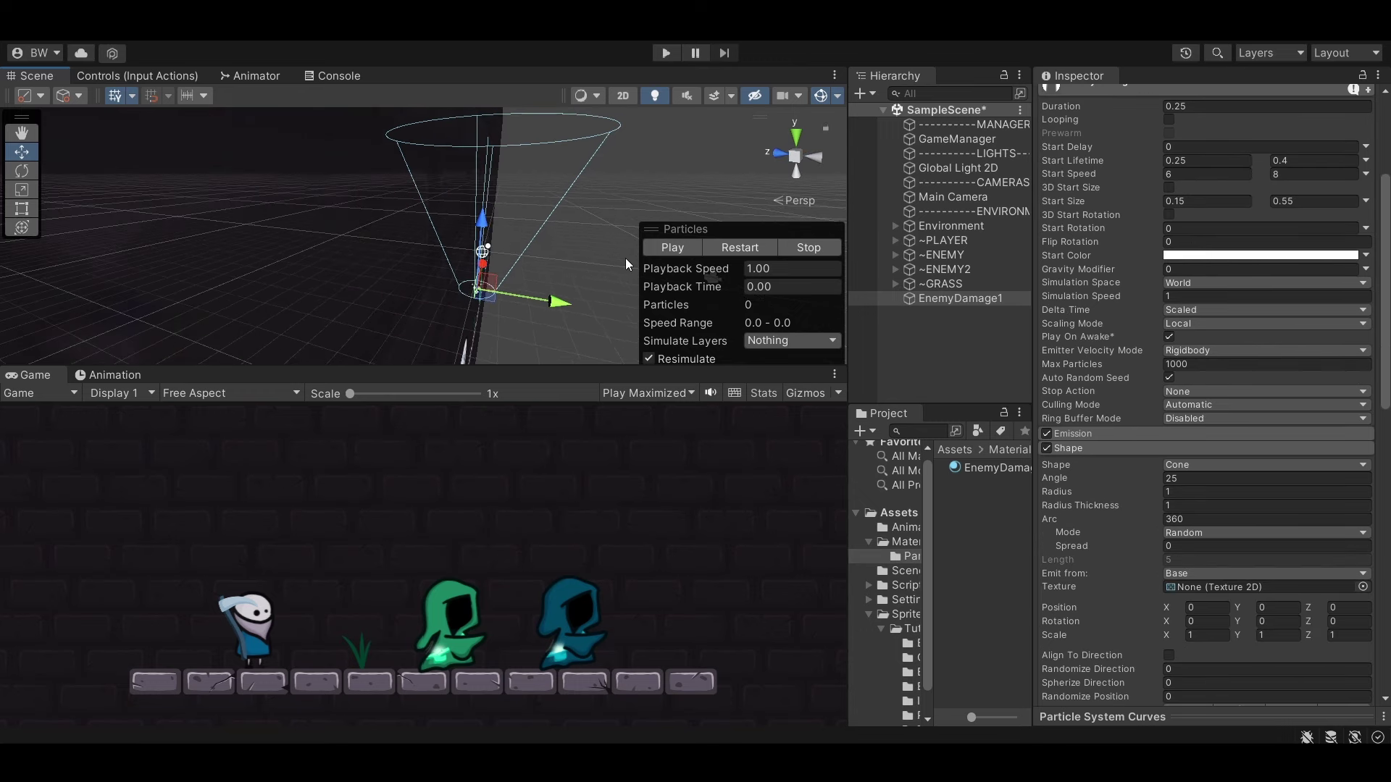
{"action": "left_click", "coordinate": [662, 246]}
{"action": "left_click", "coordinate": [659, 242]}
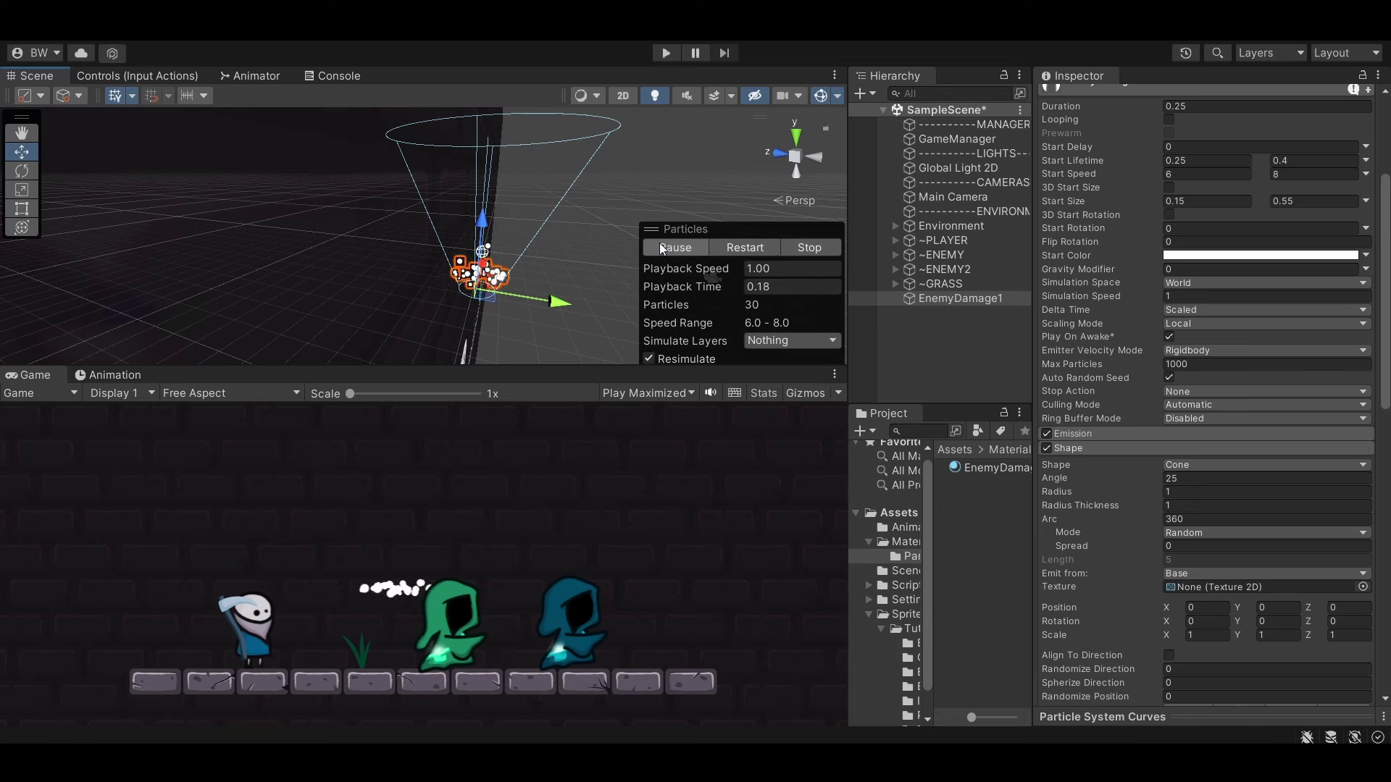
{"action": "left_click", "coordinate": [659, 242]}
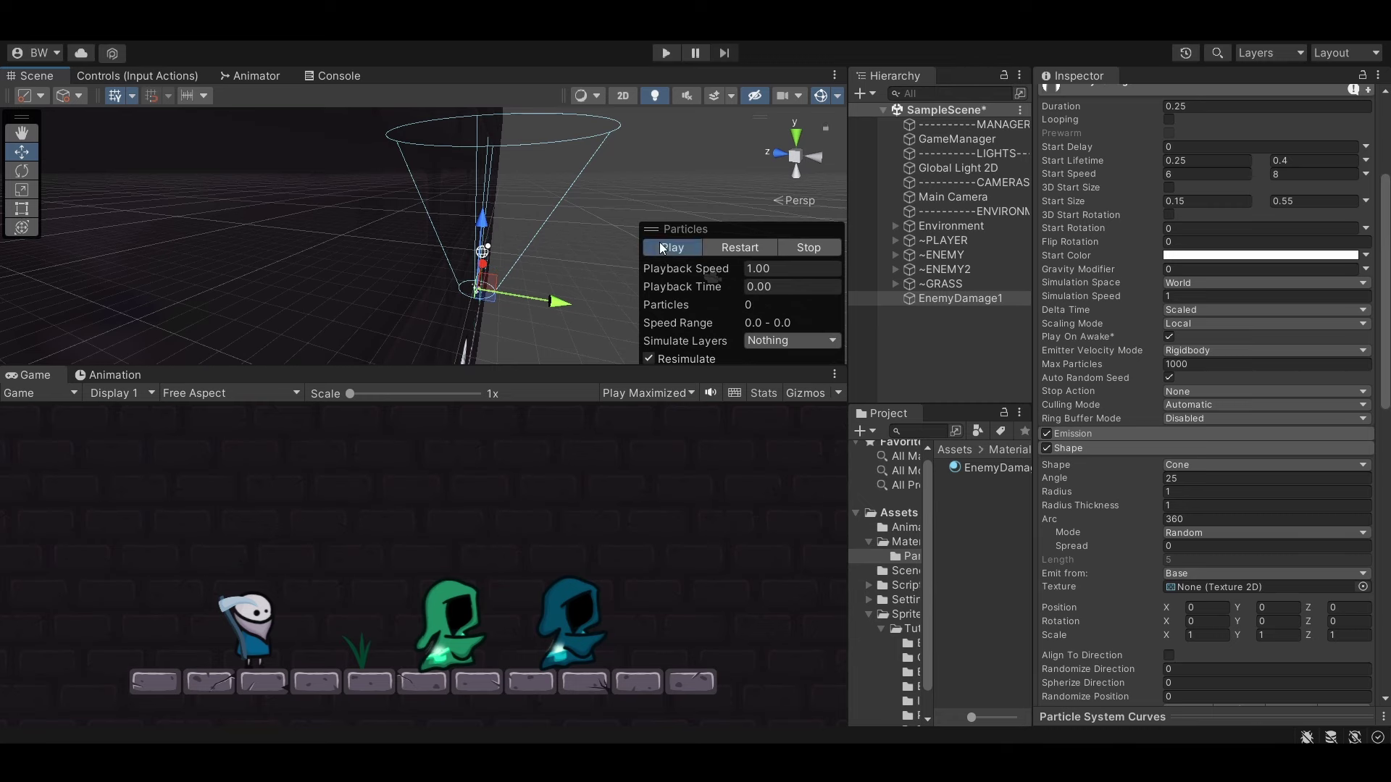
Widen the settings area and change the emission shape of EnemyDamage1 from Cone to Circle.
{"action": "left_click", "coordinate": [659, 243]}
{"action": "left_click", "coordinate": [952, 196]}
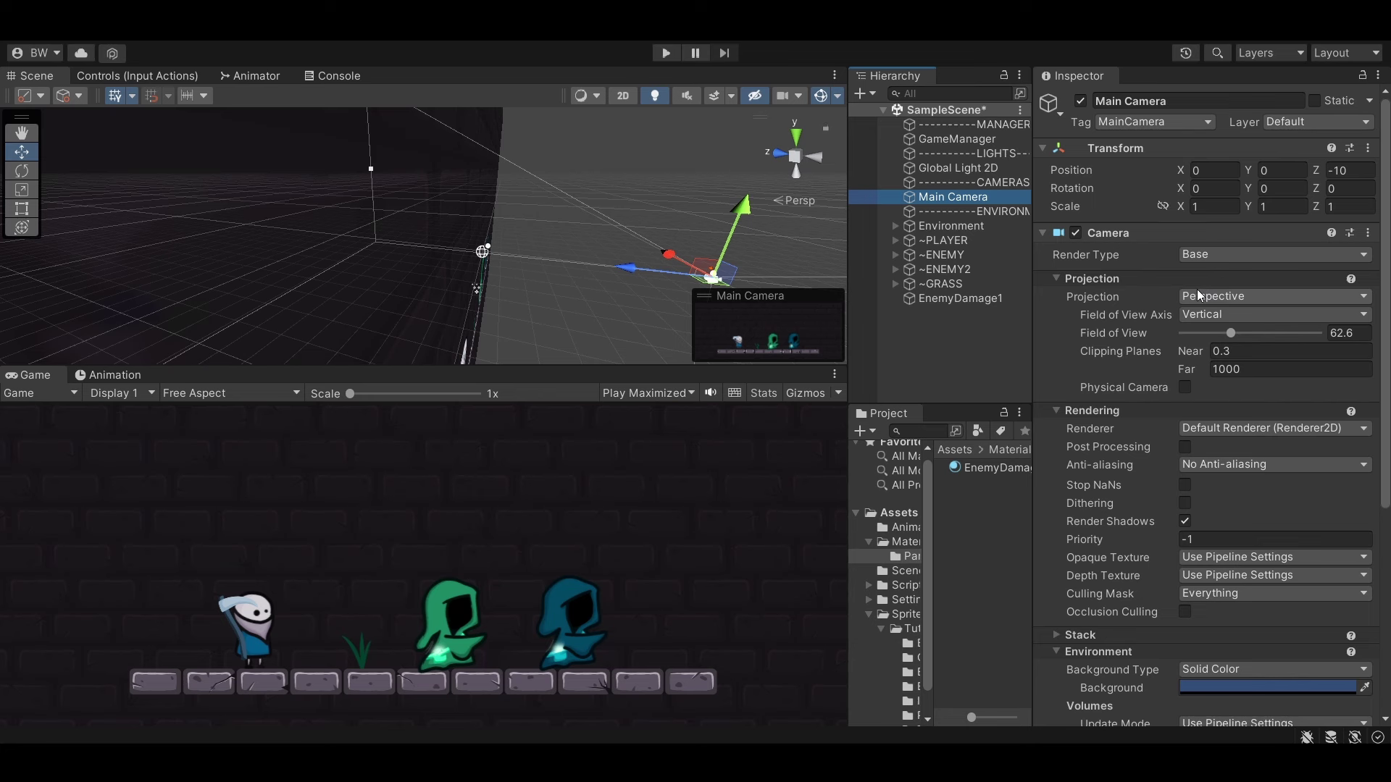
{"action": "left_click", "coordinate": [978, 298]}
{"action": "left_click_drag", "start_coordinate": [1033, 395], "coordinate": [890, 406]}
{"action": "left_click_drag", "start_coordinate": [814, 379], "coordinate": [705, 379]}
{"action": "left_click", "coordinate": [1225, 415]}
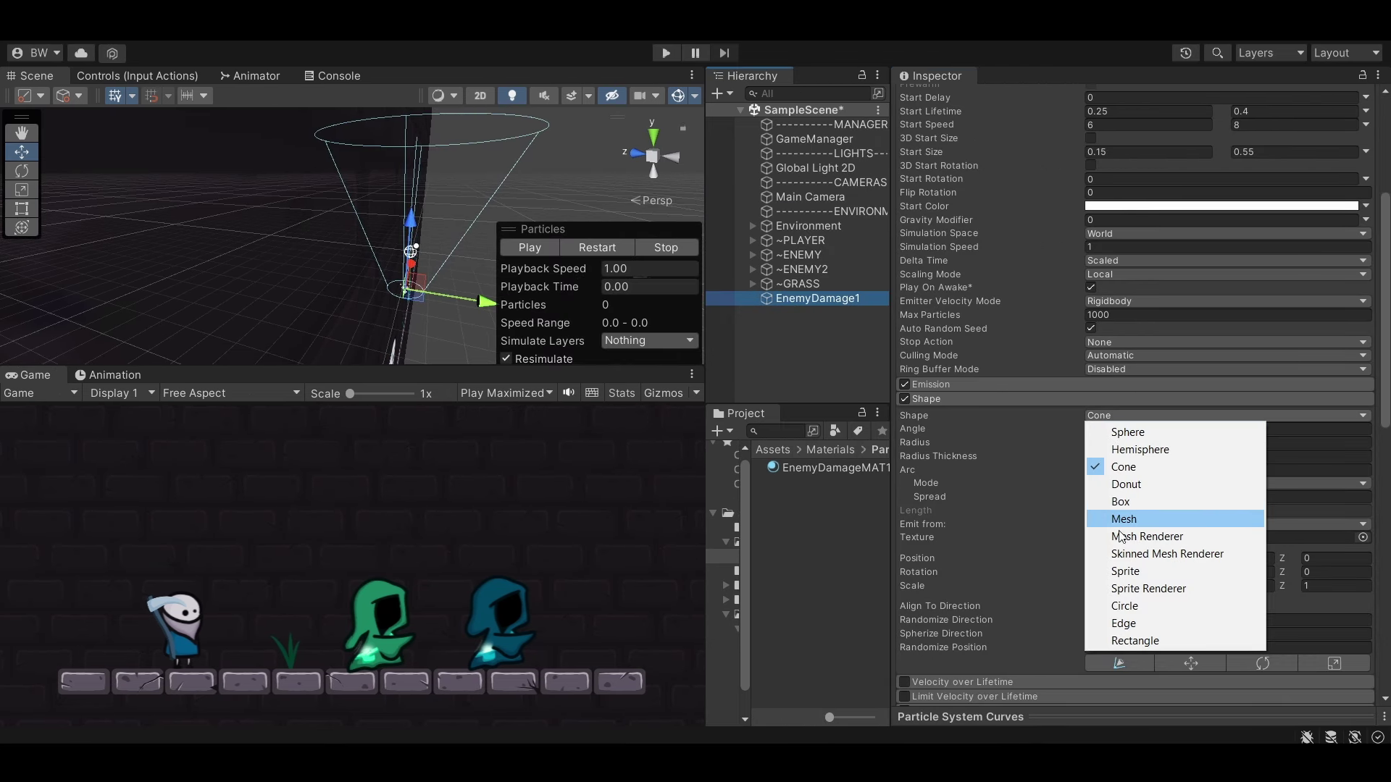
{"action": "left_click", "coordinate": [1130, 607]}
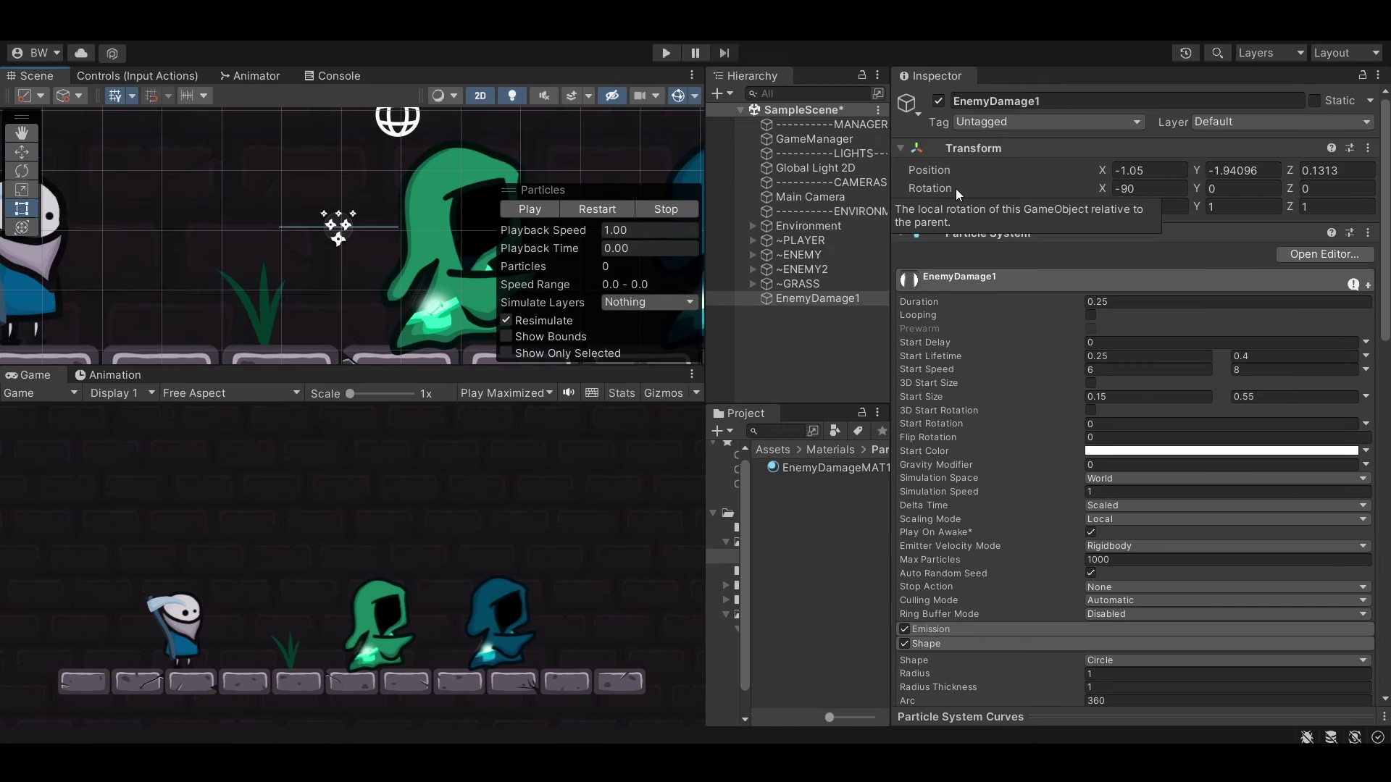
Set the X rotation and Z position of EnemyDamage1 to 0 and preview the circular burst.
{"action": "left_click", "coordinate": [1141, 190]}
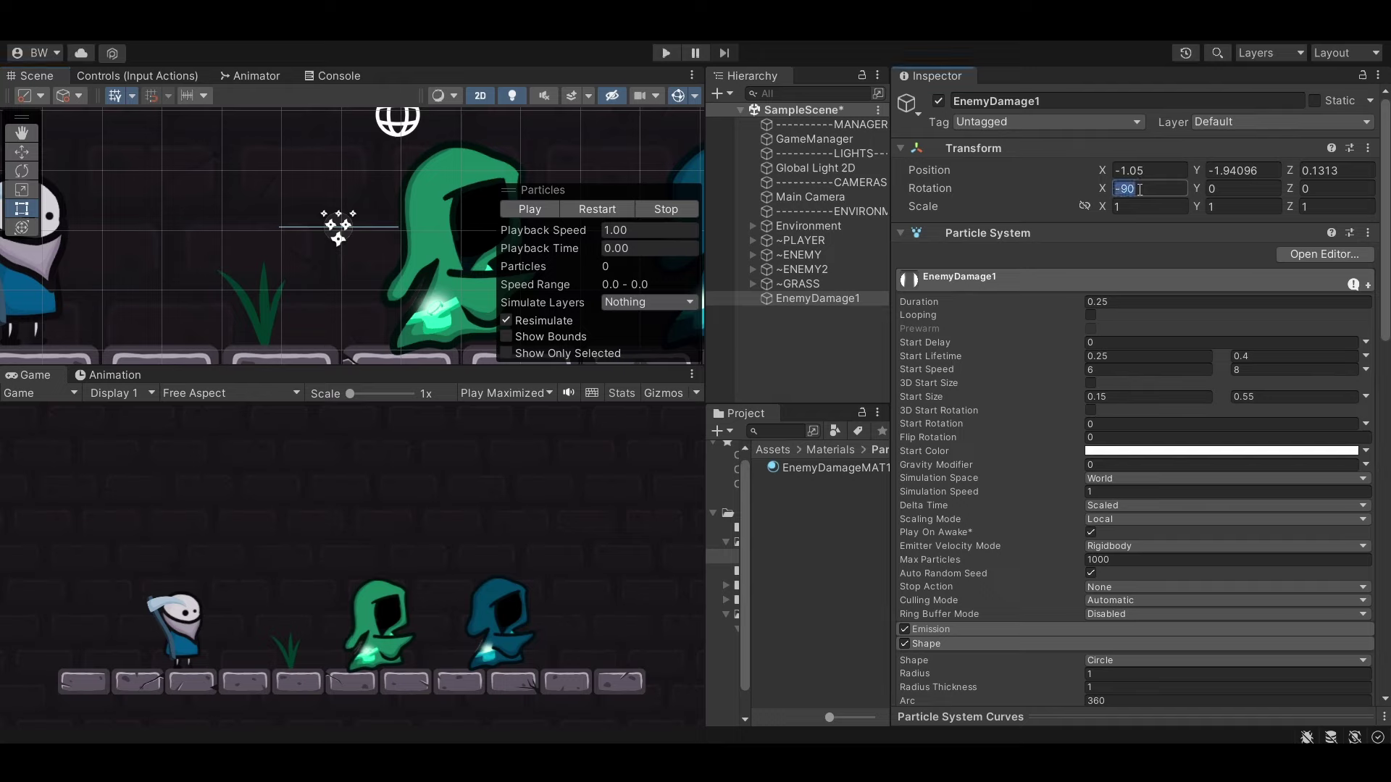
{"action": "type", "text": "0"}
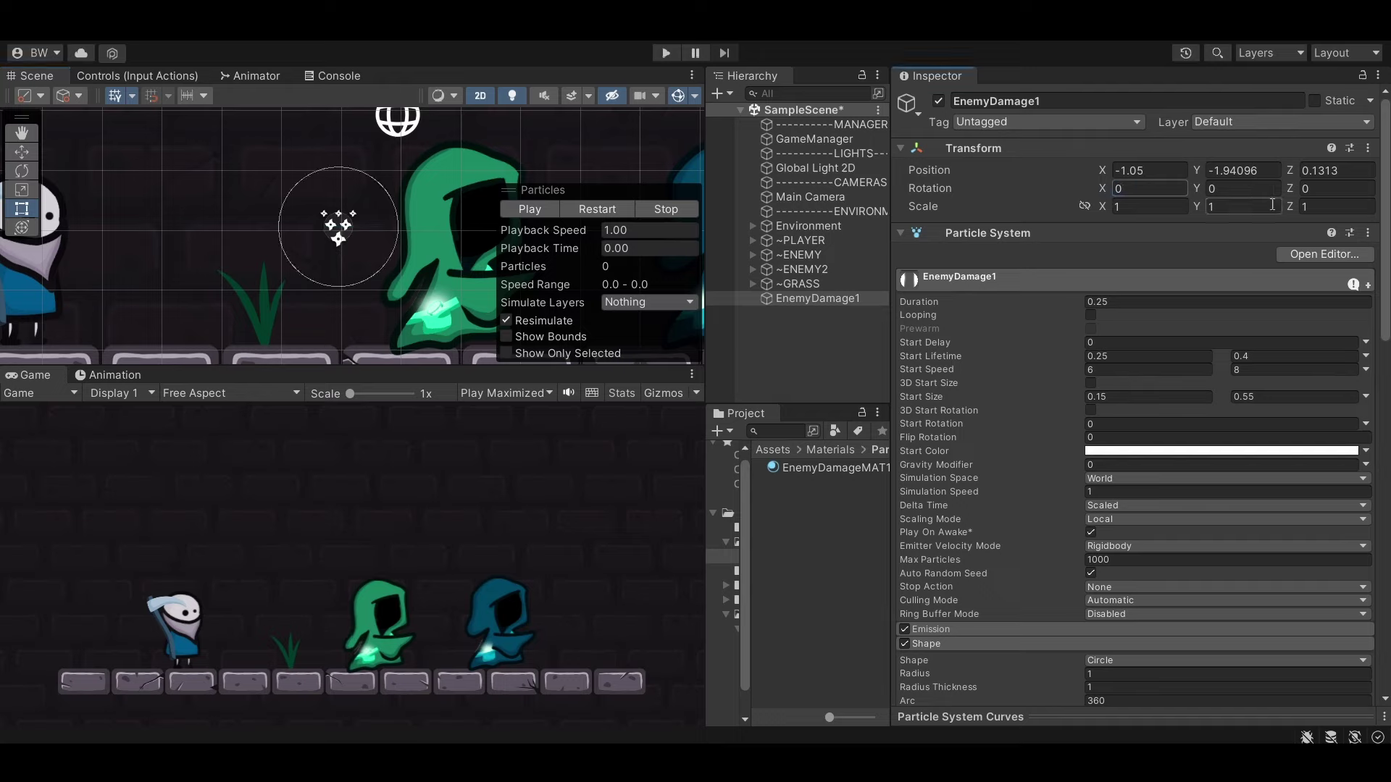
{"action": "left_click", "coordinate": [1325, 171]}
{"action": "type", "text": "0"}
{"action": "scroll", "coordinate": [1323, 171], "scroll_direction": "down", "scroll_amount": 5}
{"action": "left_click", "coordinate": [523, 210]}
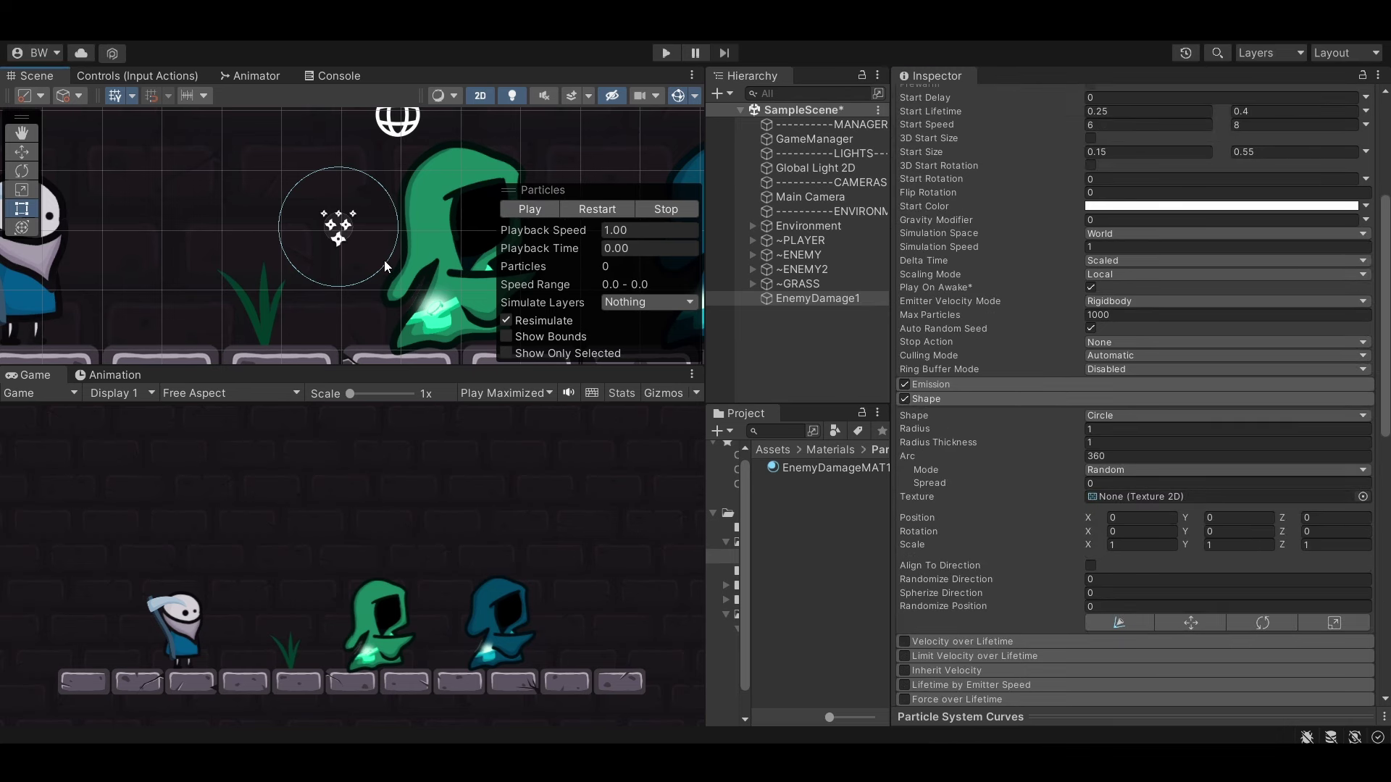
Set the circle shape's Arc to 75 and its Z rotation to -35, and play the burst.
{"action": "left_click", "coordinate": [1116, 456]}
{"action": "type", "text": "75"}
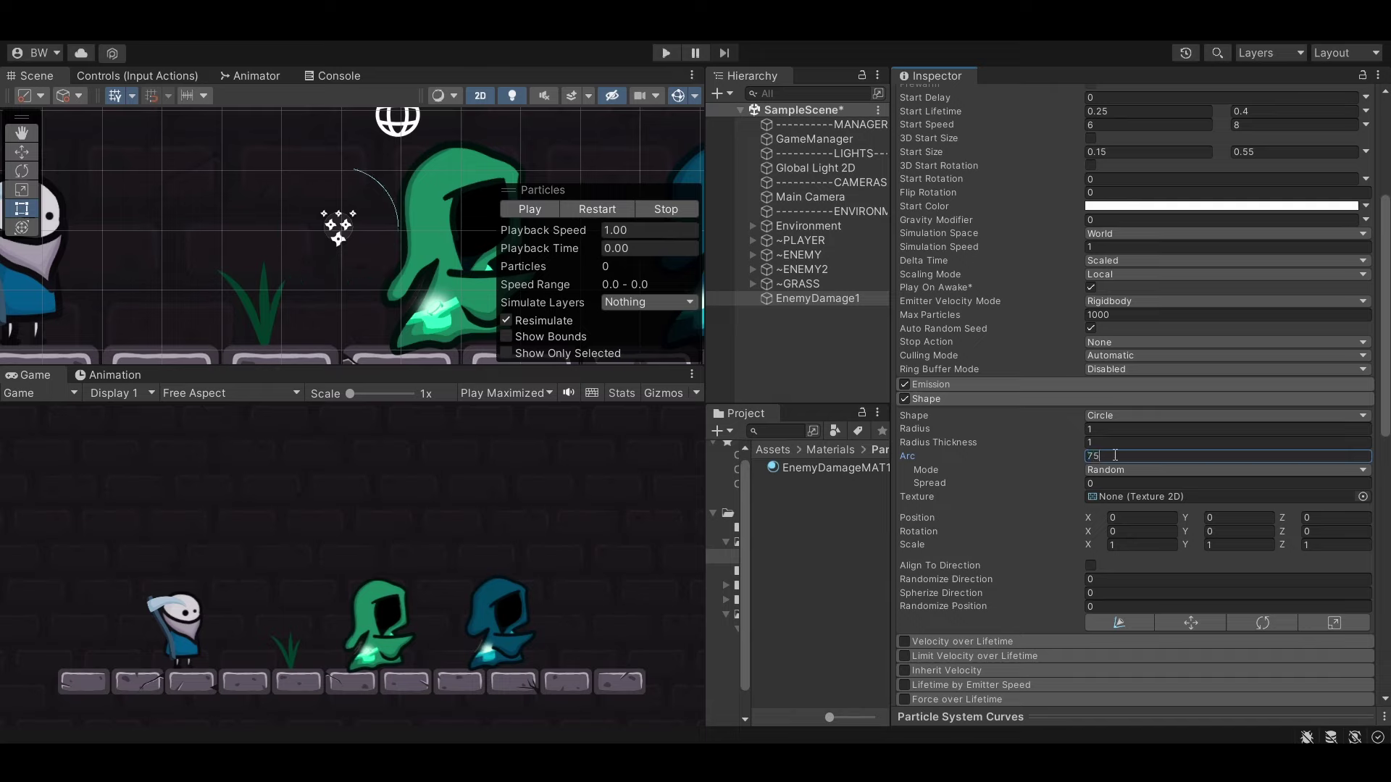
{"action": "left_click", "coordinate": [1319, 534]}
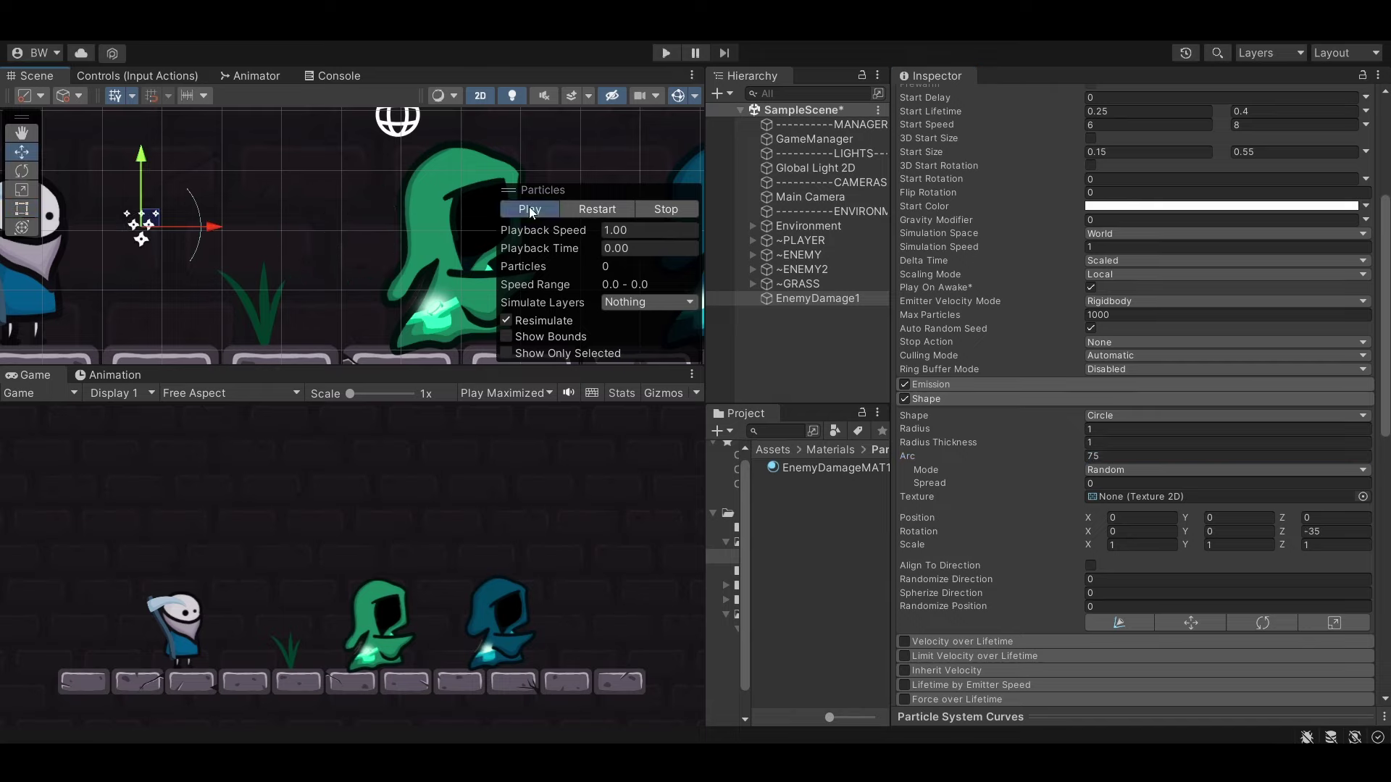
{"action": "left_click", "coordinate": [529, 208]}
{"action": "left_click", "coordinate": [529, 208]}
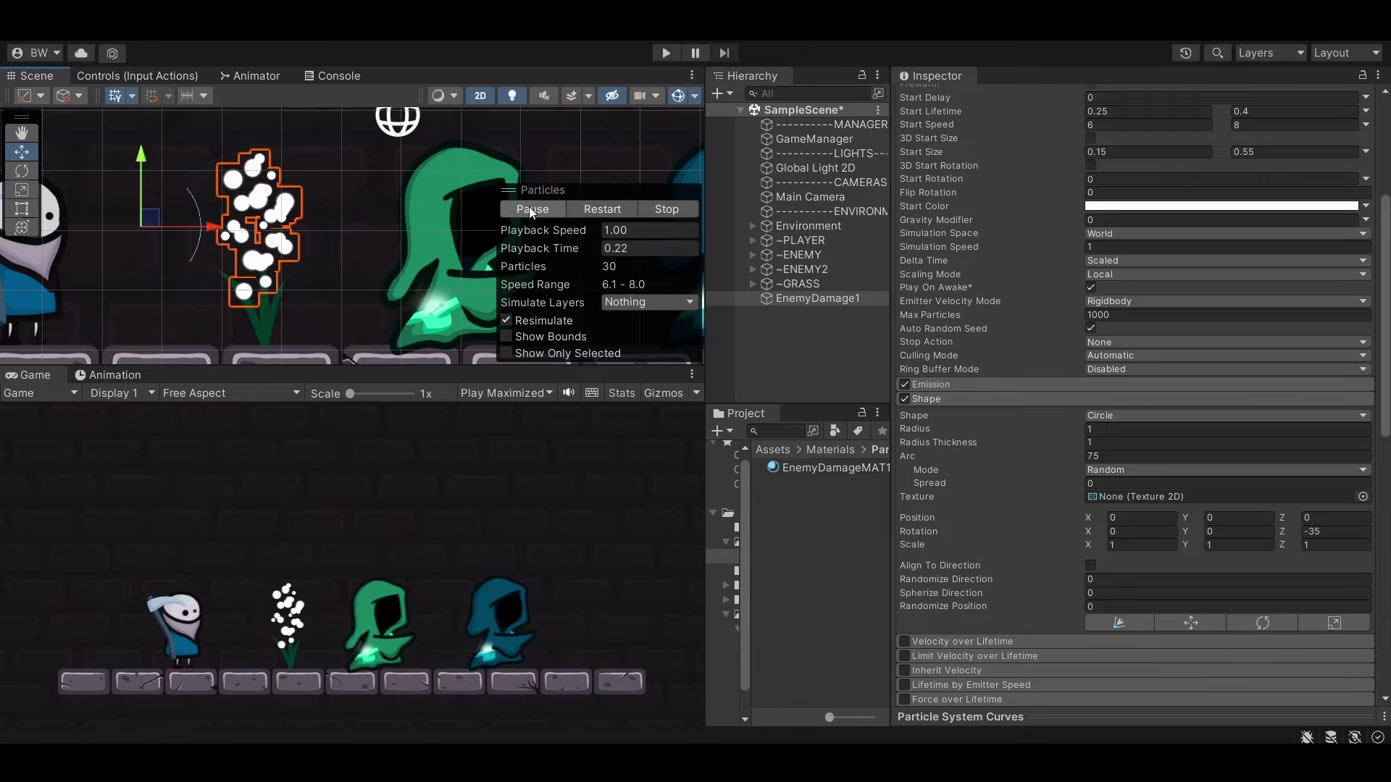
Experiment with the circle shape's Radius Thickness and collapse the Shape module.
{"action": "scroll", "coordinate": [1062, 348], "scroll_direction": "down", "scroll_amount": 3}
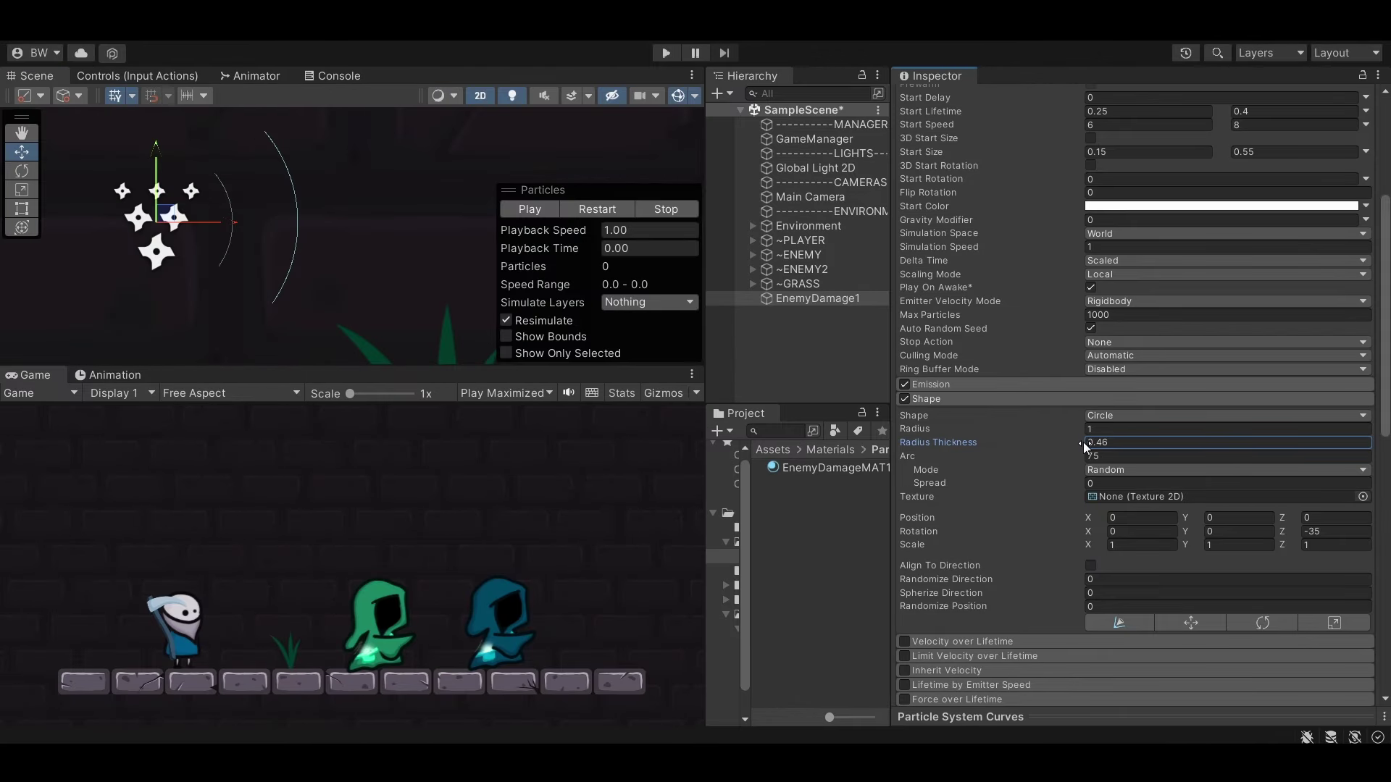
{"action": "left_click_drag", "start_coordinate": [1083, 441], "coordinate": [1096, 446]}
{"action": "left_click_drag", "start_coordinate": [1059, 447], "coordinate": [676, 317]}
{"action": "left_click", "coordinate": [975, 399]}
{"action": "scroll", "coordinate": [944, 322], "scroll_direction": "down", "scroll_amount": 1}
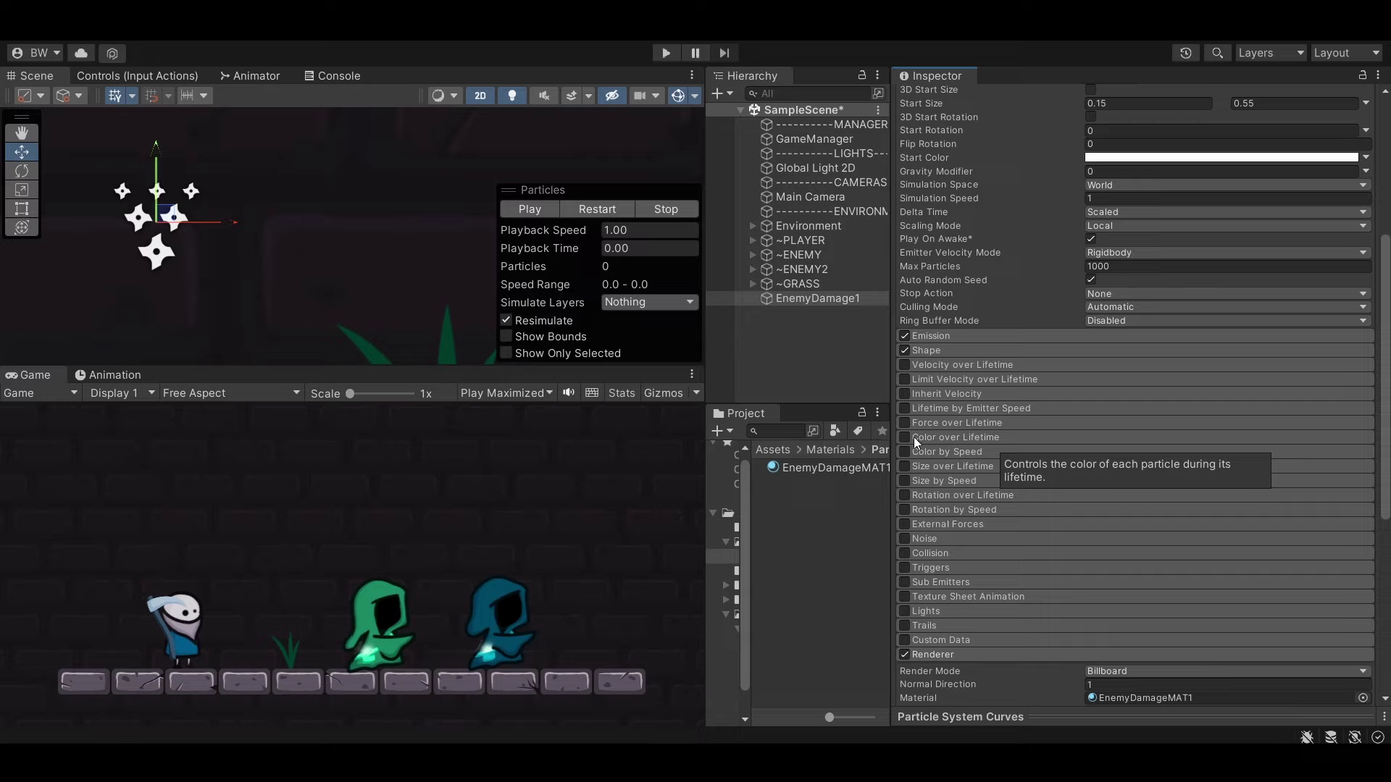
Enable Color over Lifetime and set the gradient's starting color to light pink FFA3A3.
{"action": "left_click", "coordinate": [941, 436]}
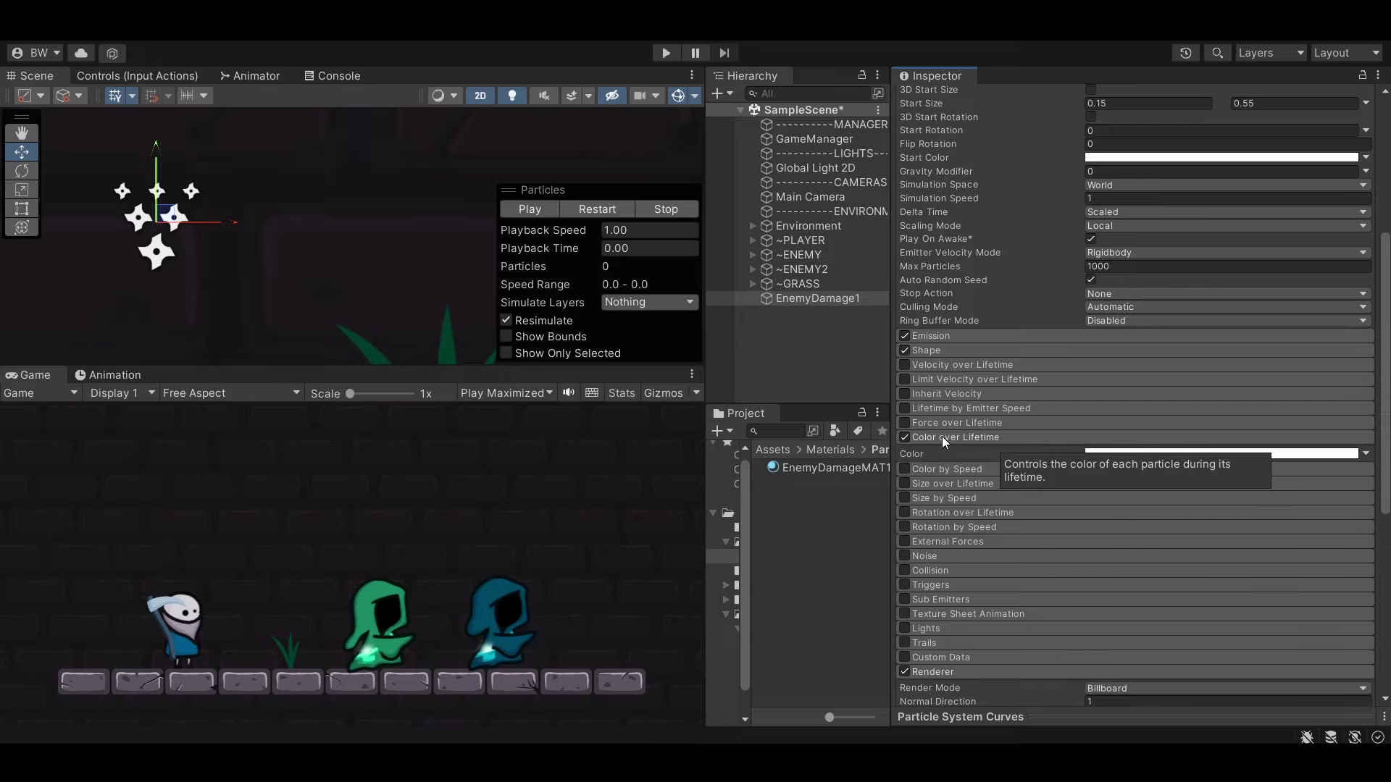
{"action": "left_click", "coordinate": [1159, 453]}
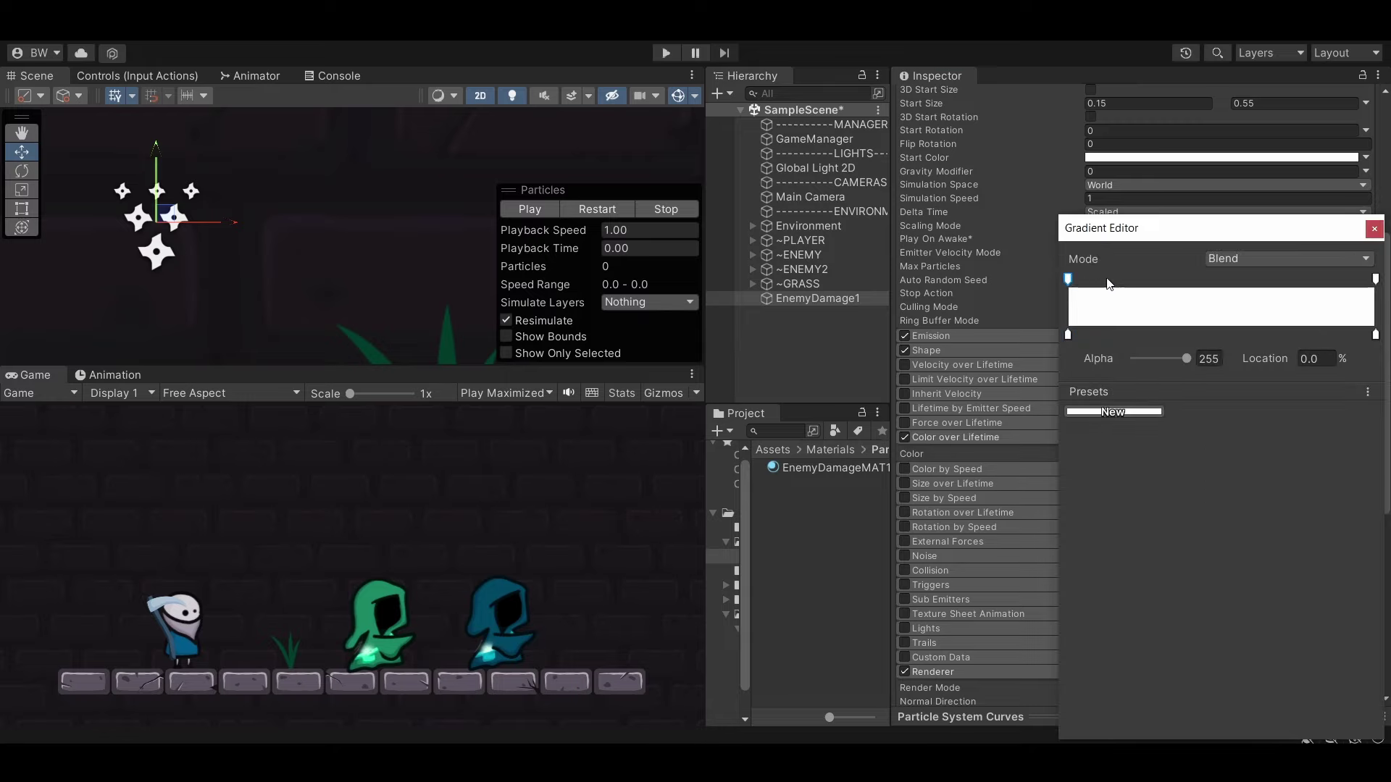
{"action": "left_click", "coordinate": [1074, 337]}
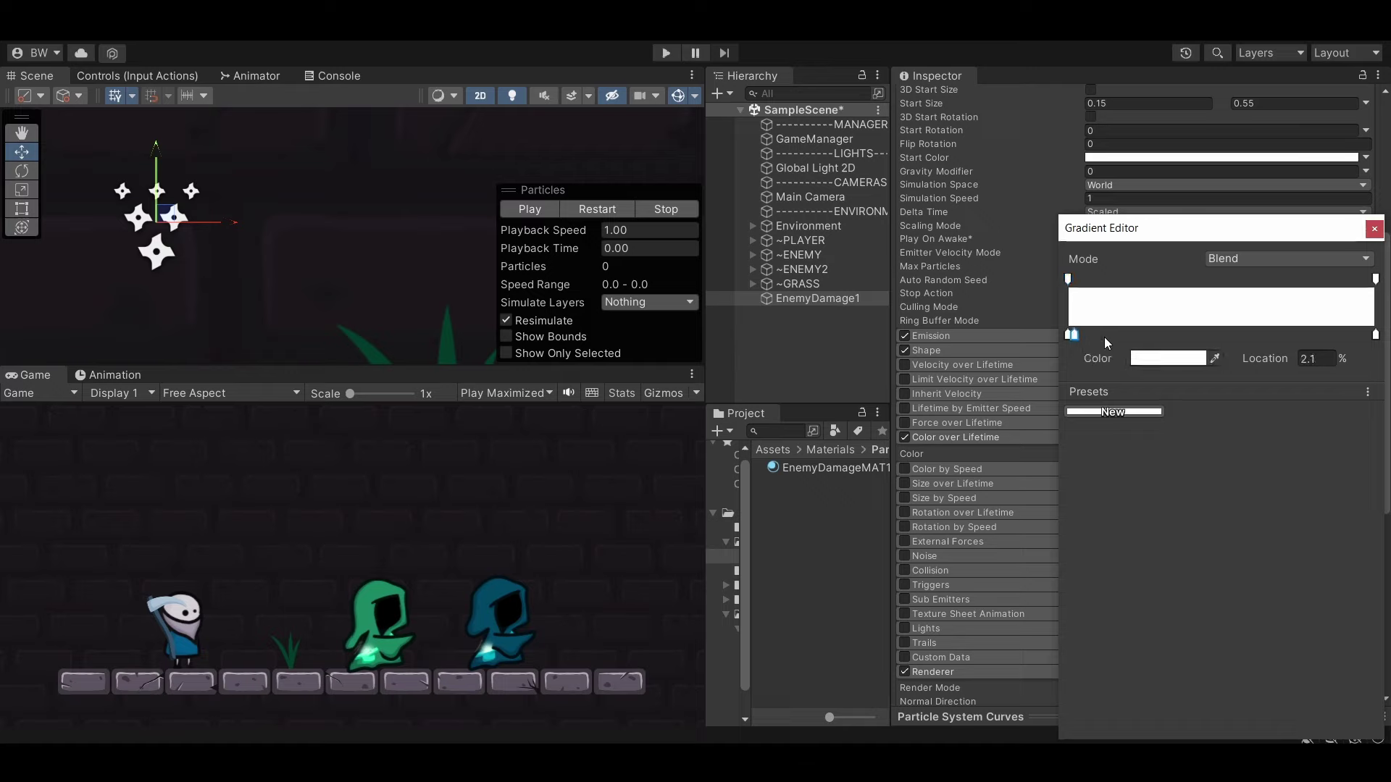
{"action": "left_click", "coordinate": [1149, 359]}
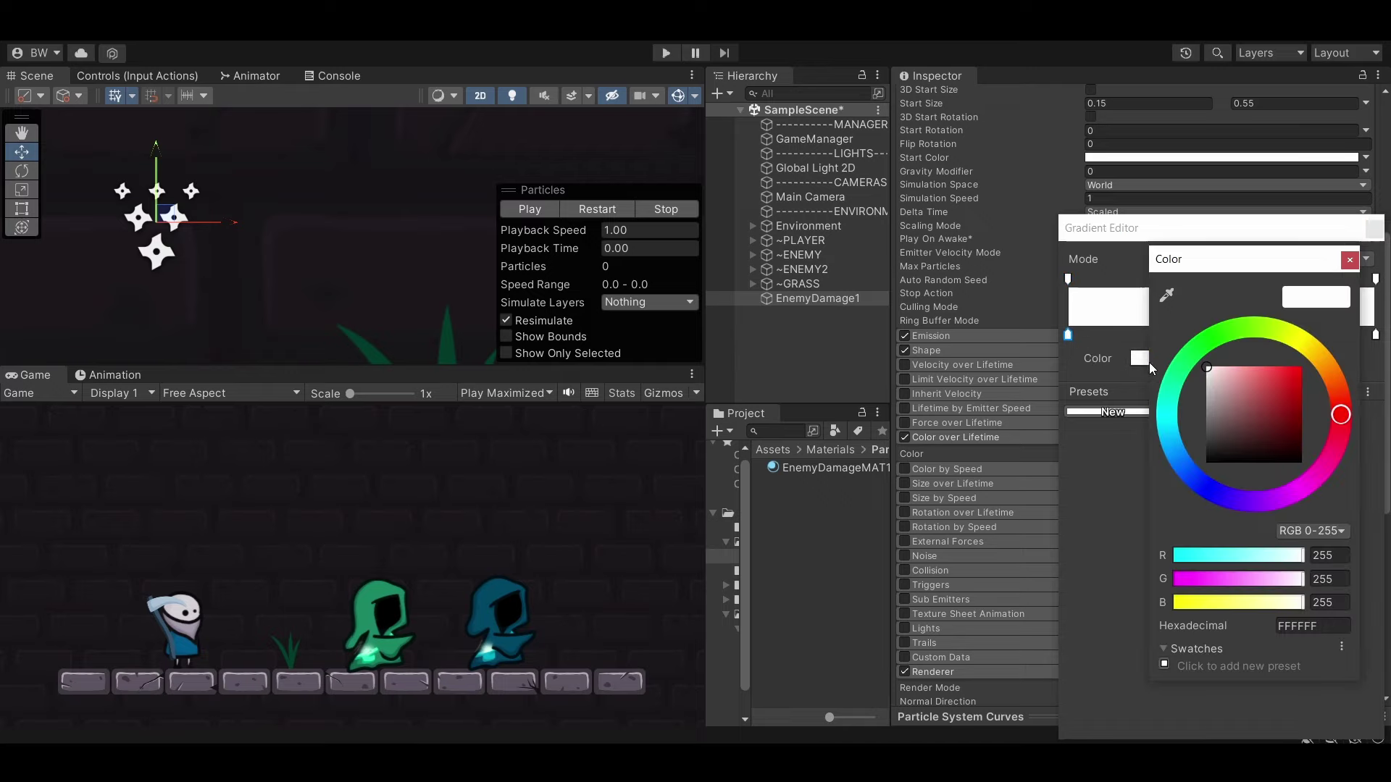
{"action": "left_click_drag", "start_coordinate": [1267, 393], "coordinate": [1241, 357]}
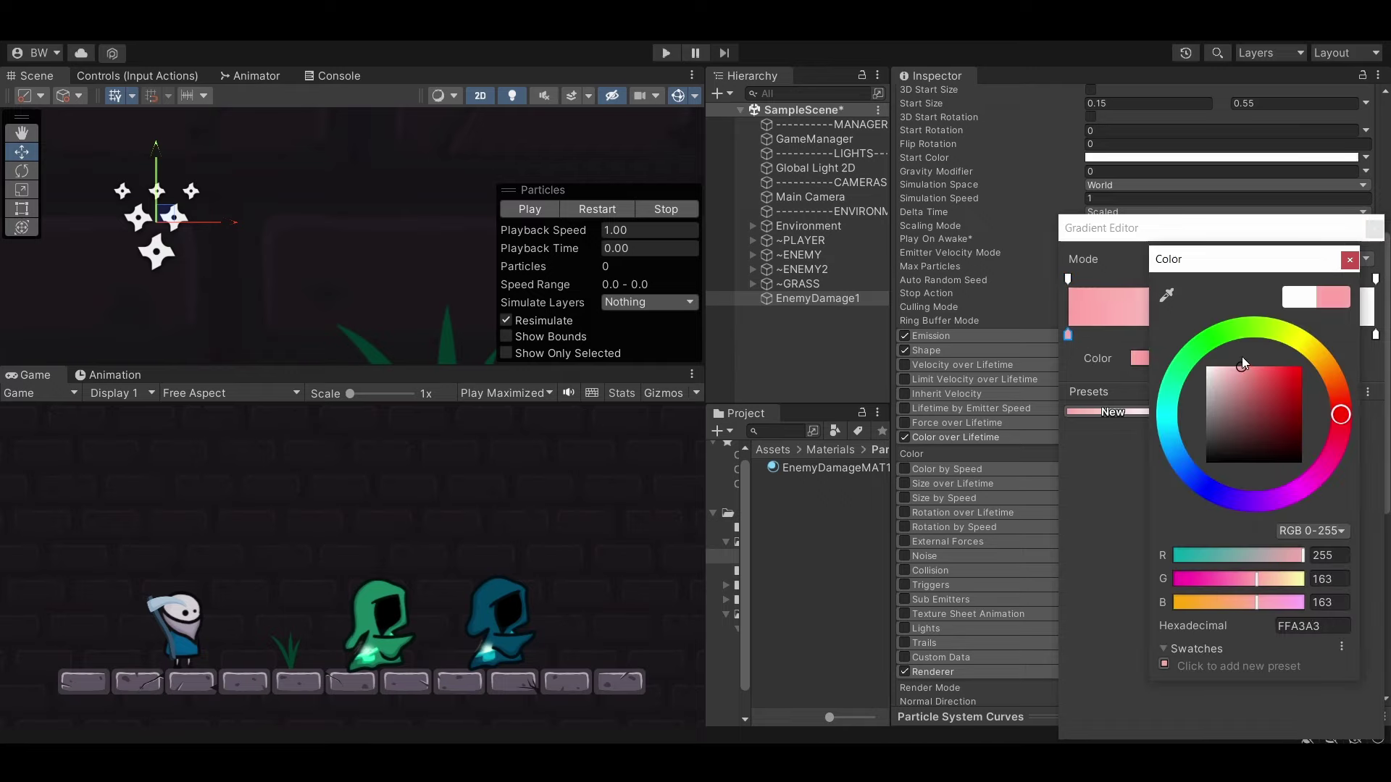
{"action": "left_click", "coordinate": [1349, 260]}
Fade out the color gradient with an alpha 255 key at 65.6% and alpha 0 at the end, preview it, and collapse the module.
{"action": "left_click", "coordinate": [1271, 281]}
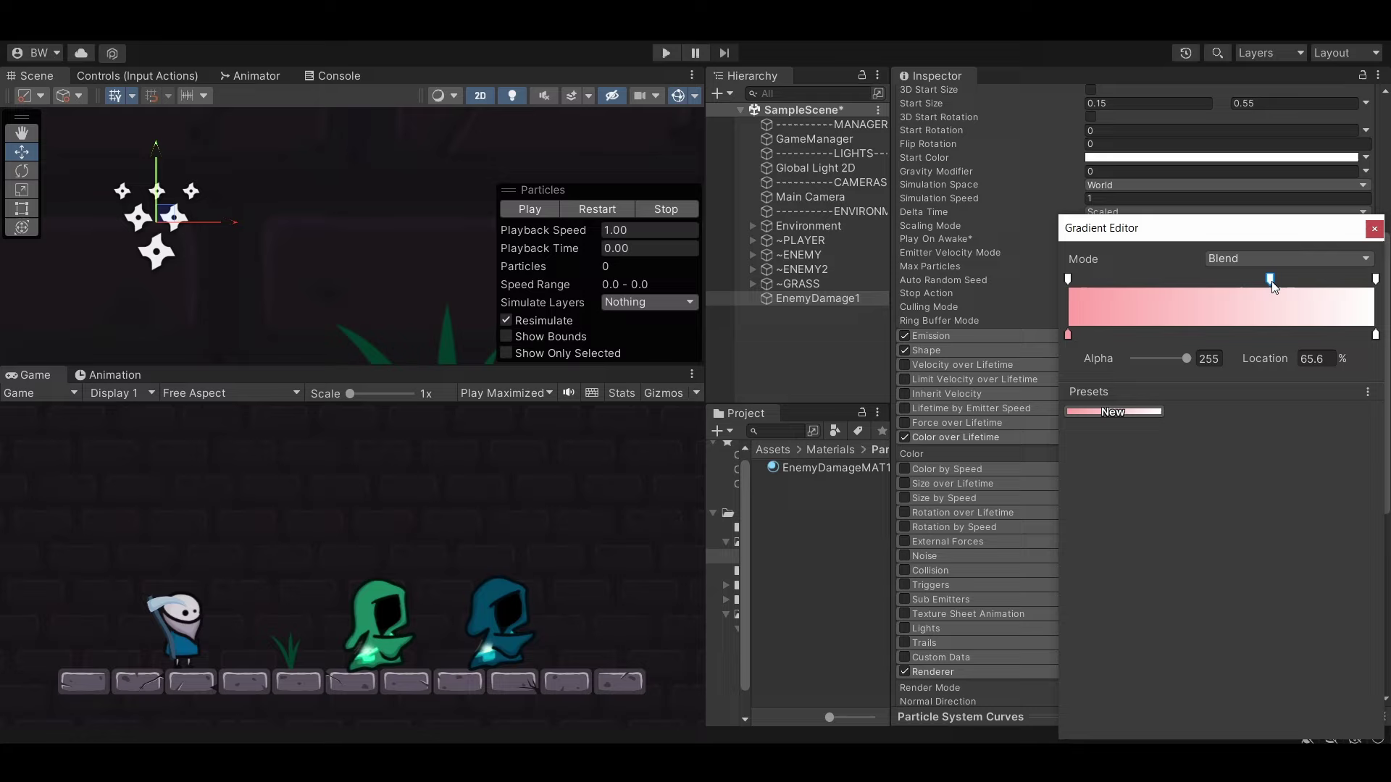
{"action": "left_click", "coordinate": [1375, 279]}
{"action": "left_click_drag", "start_coordinate": [1184, 358], "coordinate": [1112, 355]}
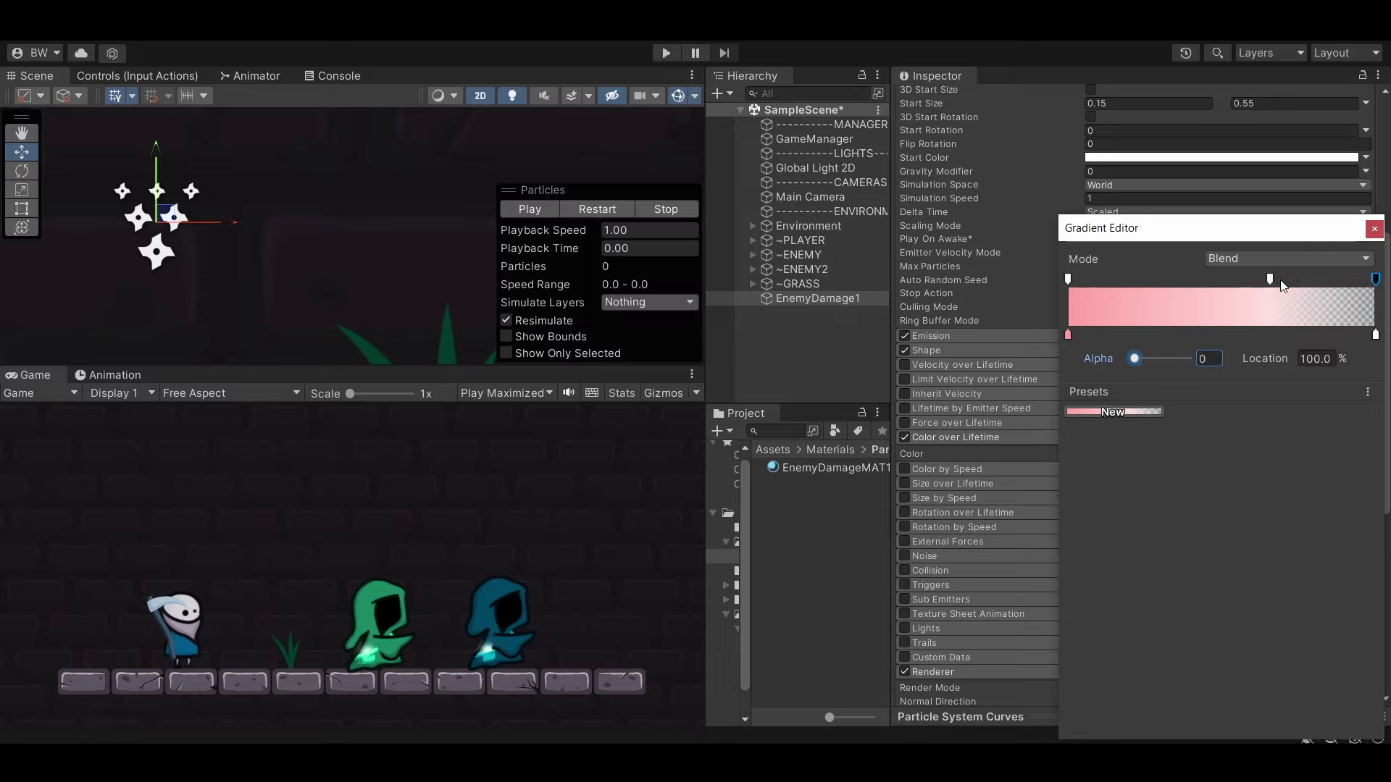
{"action": "left_click", "coordinate": [529, 209]}
{"action": "left_click", "coordinate": [955, 438]}
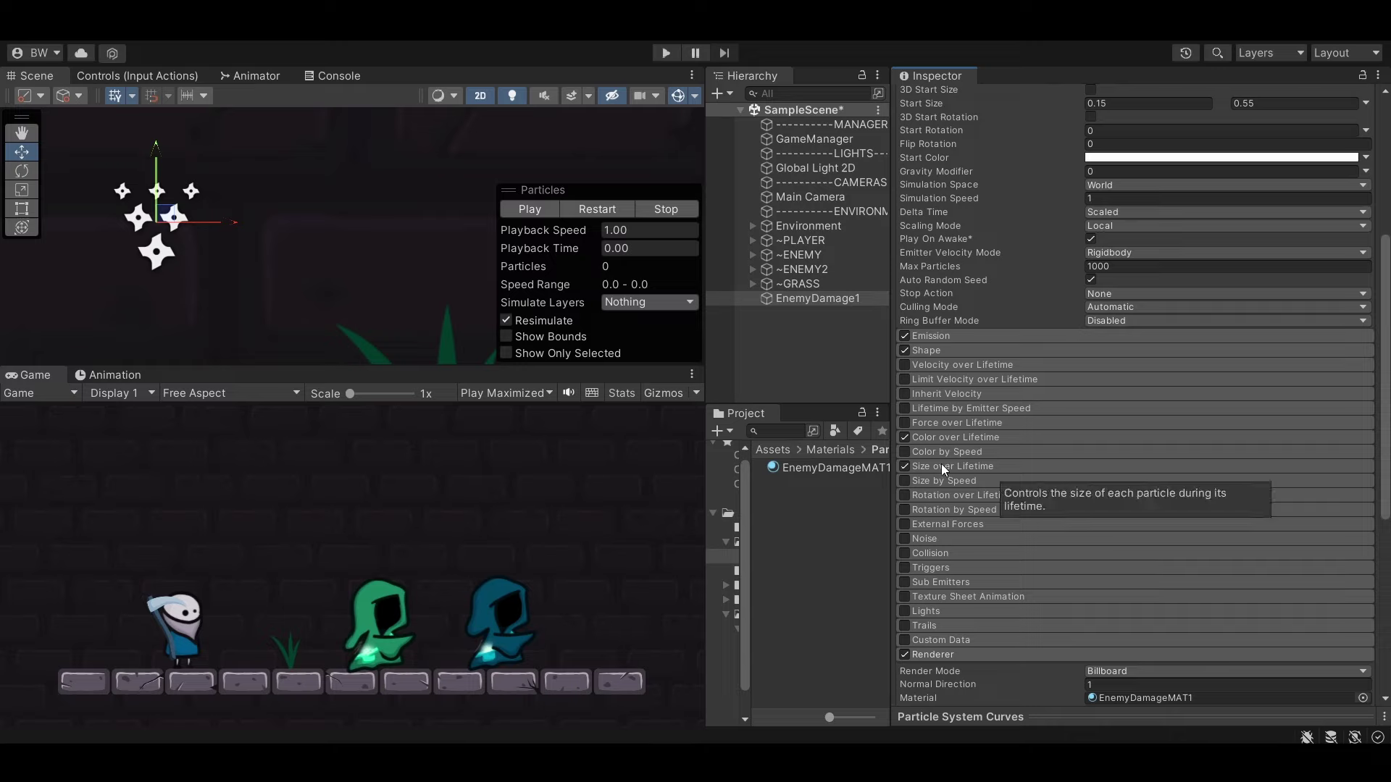
Enable Size over Lifetime with the rising ease-out curve preset and add a curve key moved to an earlier time and larger size.
{"action": "left_click", "coordinate": [941, 464]}
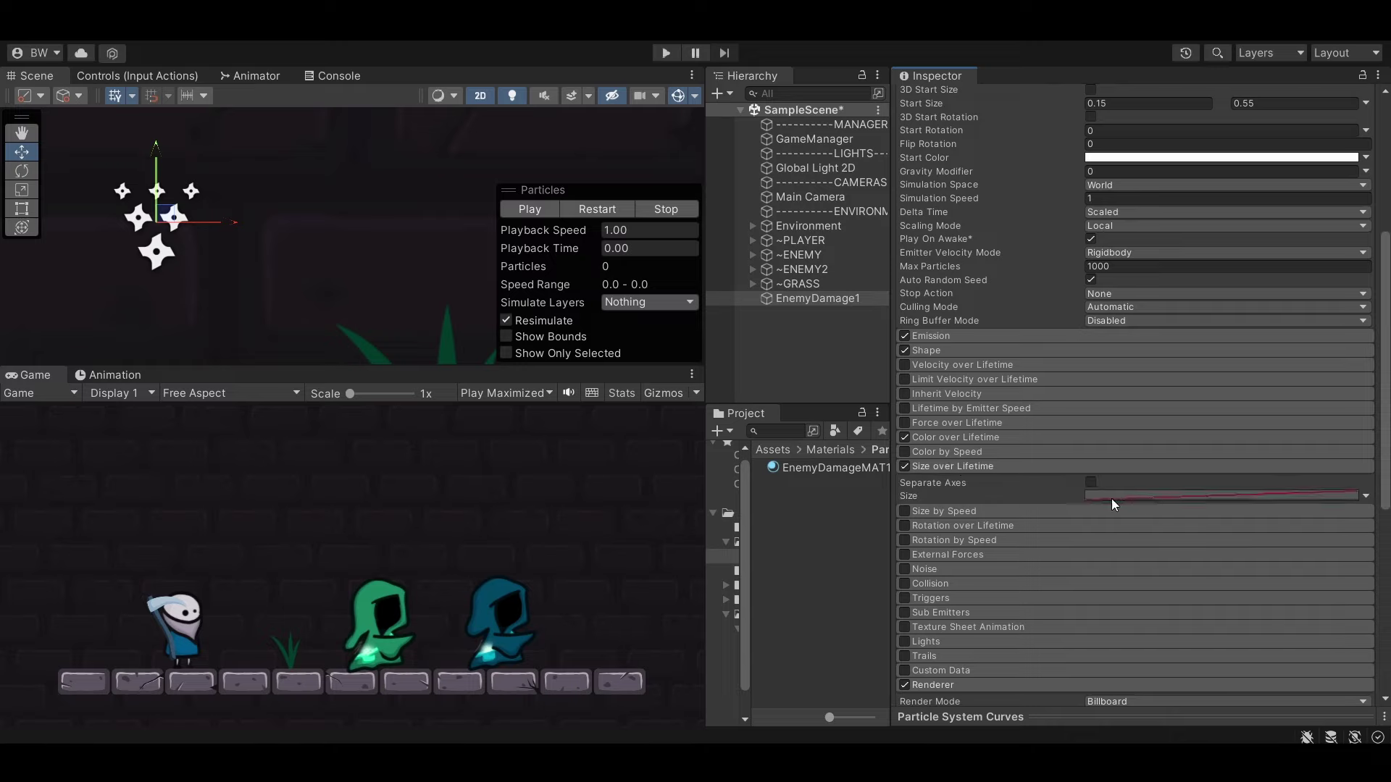
{"action": "left_click_drag", "start_coordinate": [1080, 715], "coordinate": [1080, 565]}
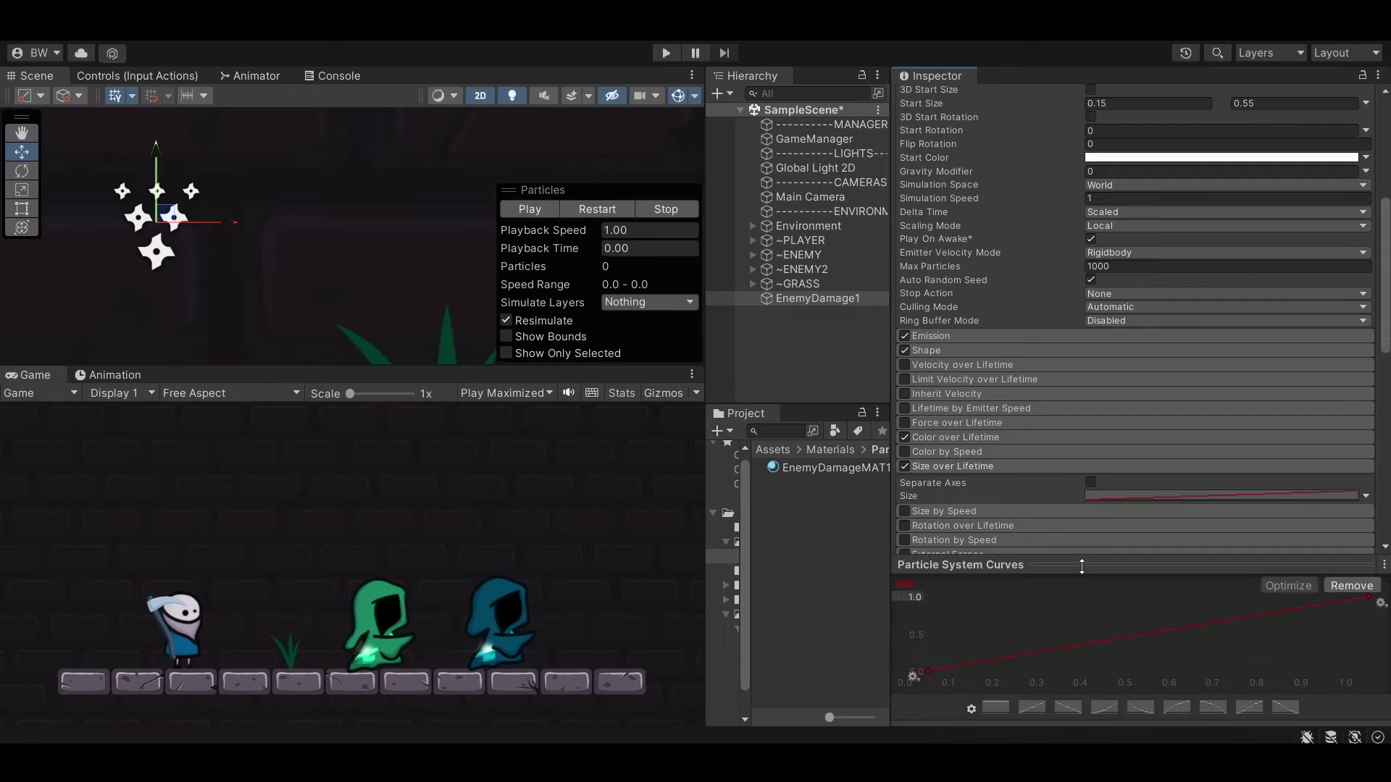
{"action": "left_click", "coordinate": [1180, 708]}
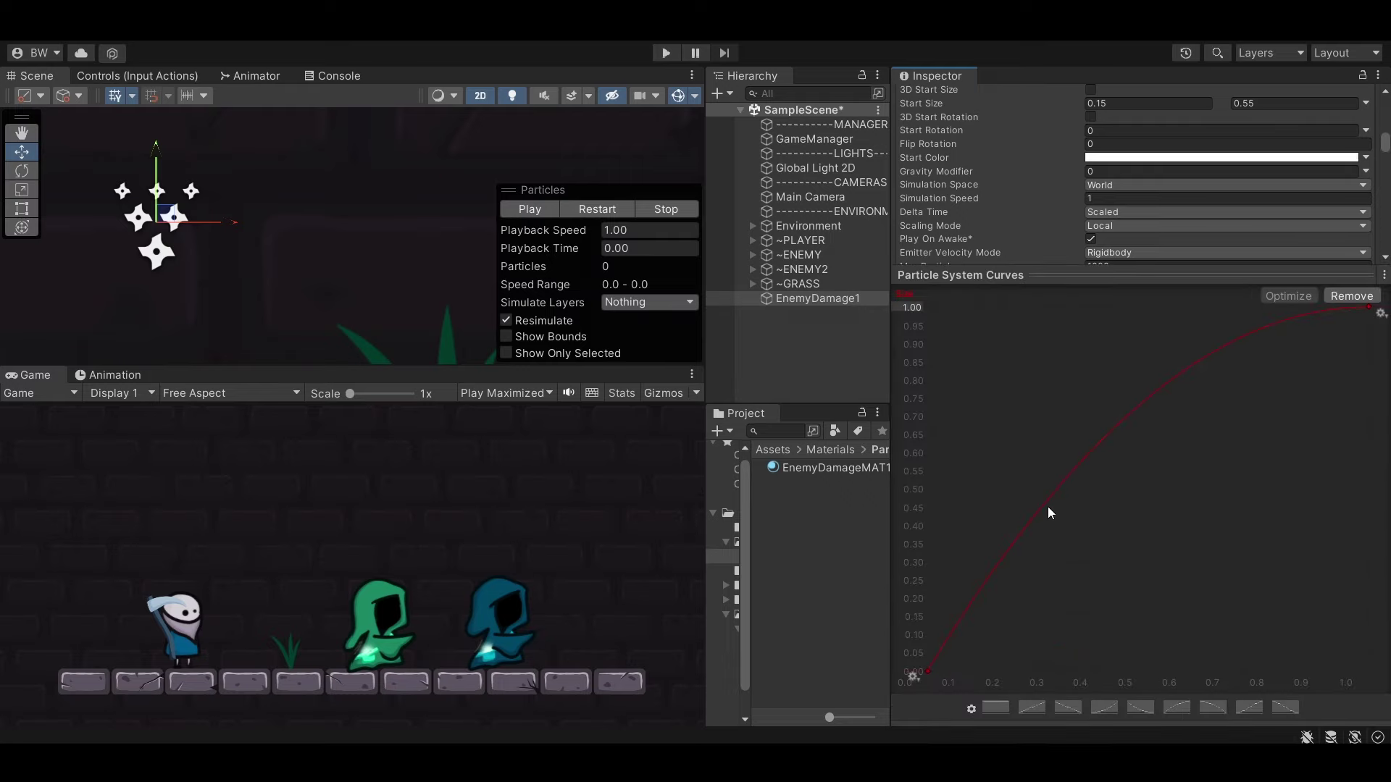
{"action": "double_click", "coordinate": [1048, 507]}
{"action": "left_click_drag", "start_coordinate": [1049, 497], "coordinate": [991, 414]}
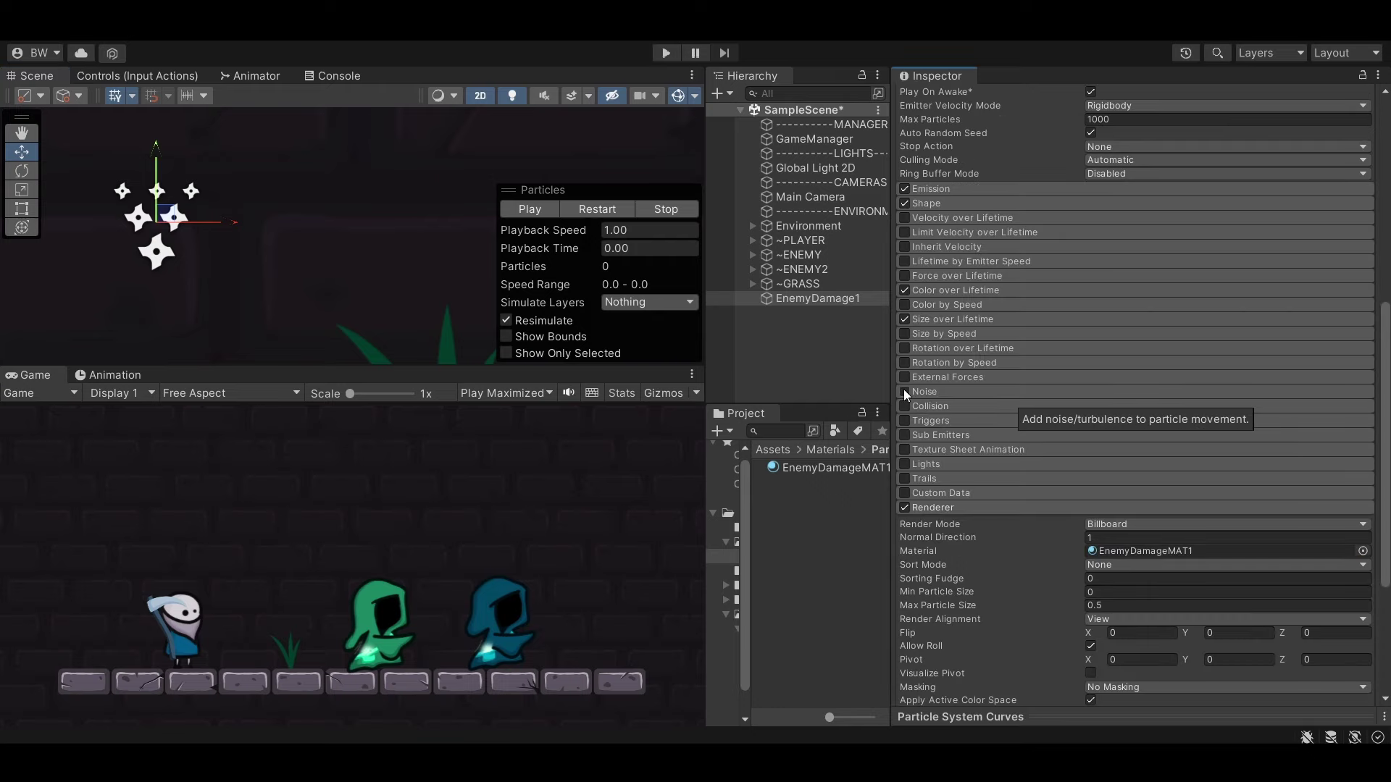
Enable the Noise module, turn on Looping for a continuous preview, and play the burst.
{"action": "left_click", "coordinate": [904, 390]}
{"action": "left_click", "coordinate": [936, 398]}
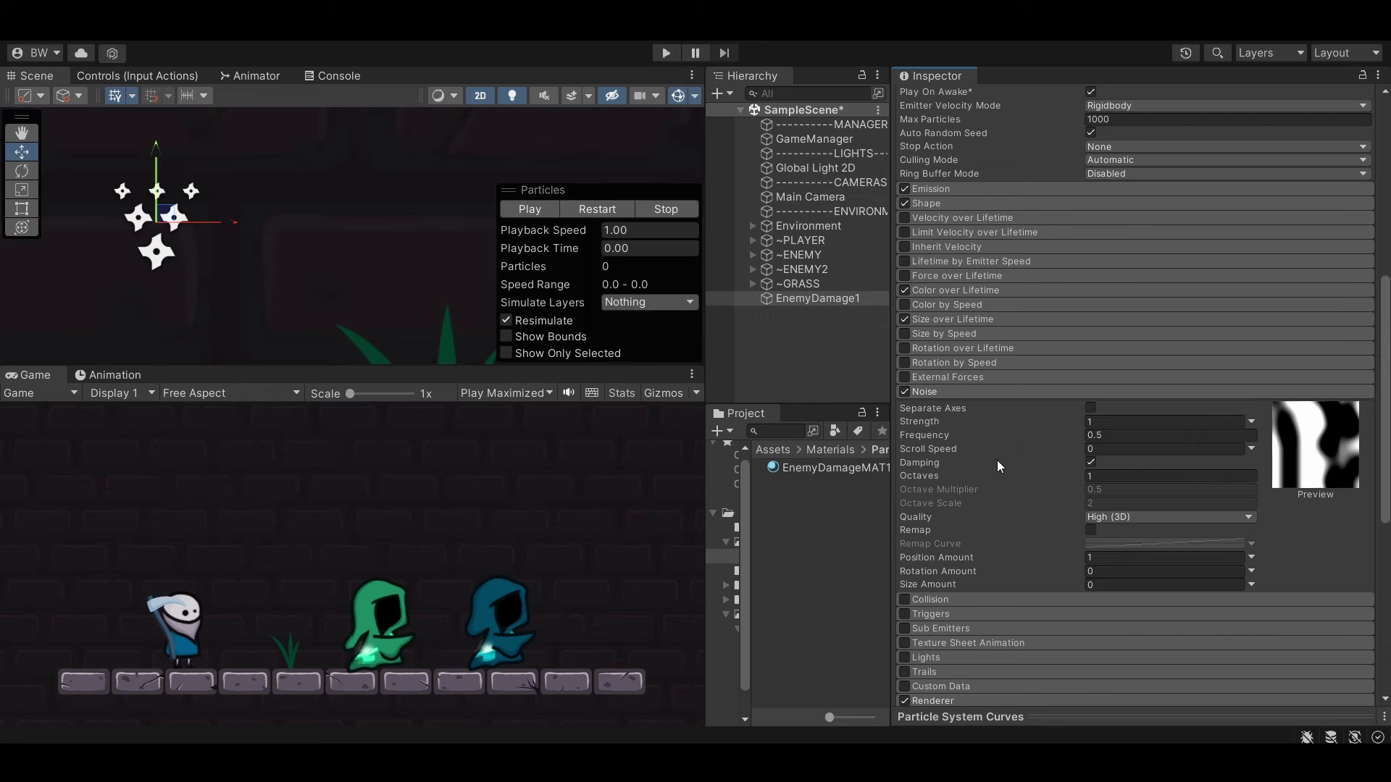
{"action": "scroll", "coordinate": [997, 408], "scroll_direction": "down", "scroll_amount": 2}
{"action": "scroll", "coordinate": [997, 408], "scroll_direction": "up", "scroll_amount": 10}
{"action": "scroll", "coordinate": [997, 409], "scroll_direction": "up", "scroll_amount": 2}
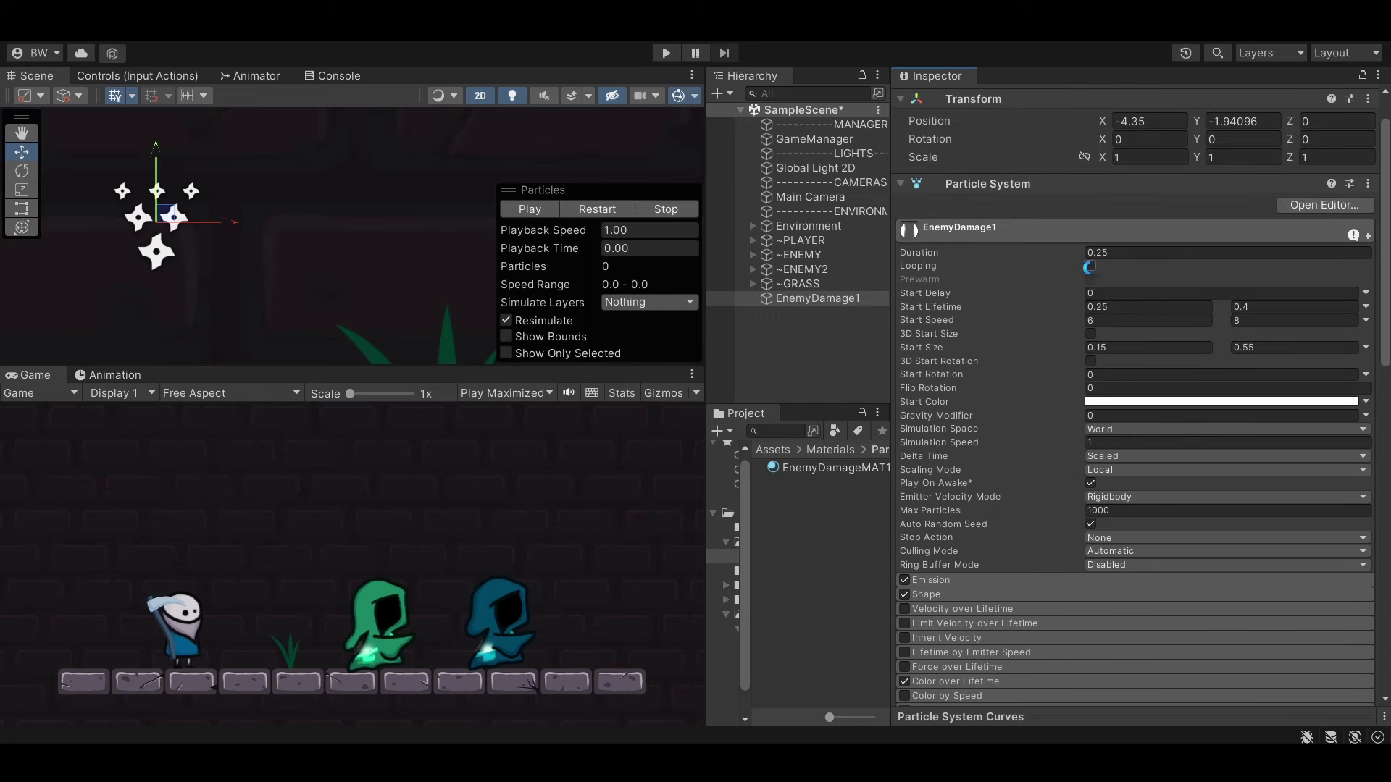
{"action": "left_click", "coordinate": [530, 210]}
{"action": "scroll", "coordinate": [1166, 466], "scroll_direction": "down", "scroll_amount": 15}
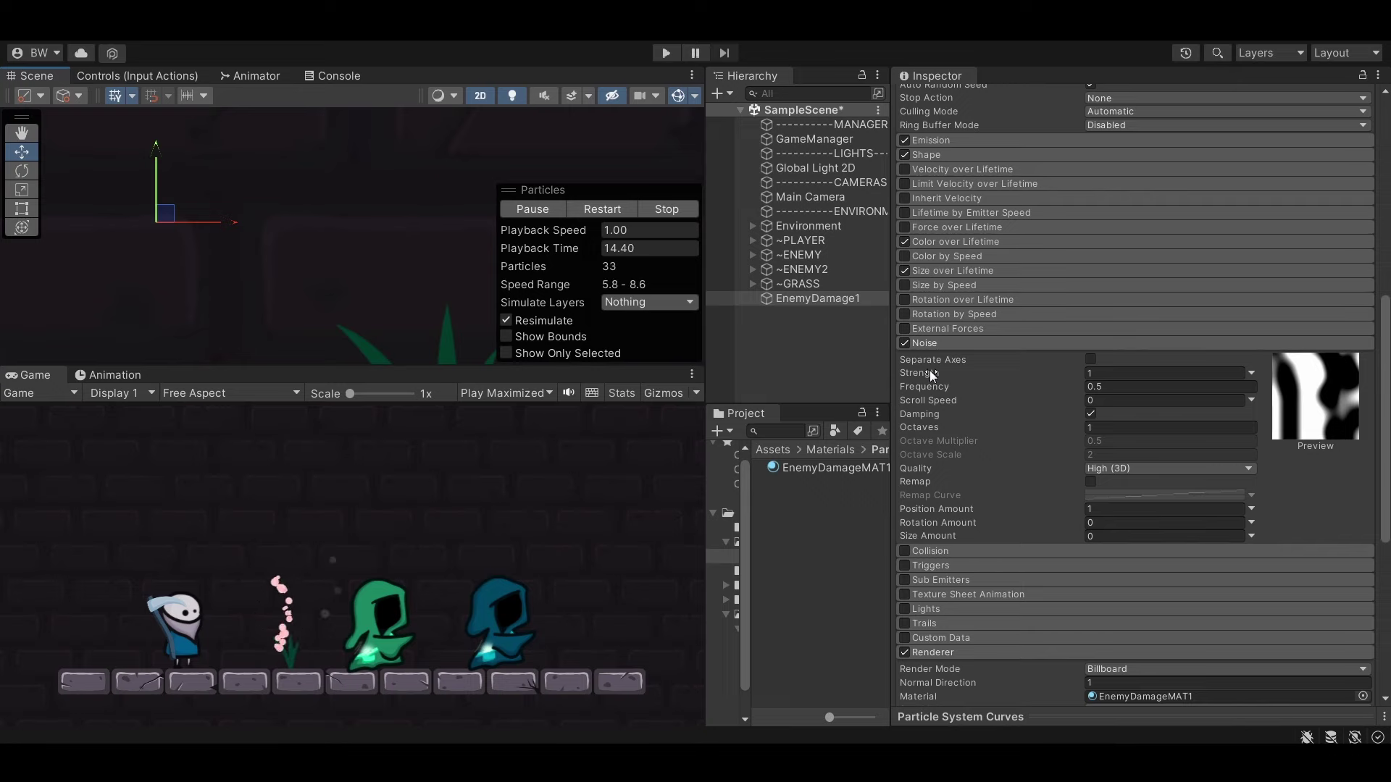
Try Noise with Strength 3.9, Position Amount 0 and a Rotation Amount of 1, and restore Position Amount to 1.
{"action": "mouse_move", "coordinate": [932, 374]}
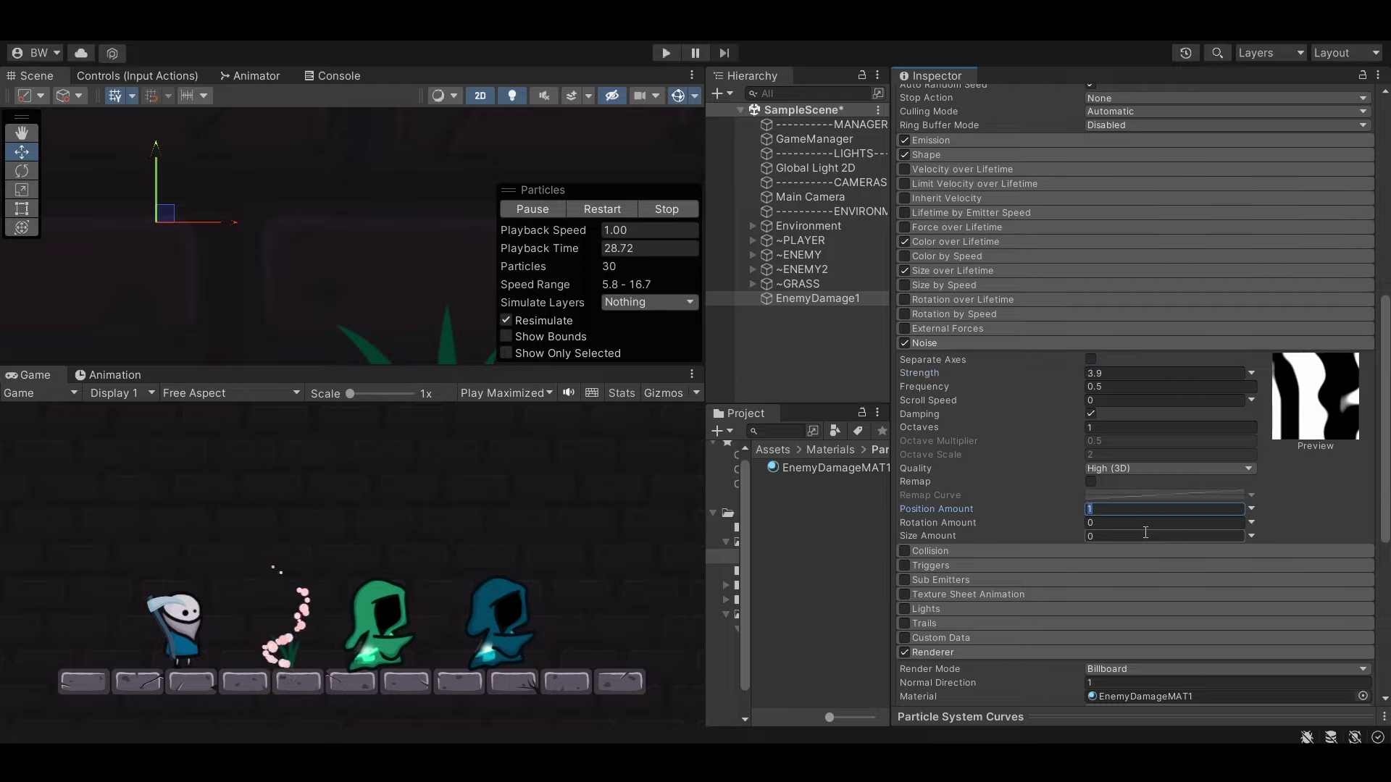
{"action": "type", "text": "0"}
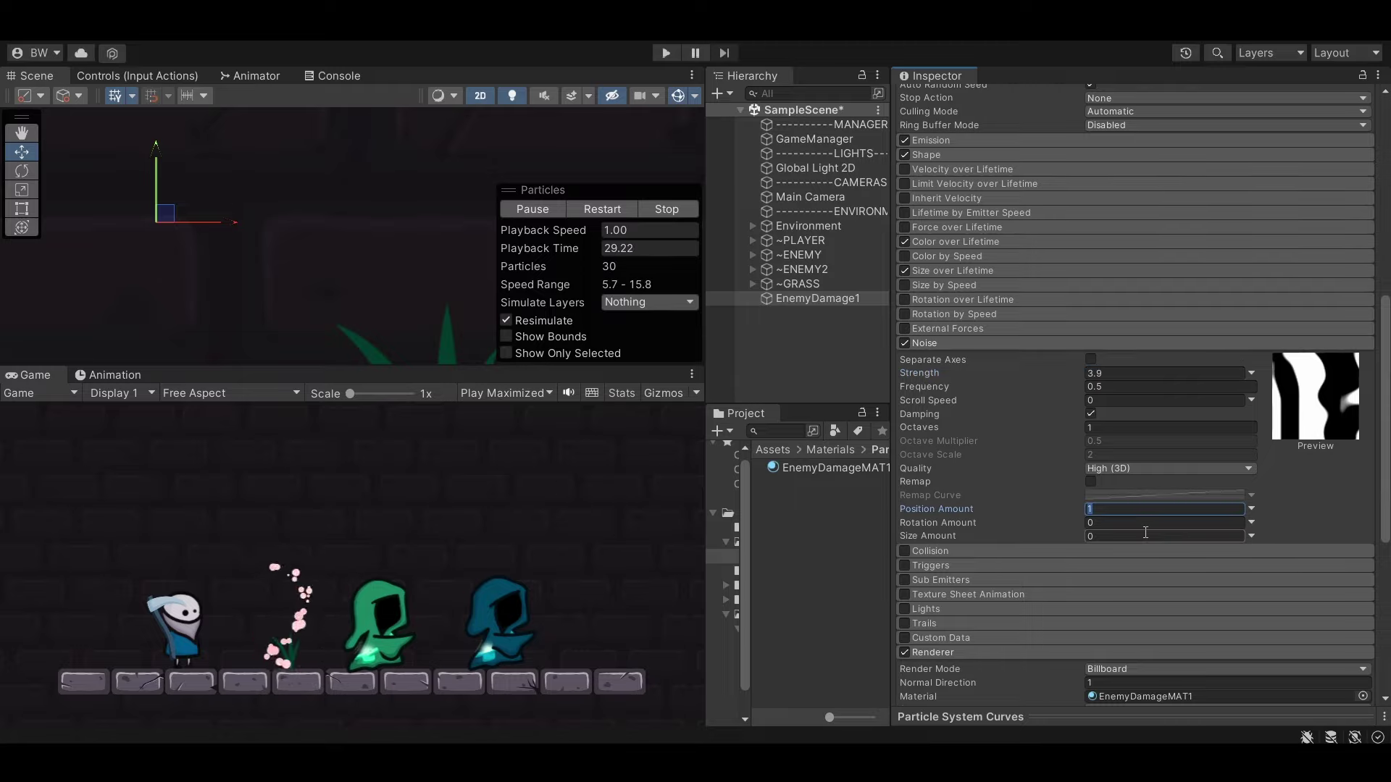
{"action": "key", "text": "Tab"}
{"action": "type", "text": "1"}
{"action": "key", "text": "Tab"}
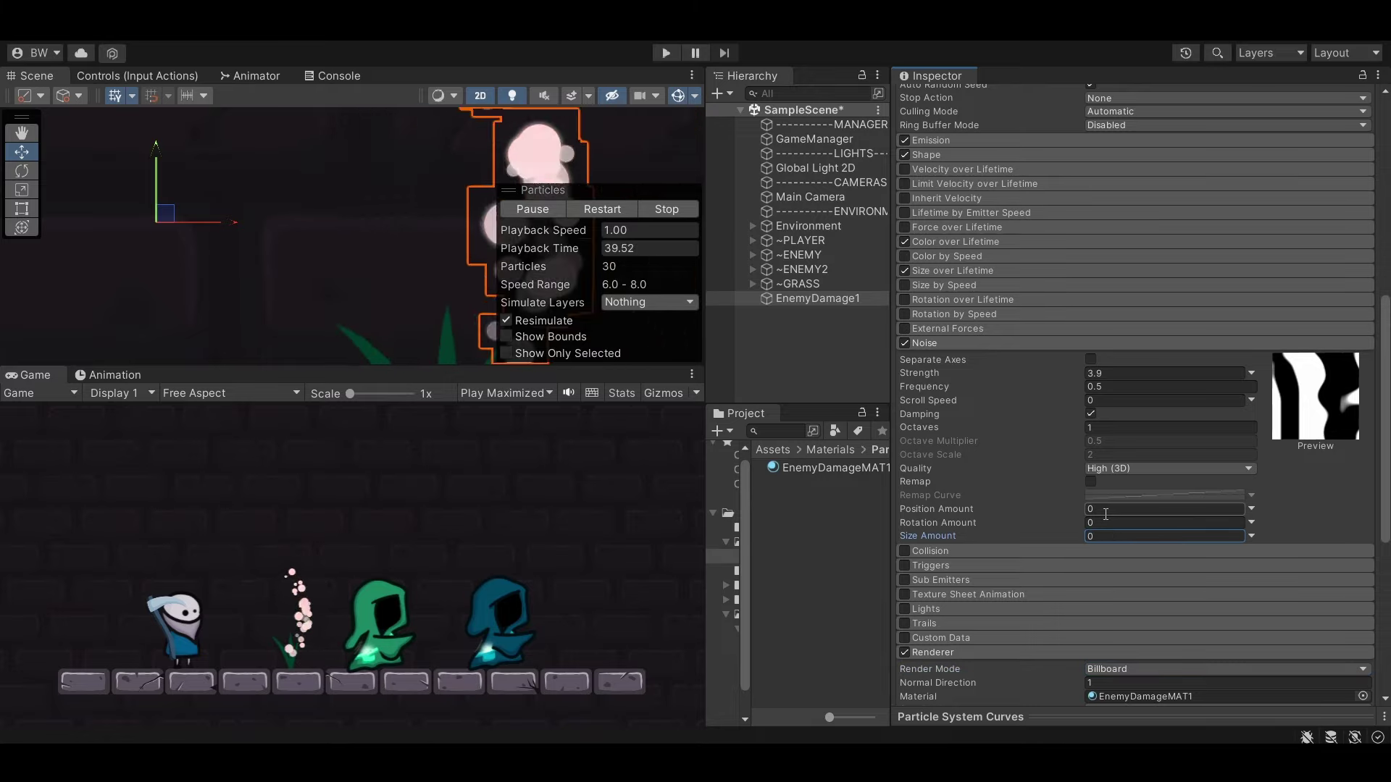
{"action": "left_click", "coordinate": [1106, 511]}
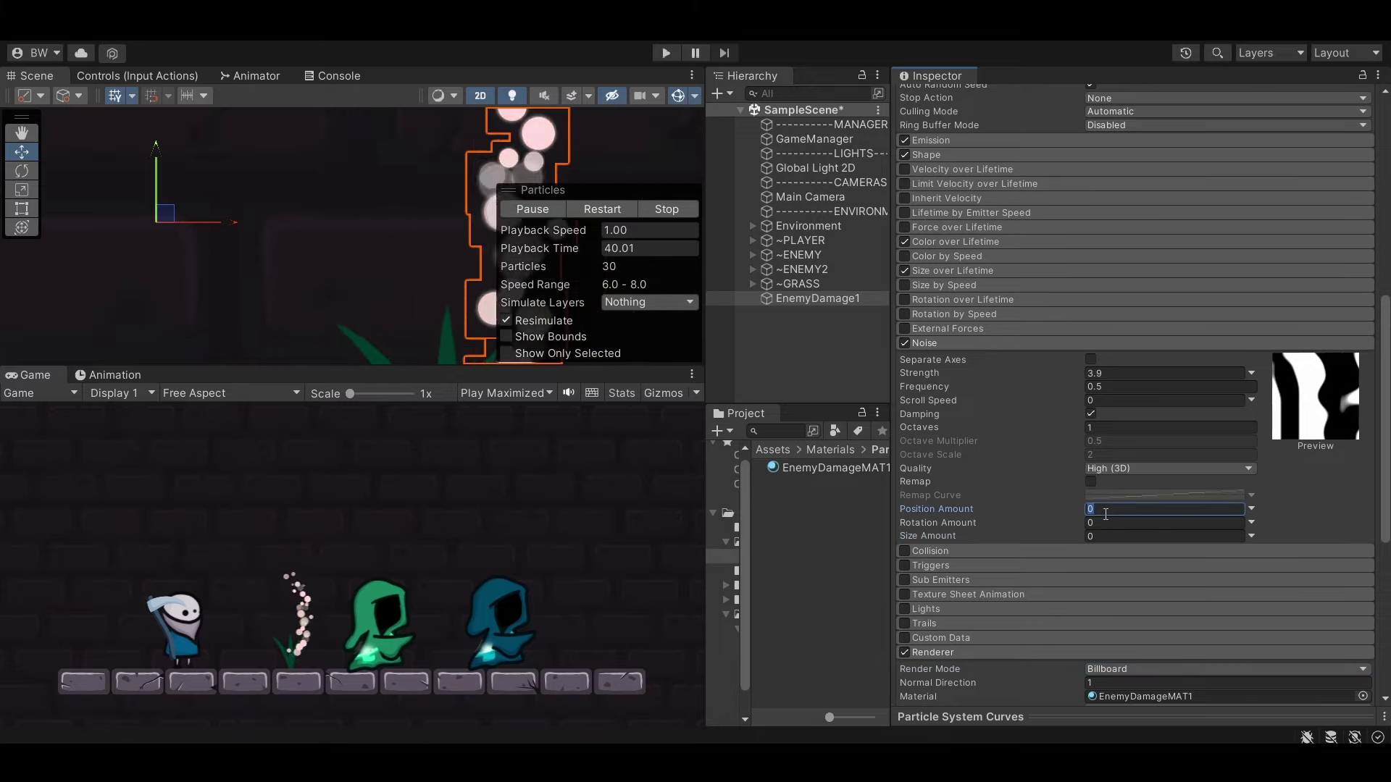
{"action": "type", "text": "1"}
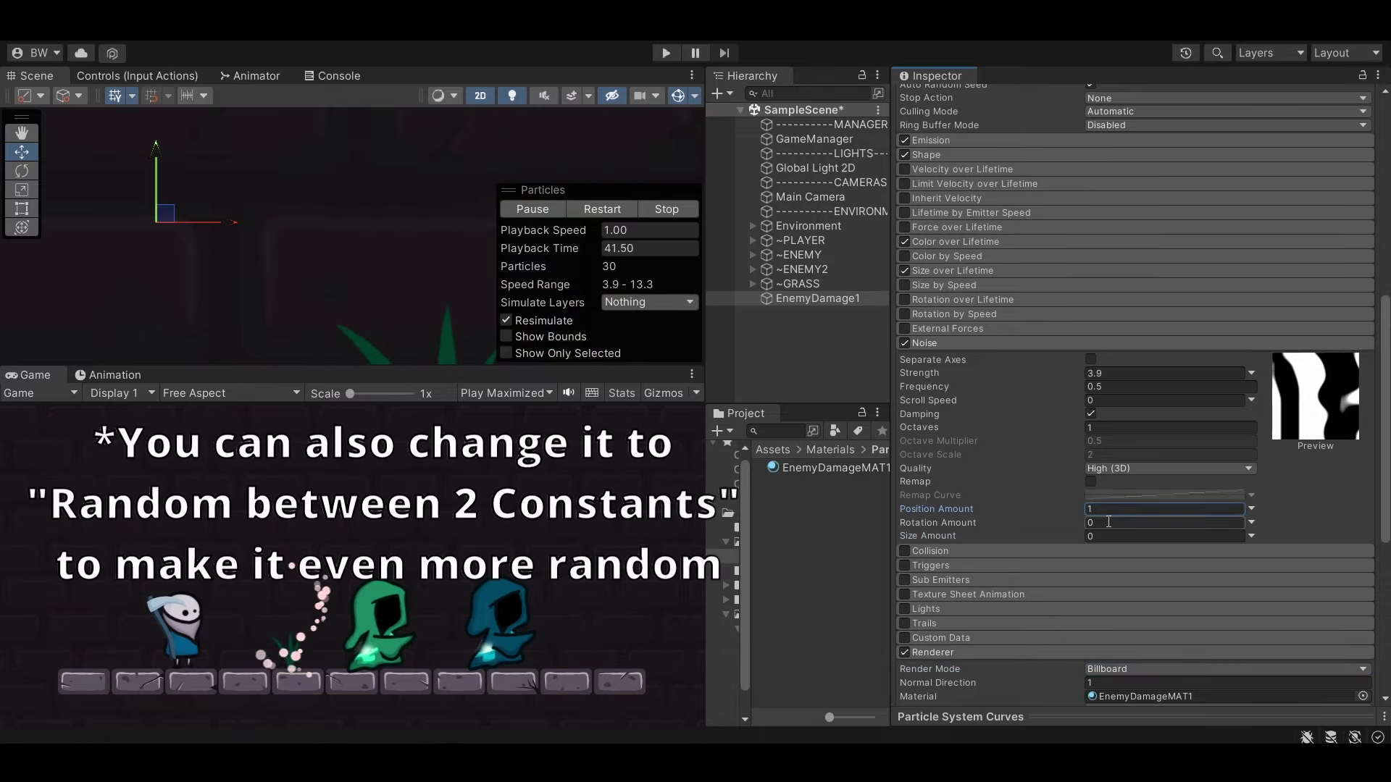
Set the Noise Strength to 1 and Frequency to 1.25, and collapse the Noise module.
{"action": "left_click", "coordinate": [1120, 372]}
{"action": "type", "text": "1"}
{"action": "key", "text": "Tab"}
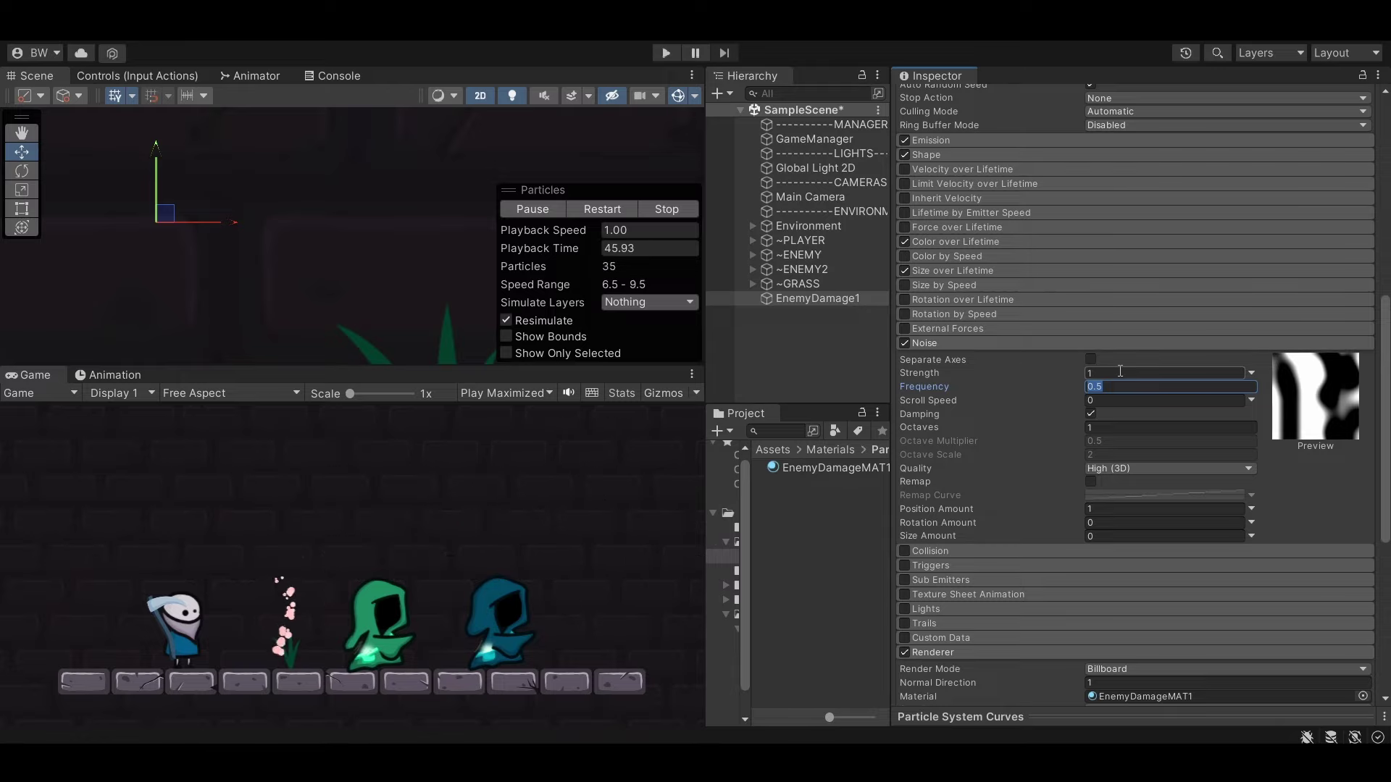
{"action": "type", "text": "1.25"}
{"action": "key", "text": "Tab"}
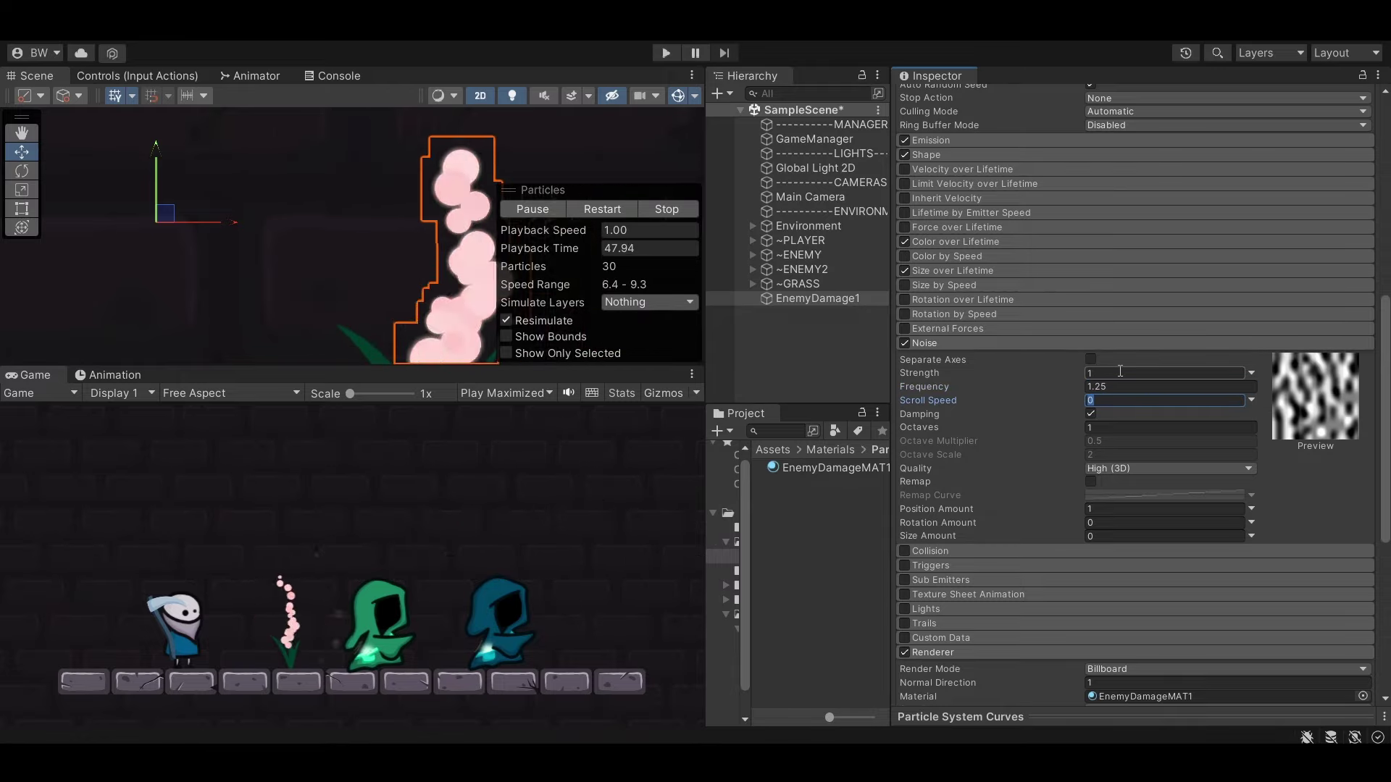
{"action": "left_click", "coordinate": [934, 343]}
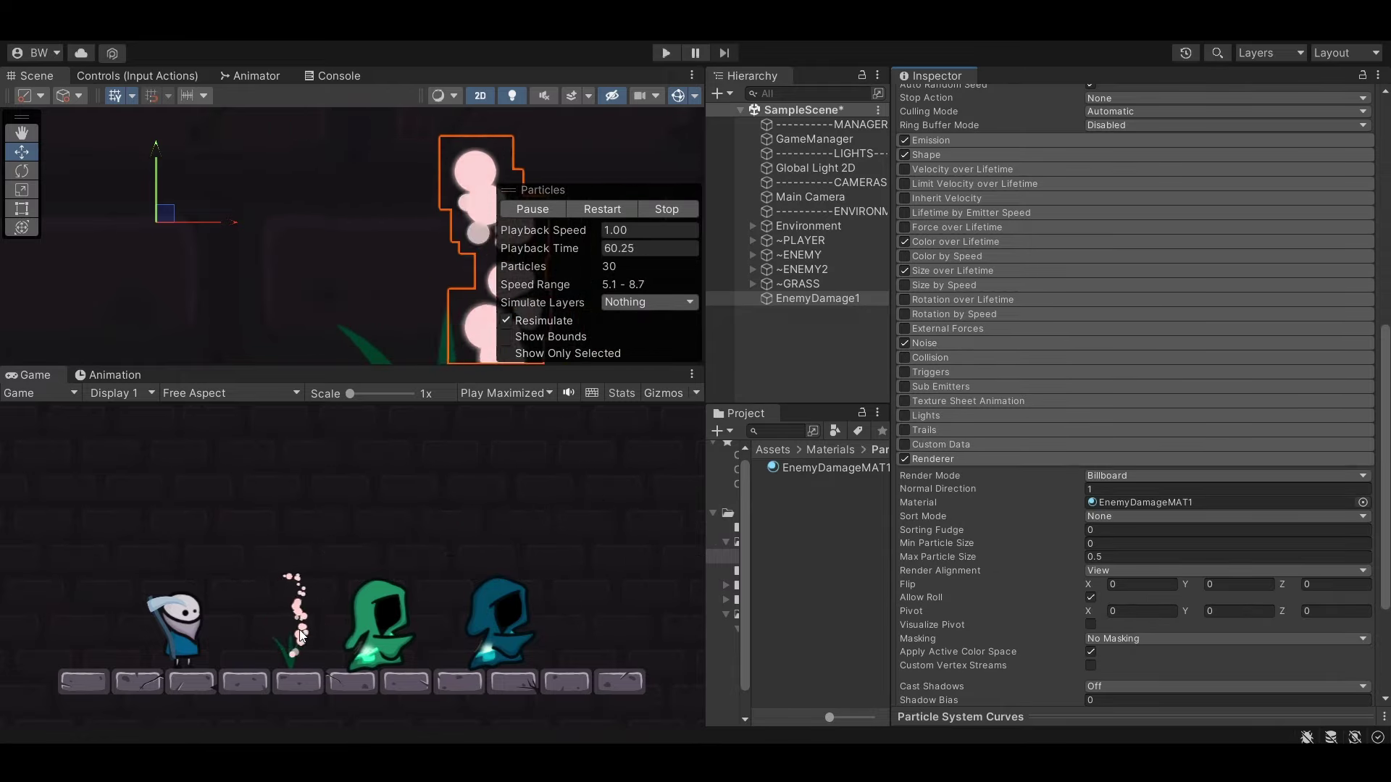
{"action": "scroll", "coordinate": [1105, 323], "scroll_direction": "up", "scroll_amount": 9}
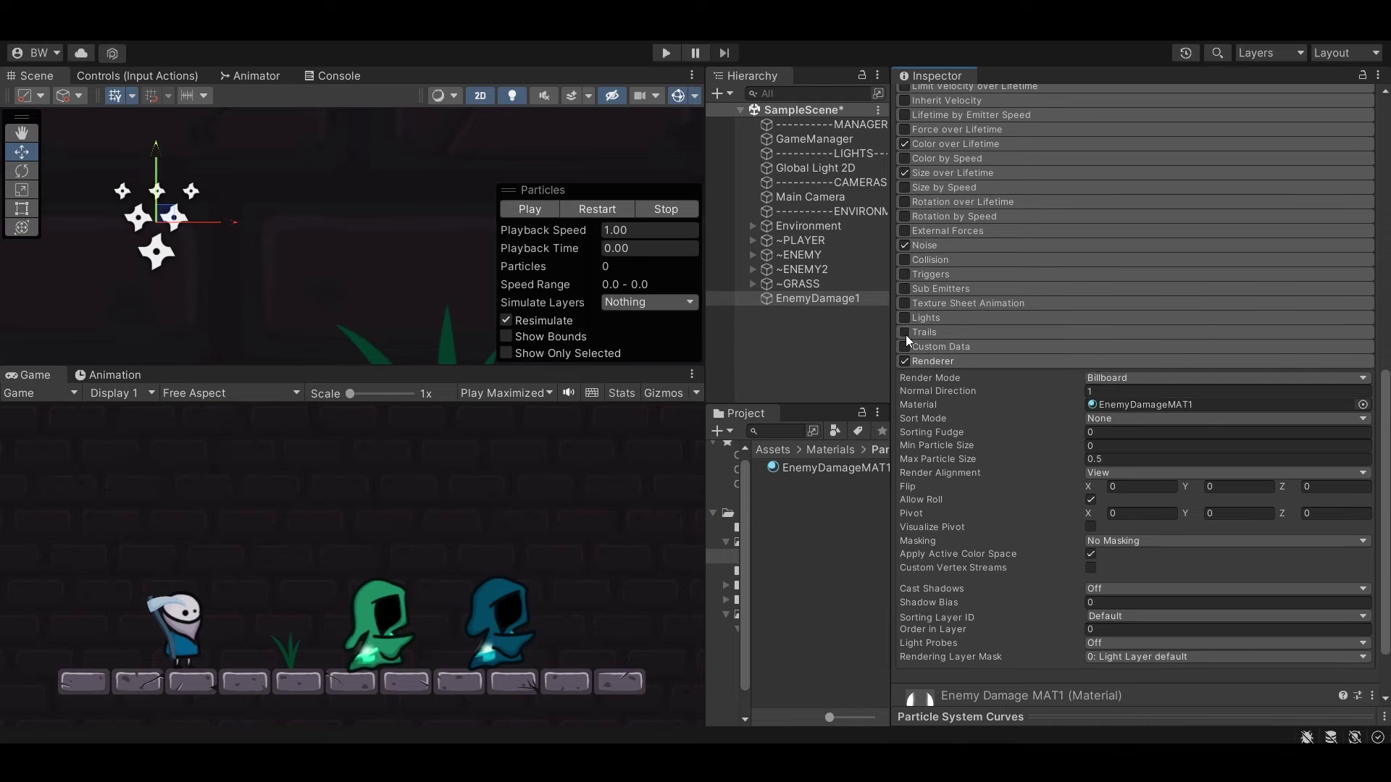
Enable the Trails module, create a material named EnemyDamageTrailMAT1 and assign it as the renderer's Trail Material.
{"action": "left_click", "coordinate": [905, 332]}
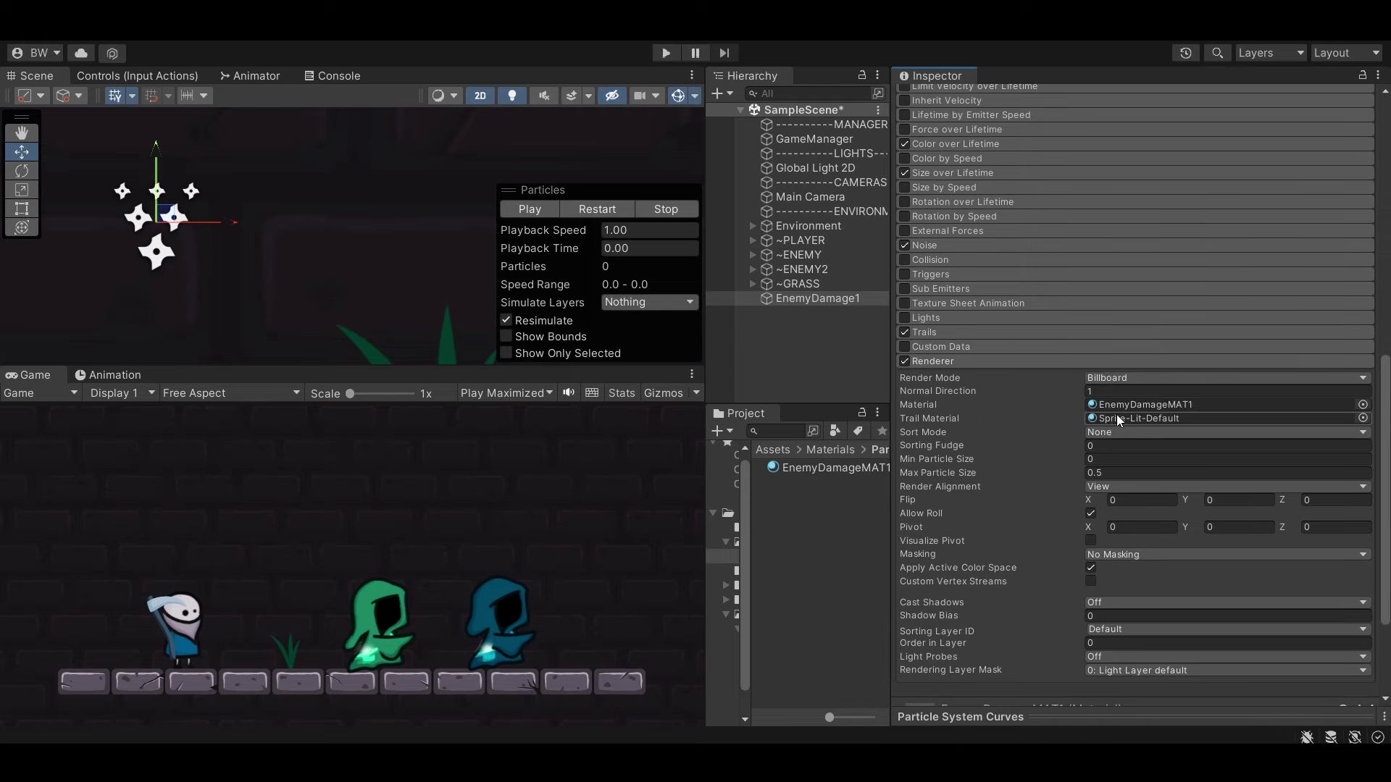
{"action": "left_click", "coordinate": [855, 471]}
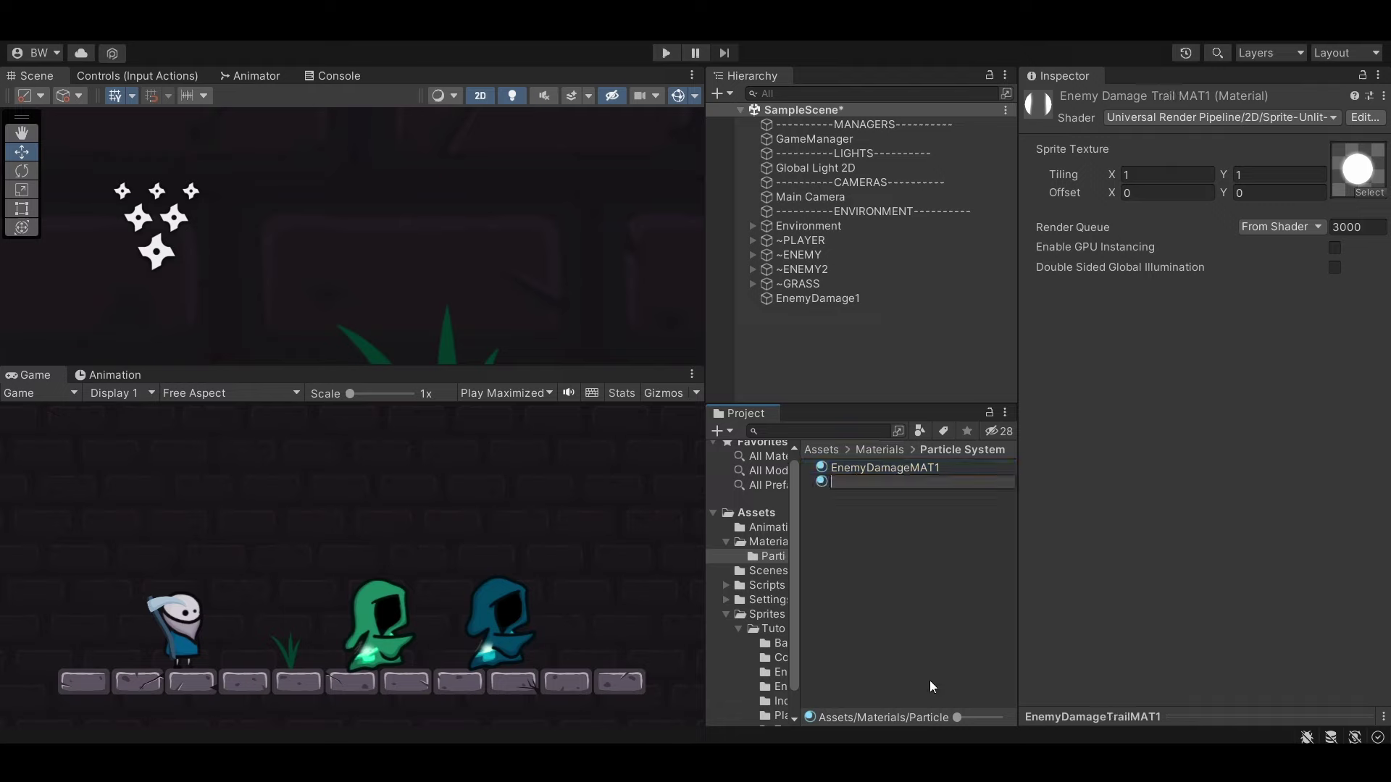
{"action": "type", "text": "EnemyDamageTrailMAT1"}
{"action": "key", "text": "Return"}
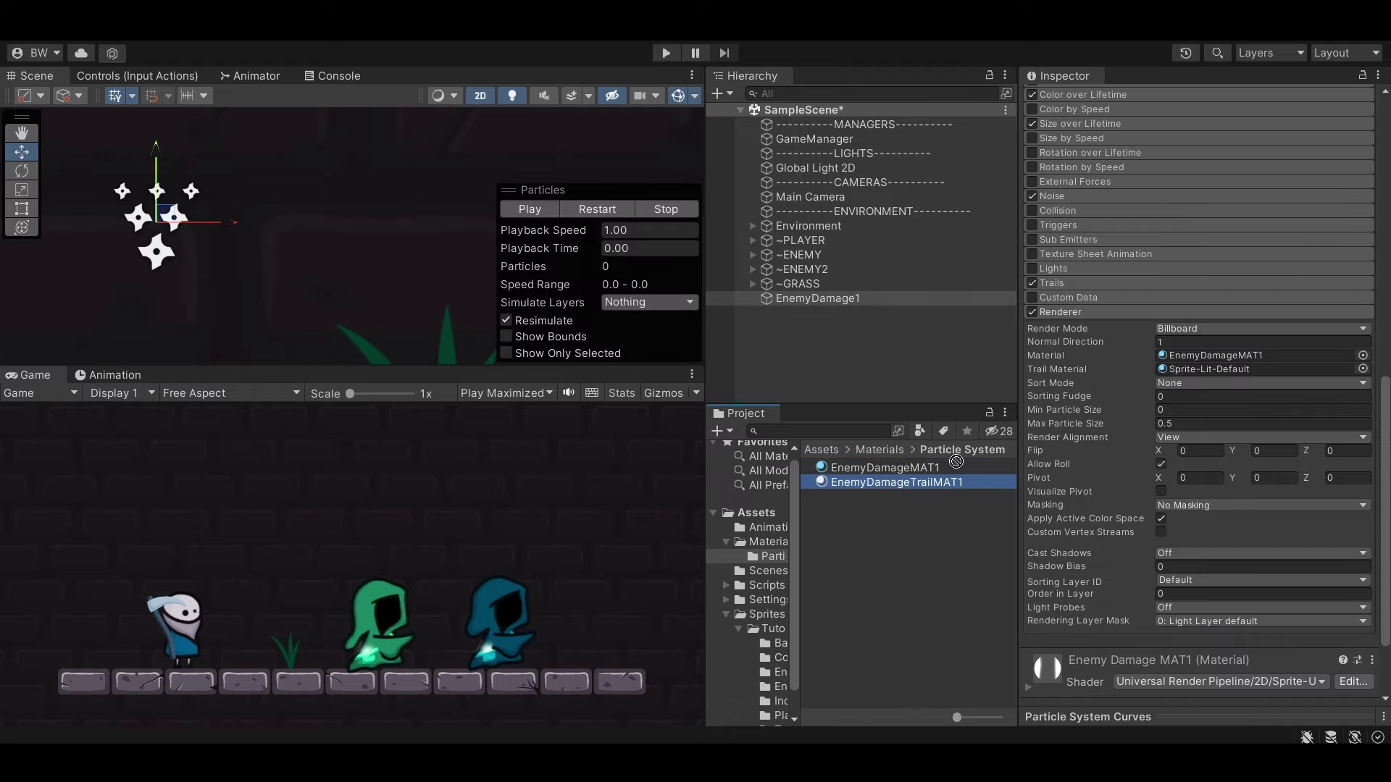
{"action": "left_click_drag", "start_coordinate": [956, 461], "coordinate": [1191, 368]}
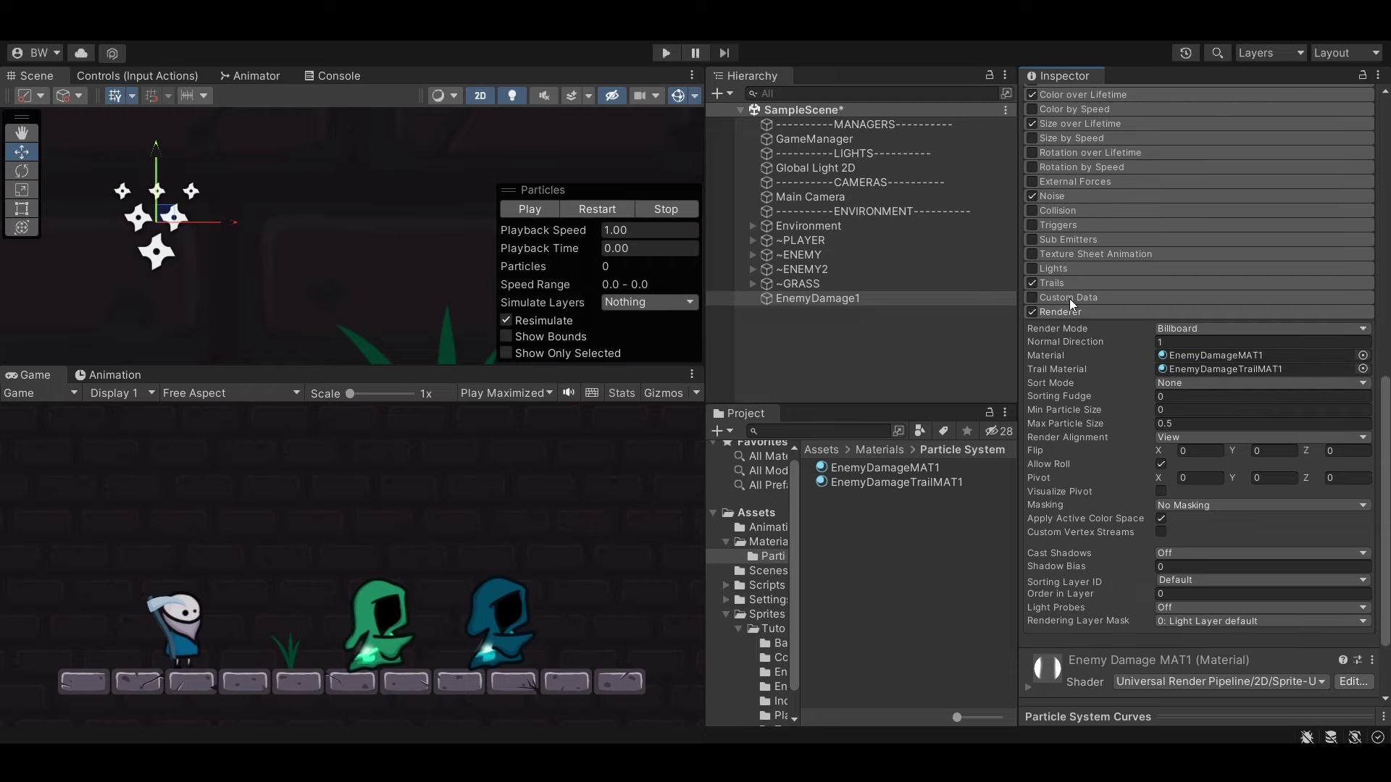
Preview the burst with default trails, and set the trails' Ratio and Lifetime to 0.5.
{"action": "left_click", "coordinate": [1063, 282]}
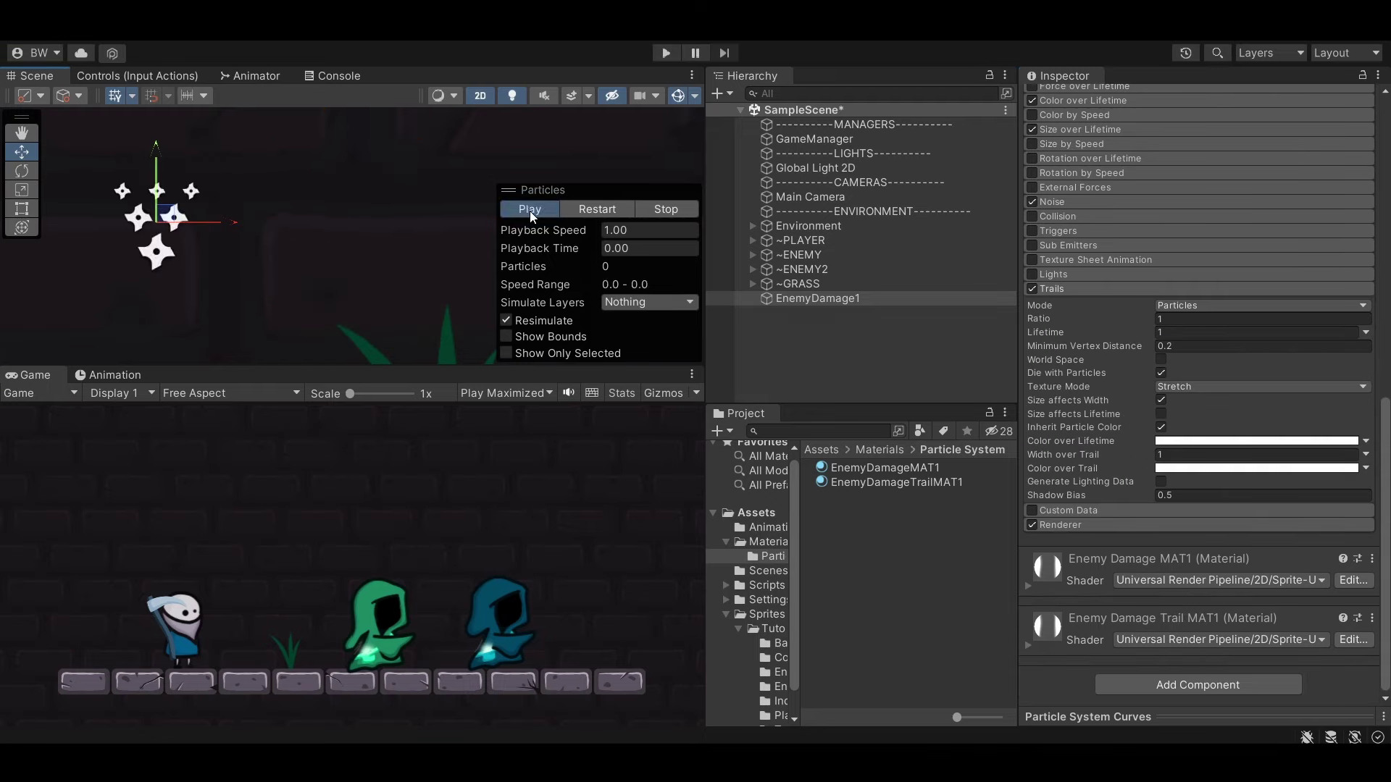
{"action": "left_click", "coordinate": [524, 211]}
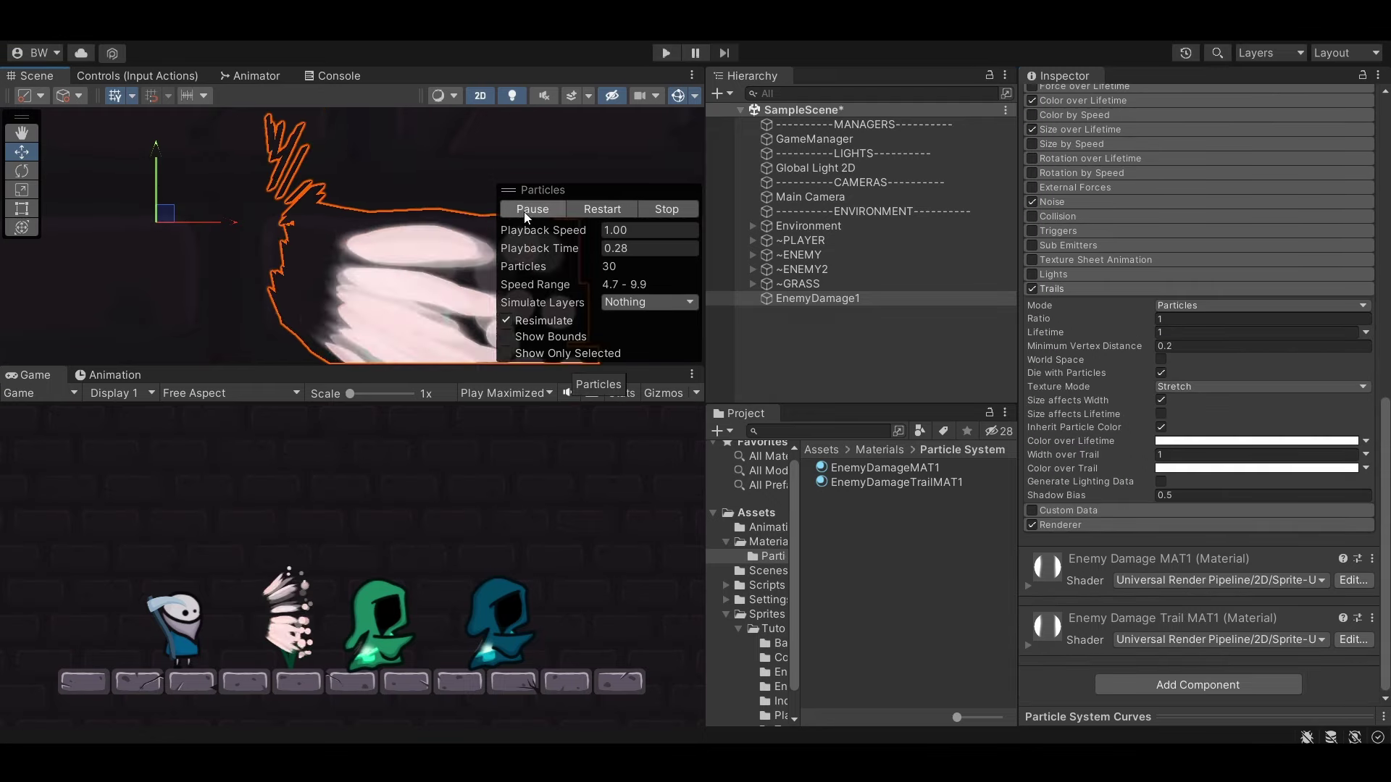
{"action": "left_click", "coordinate": [667, 208]}
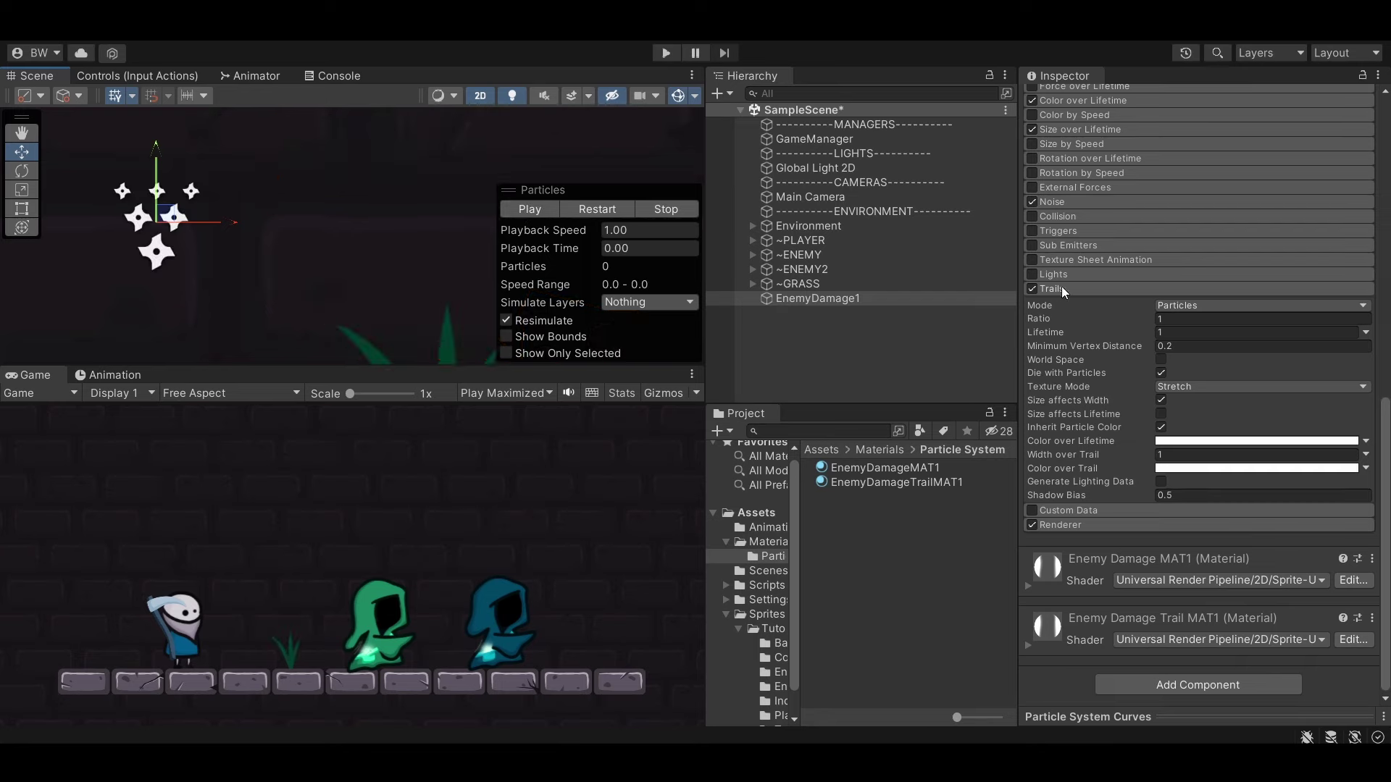
{"action": "left_click", "coordinate": [1195, 319]}
{"action": "type", "text": "0.5"}
{"action": "key", "text": "Return"}
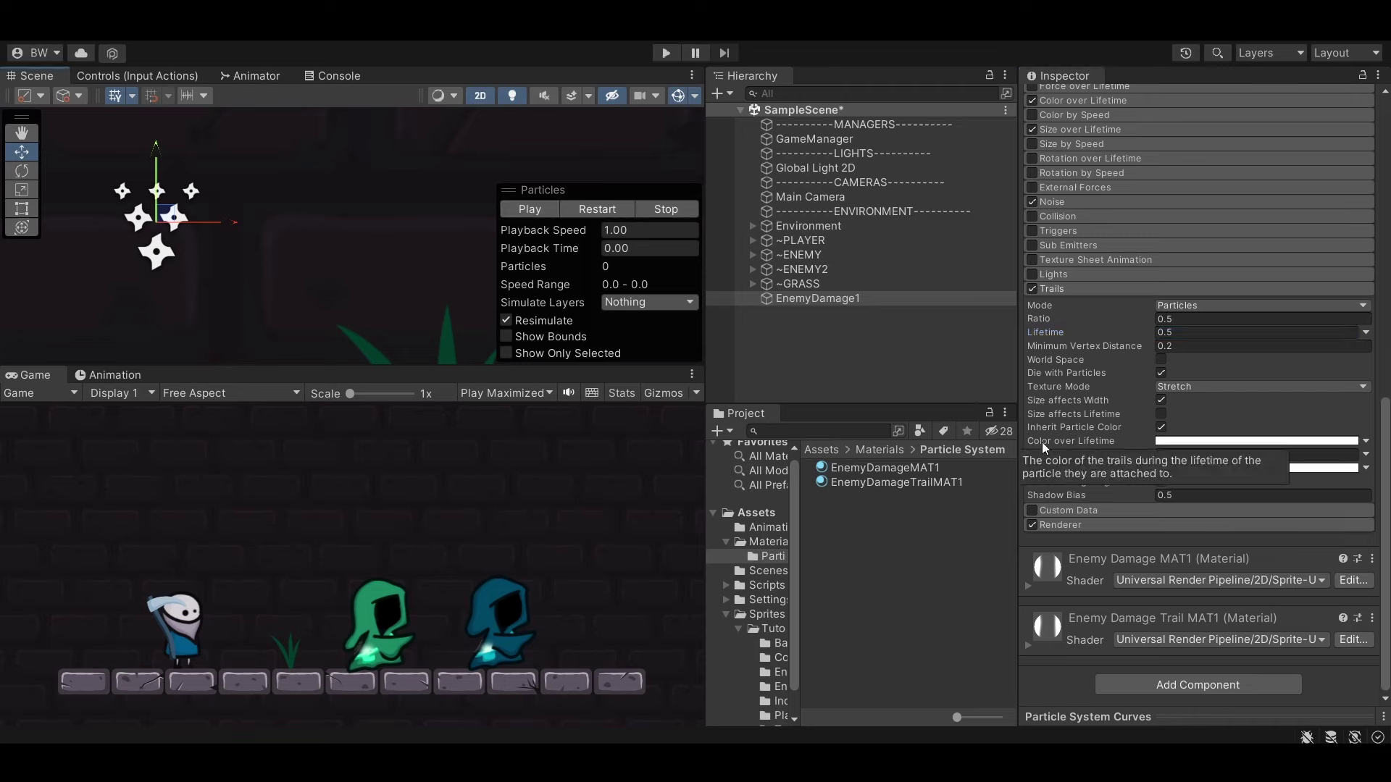
Give the trails' Color over Lifetime a gradient from pink FF8F8F to white, with an added late opaque key and a transparent end.
{"action": "left_click", "coordinate": [1171, 441]}
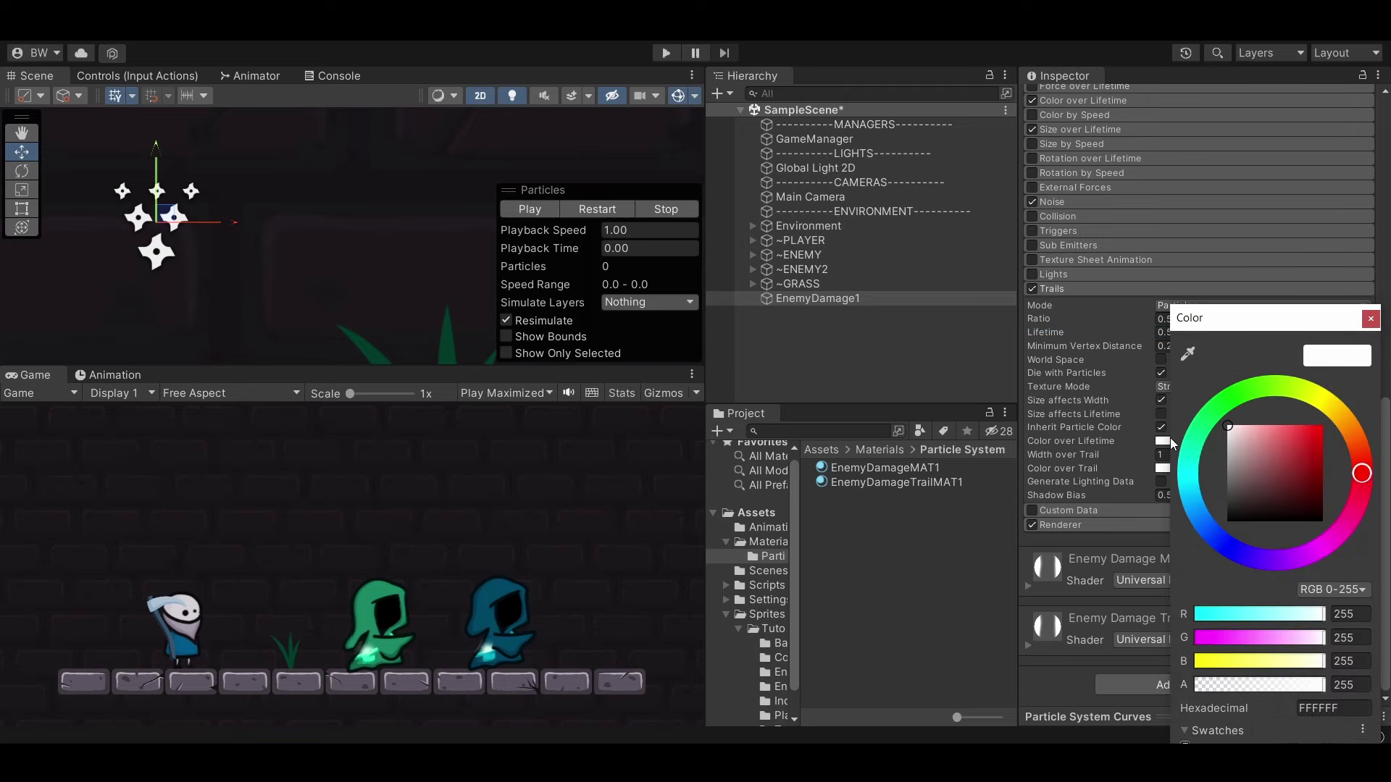
{"action": "key", "text": "Escape"}
{"action": "left_click", "coordinate": [1366, 441]}
{"action": "left_click", "coordinate": [1240, 468]}
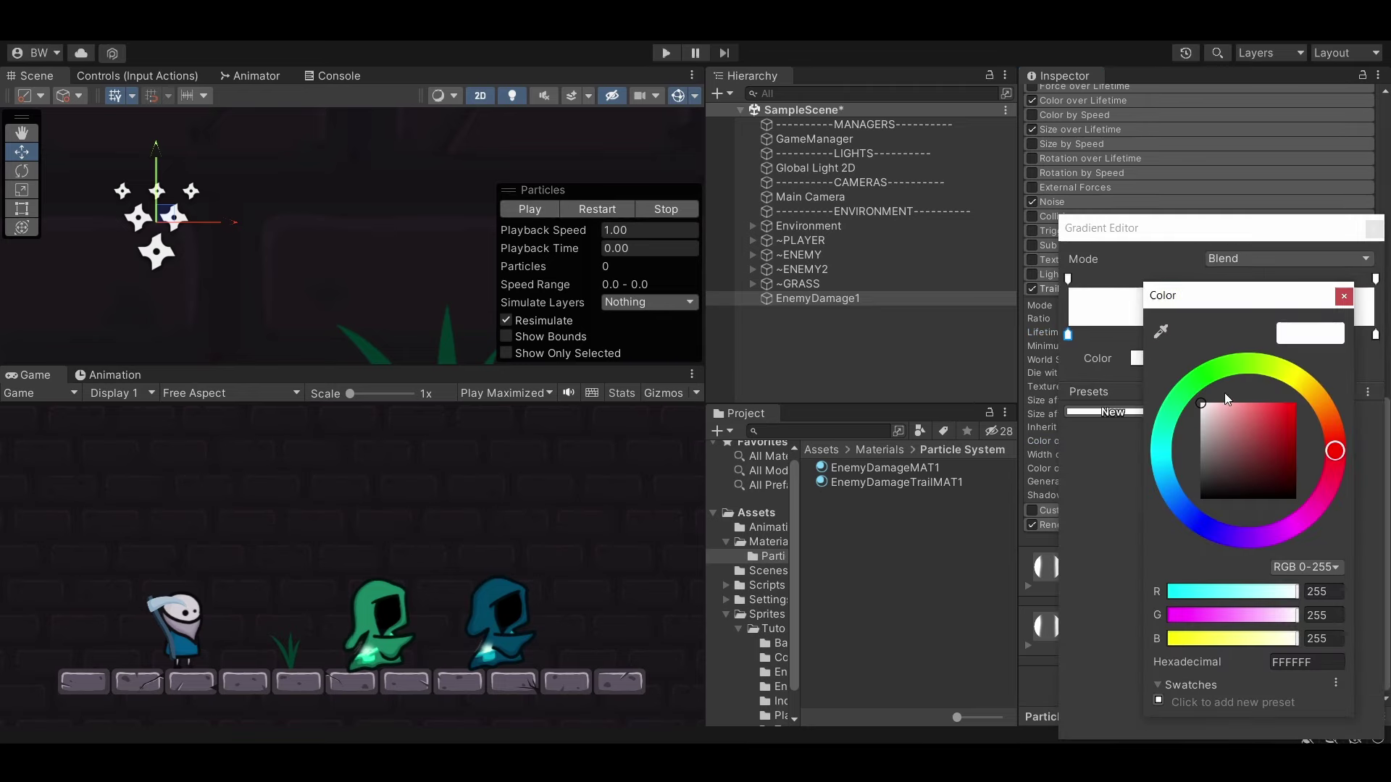
{"action": "left_click", "coordinate": [1227, 403]}
{"action": "left_click", "coordinate": [1242, 397]}
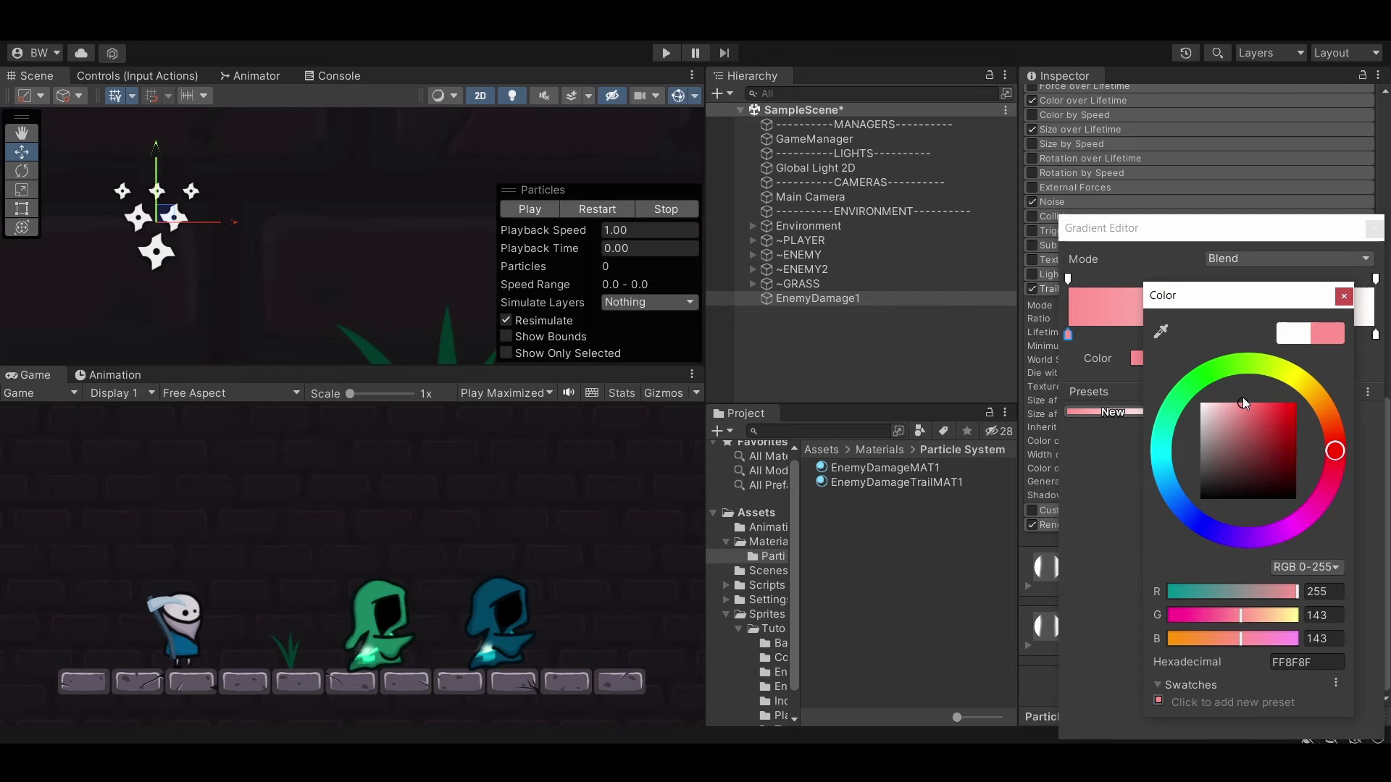
{"action": "left_click", "coordinate": [1285, 278]}
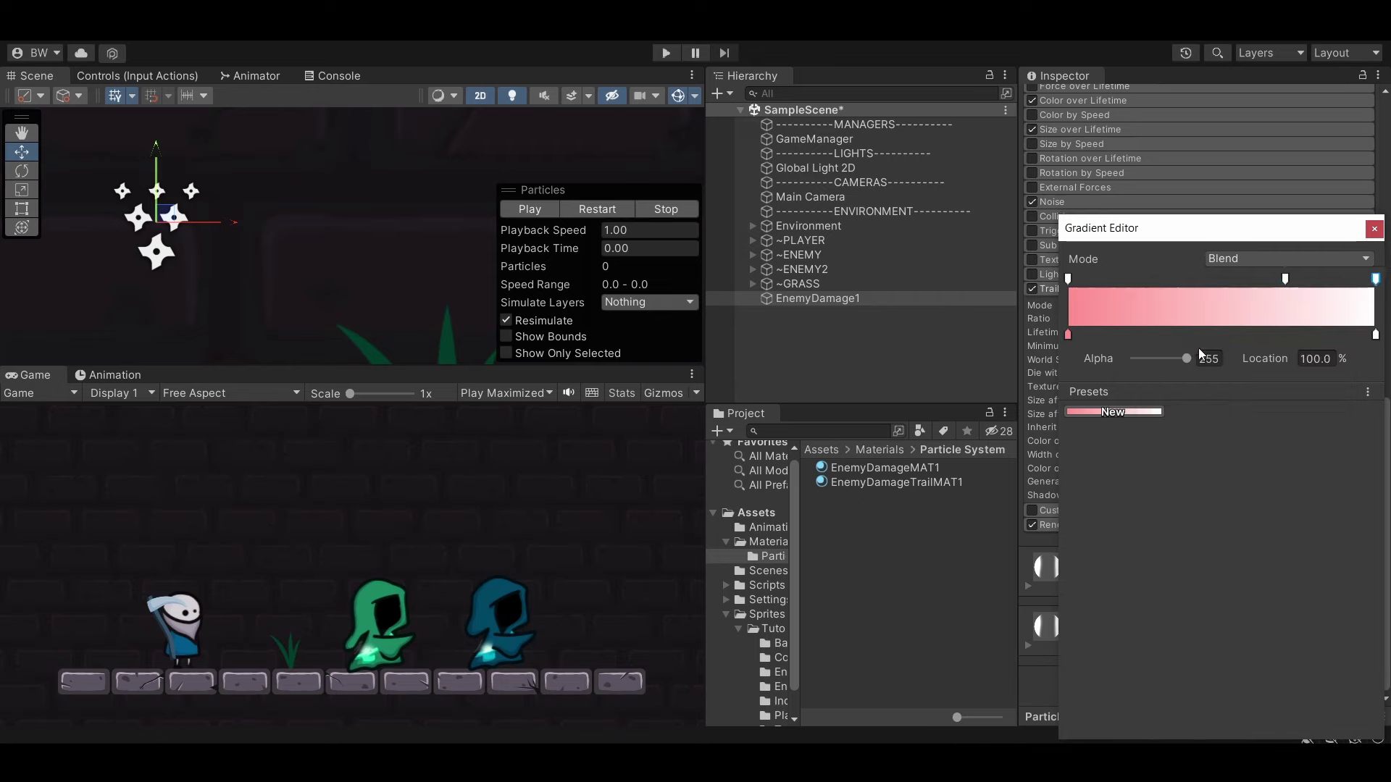
{"action": "left_click_drag", "start_coordinate": [1185, 357], "coordinate": [1127, 359]}
{"action": "left_click", "coordinate": [1053, 451]}
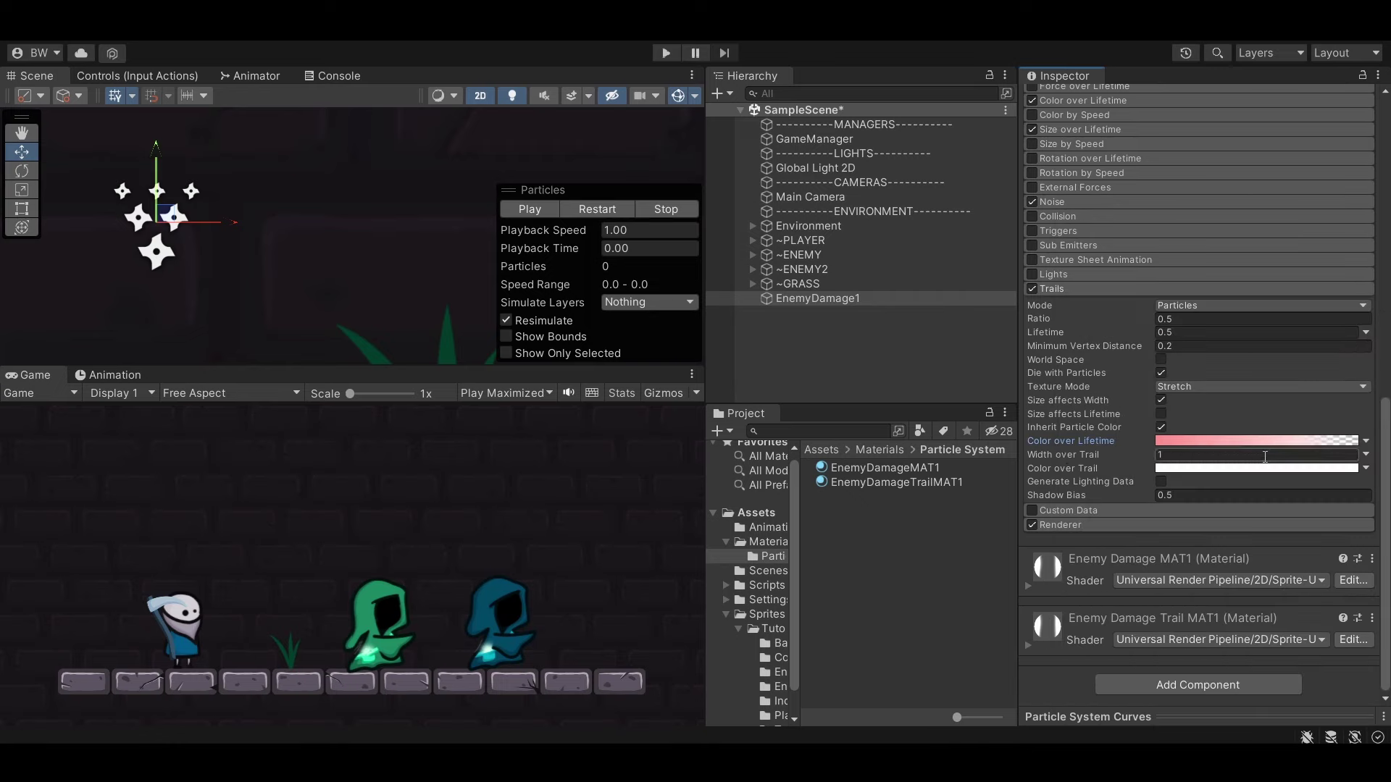
Set the trails' Width over Trail to a random value between 0.75 and 1.25, and preview the burst.
{"action": "left_click", "coordinate": [1365, 454]}
{"action": "left_click", "coordinate": [1202, 501]}
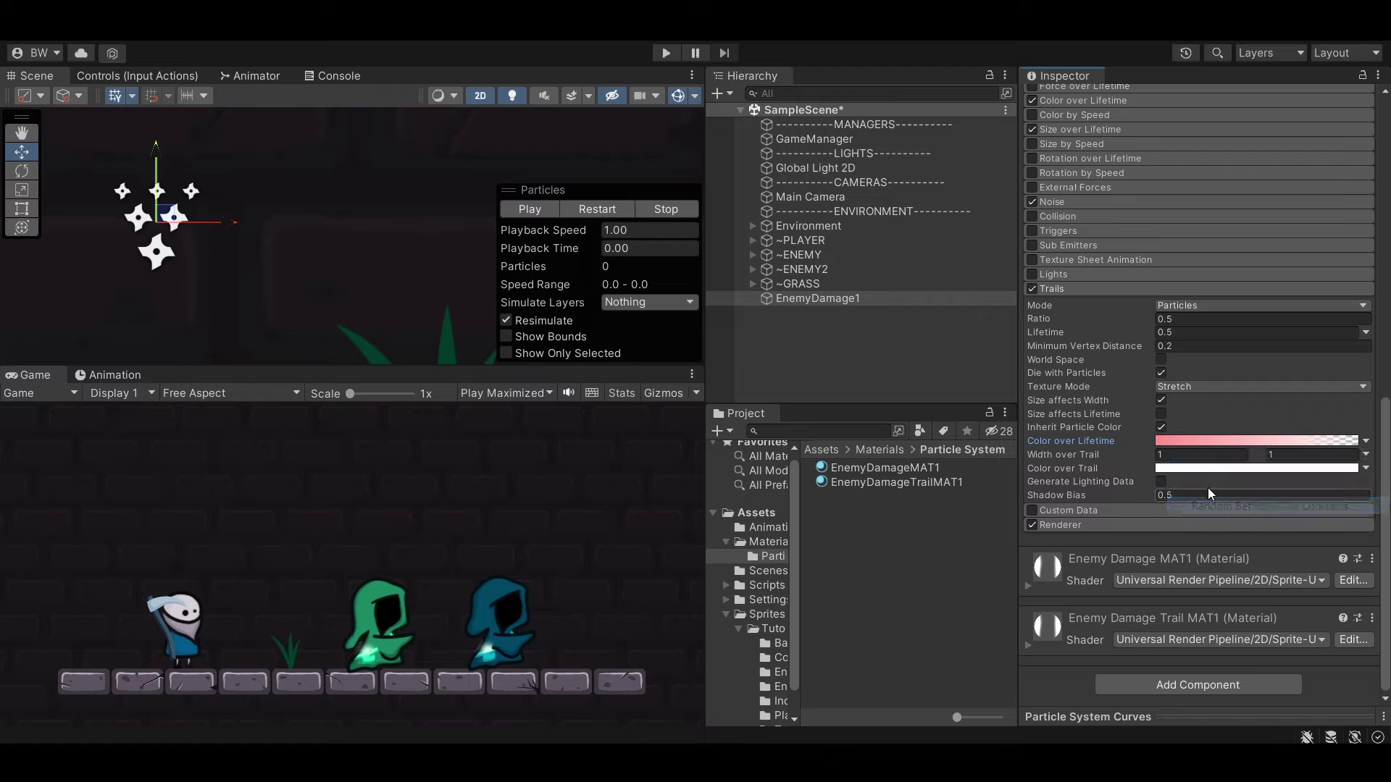
{"action": "key", "text": "Tab"}
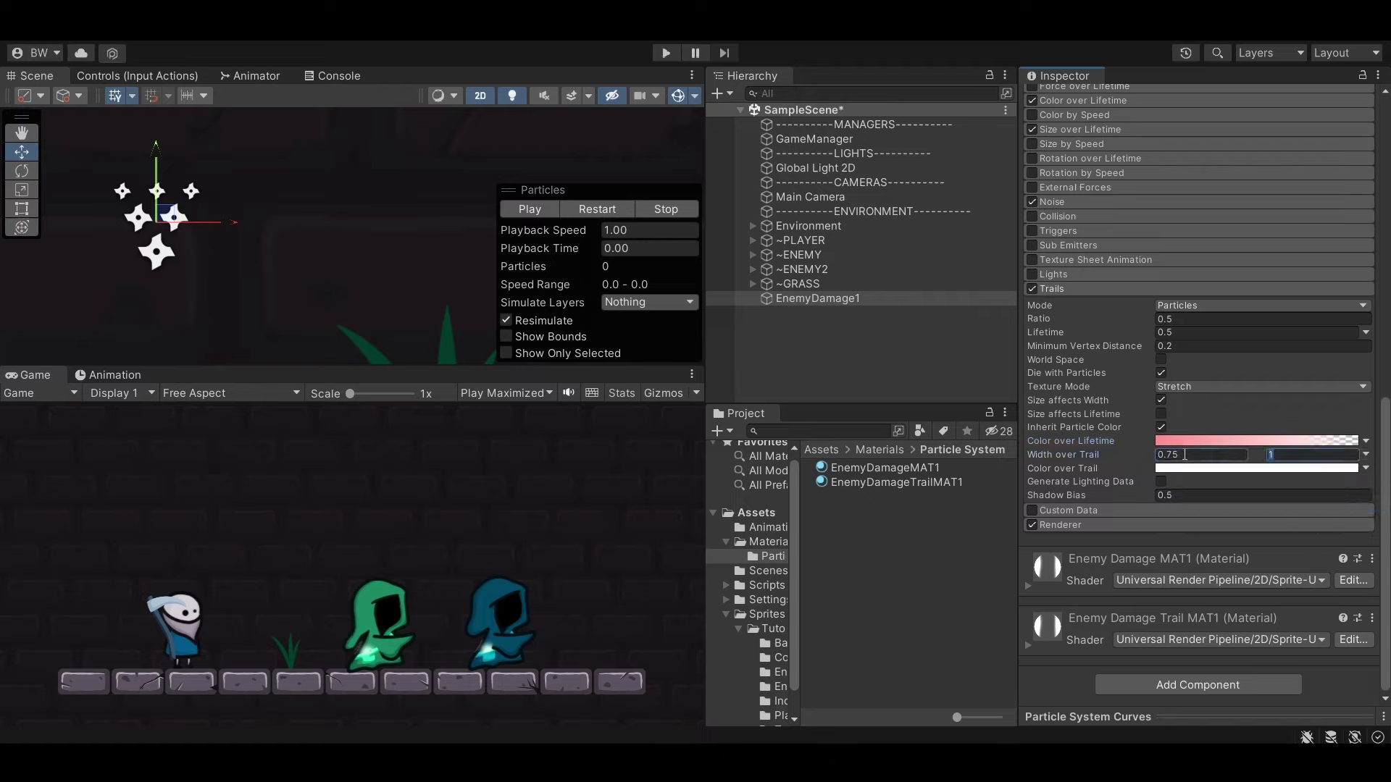
{"action": "type", "text": "1.25"}
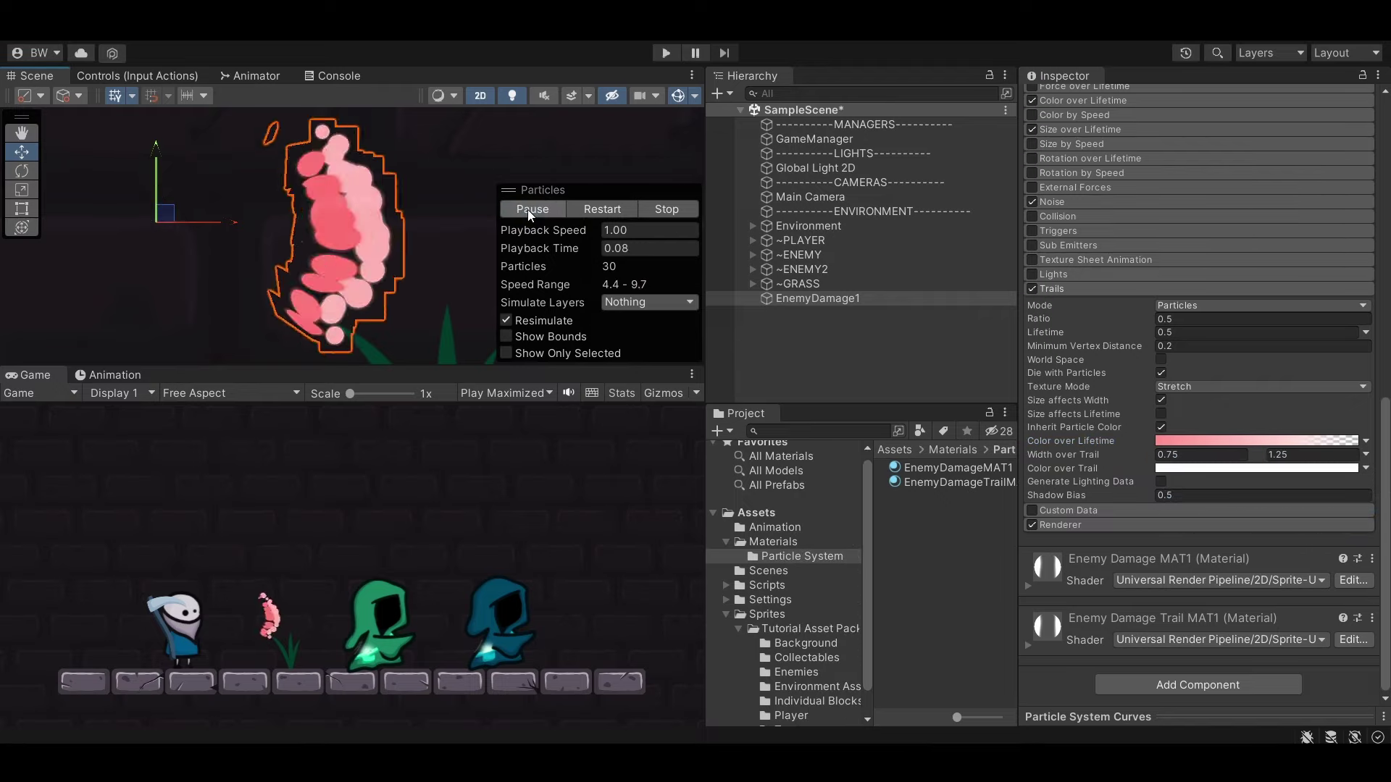
Create a Prefabs folder in Assets and save EnemyDamage1 there as a prefab.
{"action": "left_click", "coordinate": [754, 512]}
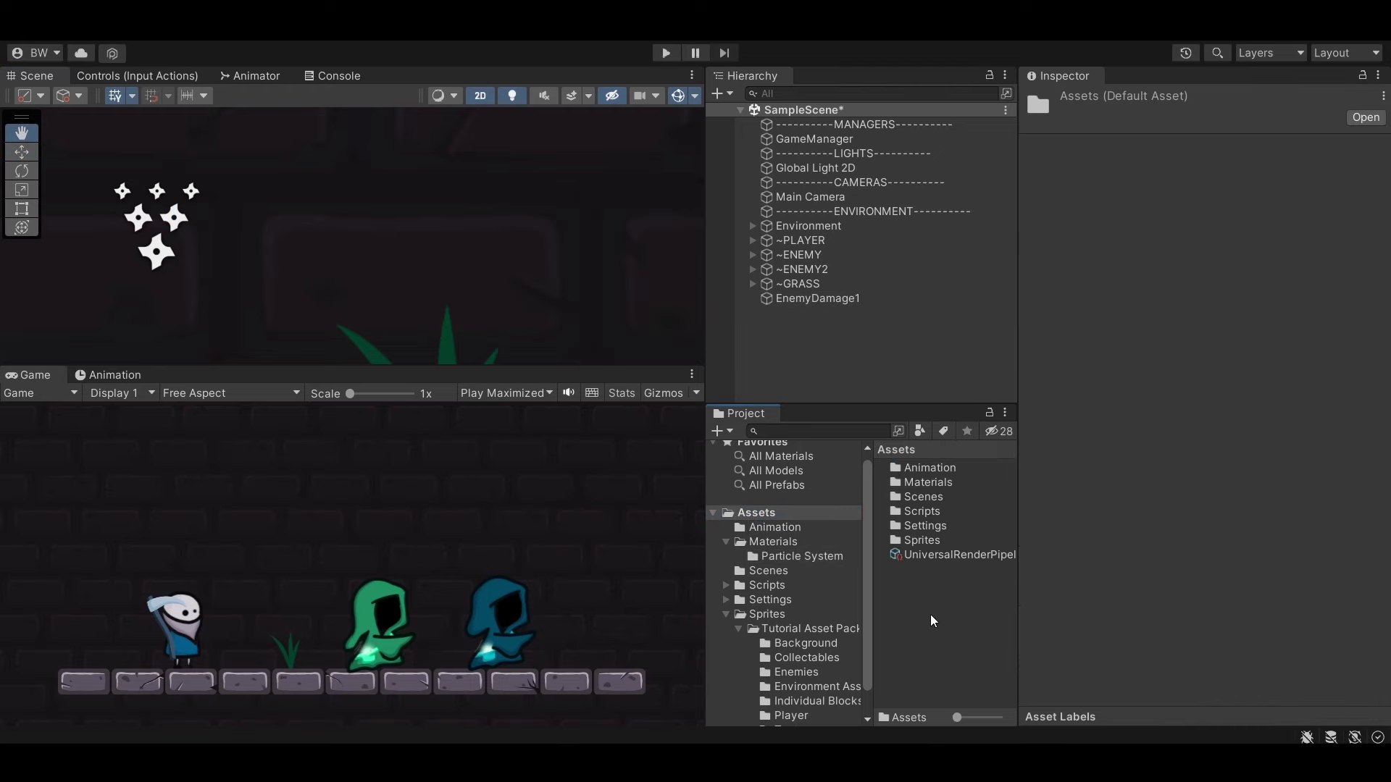
{"action": "right_click", "coordinate": [933, 622]}
{"action": "mouse_move", "coordinate": [993, 212]}
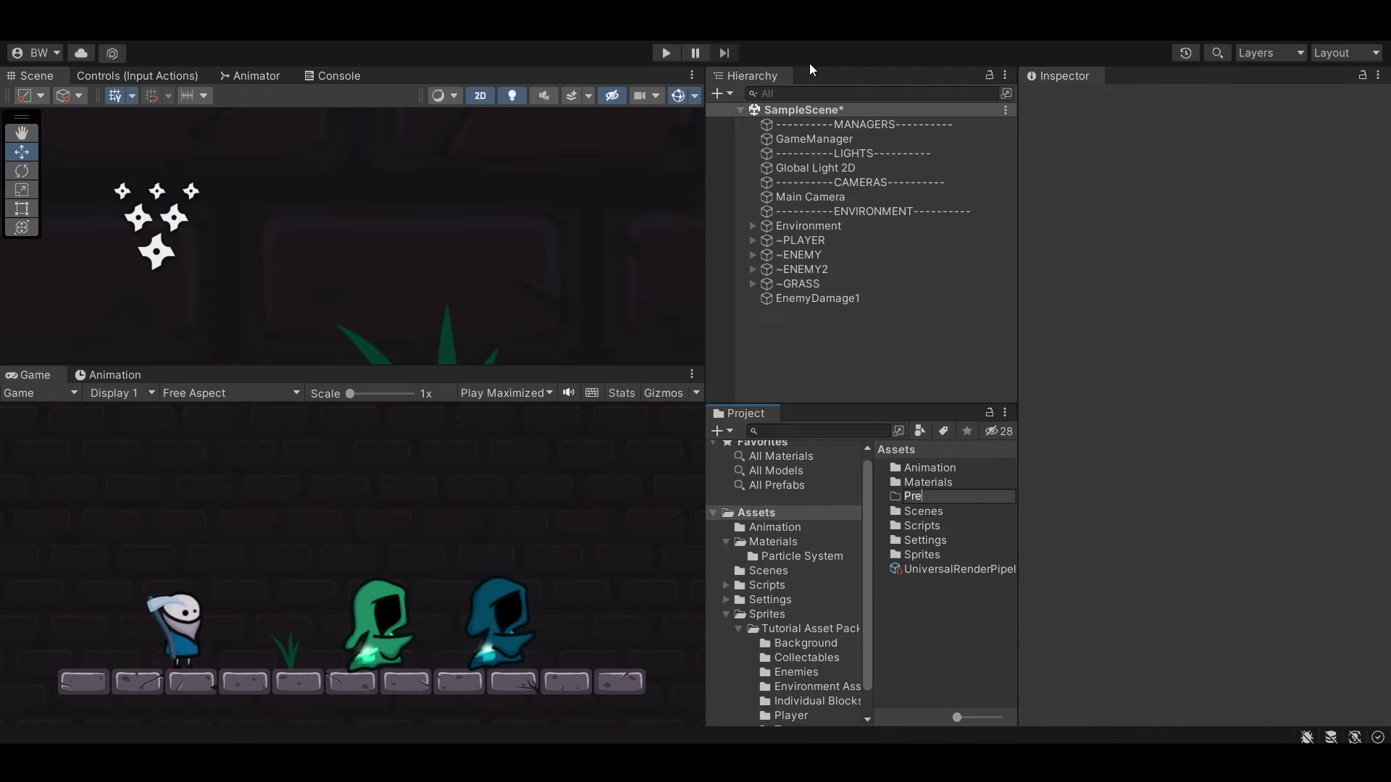
{"action": "left_click_drag", "start_coordinate": [817, 298], "coordinate": [938, 478]}
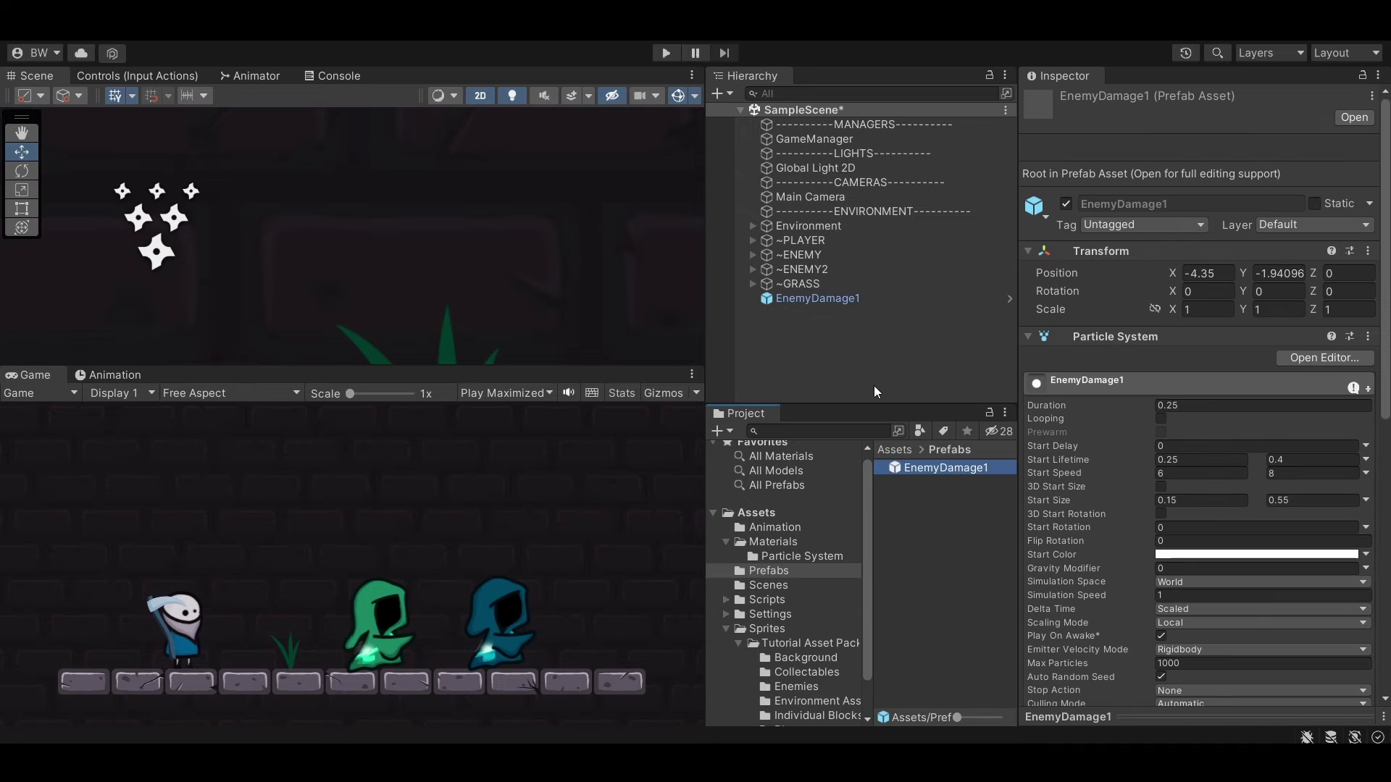
Add a Particle System Force Field as a child of EnemyDamage1.
{"action": "left_click", "coordinate": [804, 300]}
{"action": "right_click", "coordinate": [802, 299]}
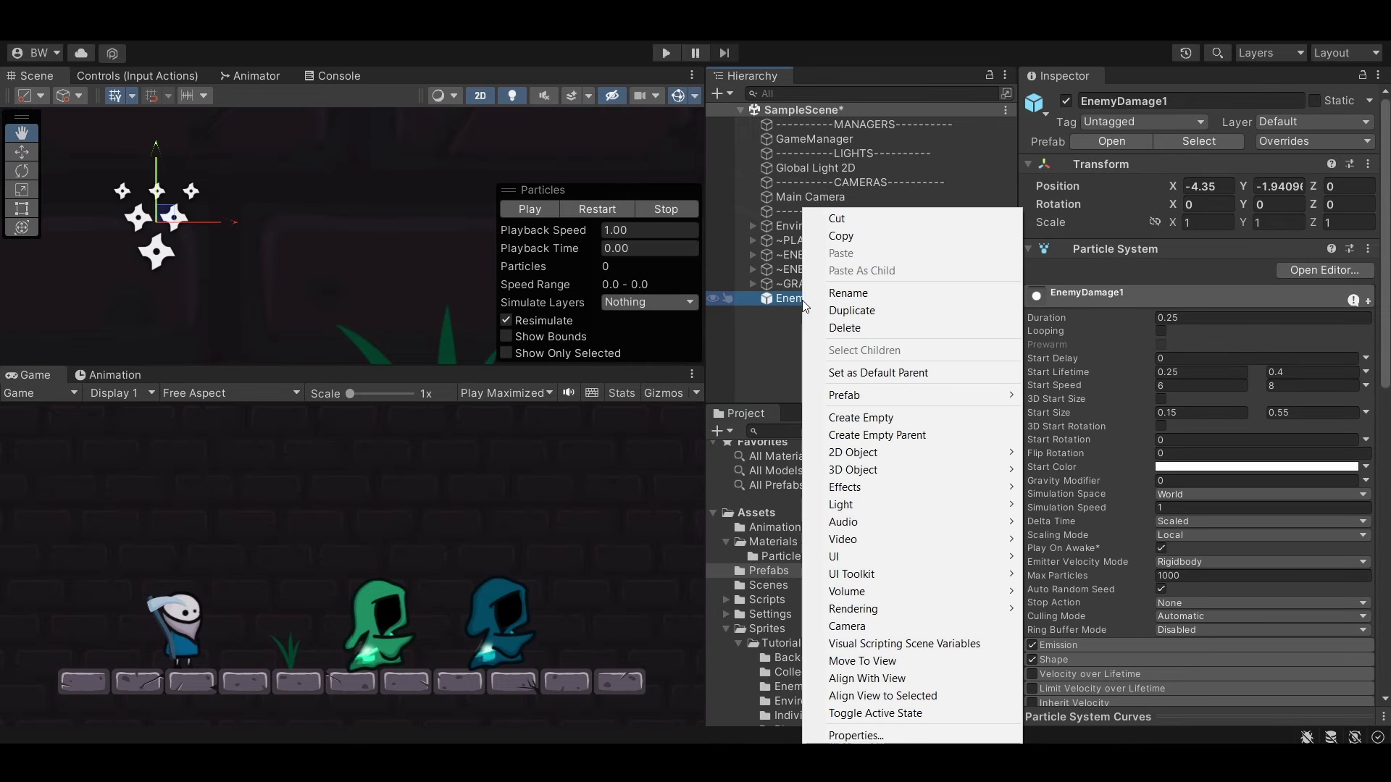
{"action": "mouse_move", "coordinate": [853, 485]}
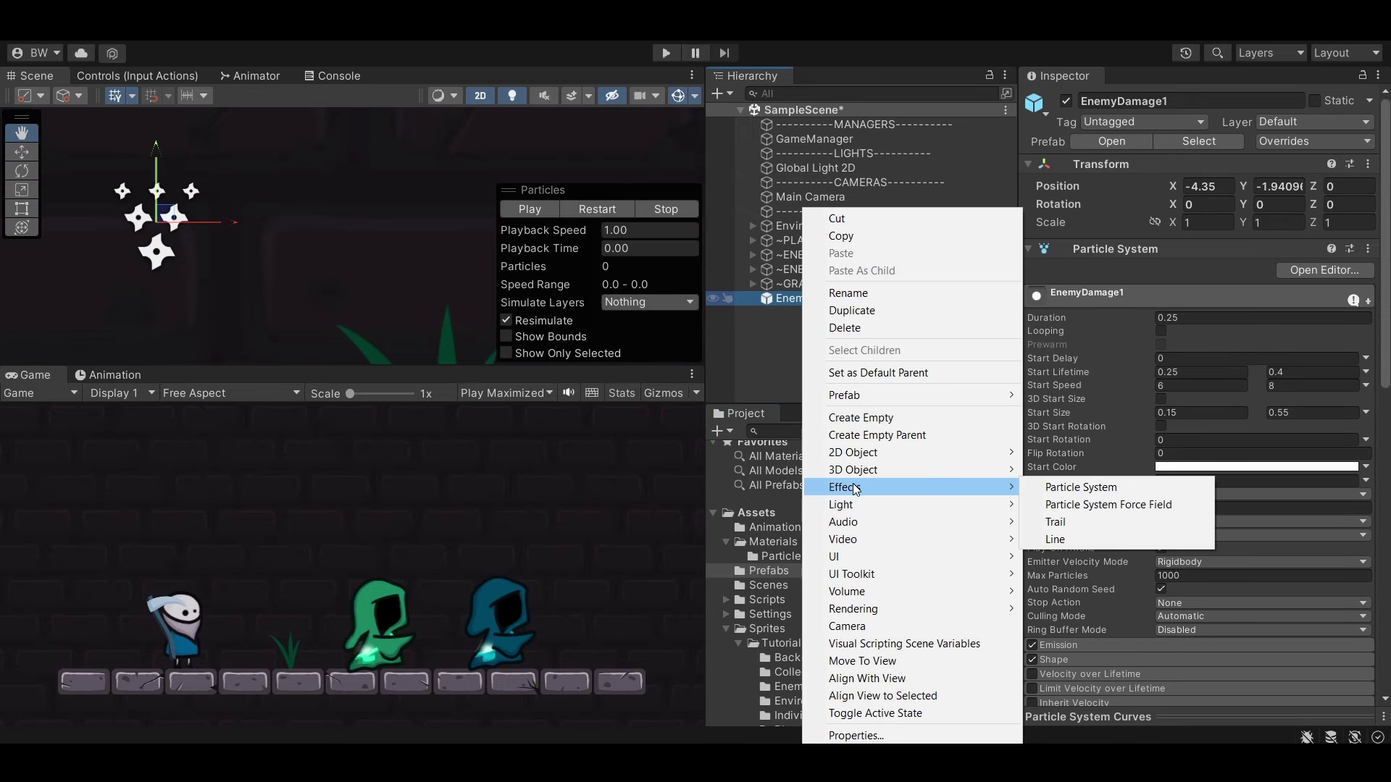
{"action": "left_click", "coordinate": [1114, 507]}
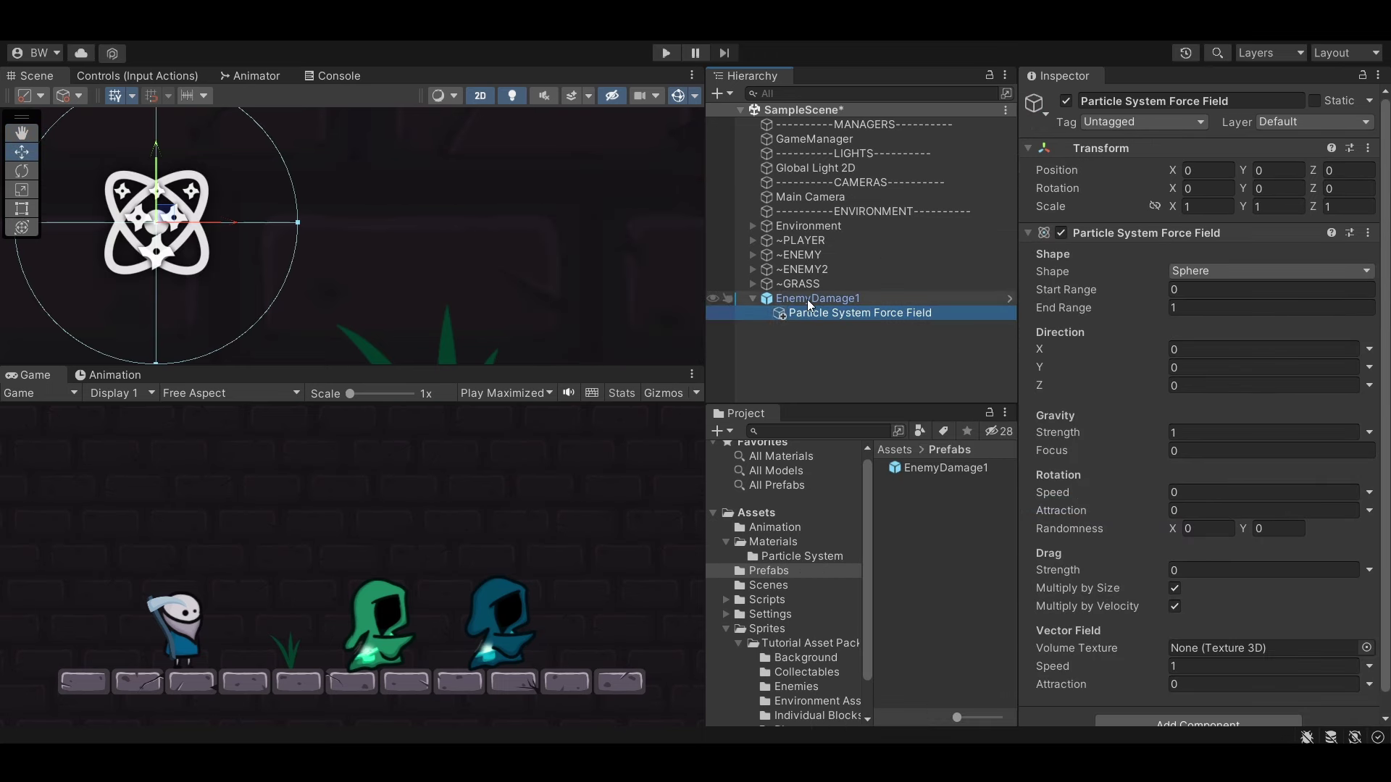
Review EnemyDamage1's particle modules and enlarge the End Range of its child force field.
{"action": "left_click", "coordinate": [807, 299]}
{"action": "scroll", "coordinate": [1181, 450], "scroll_direction": "down", "scroll_amount": 10}
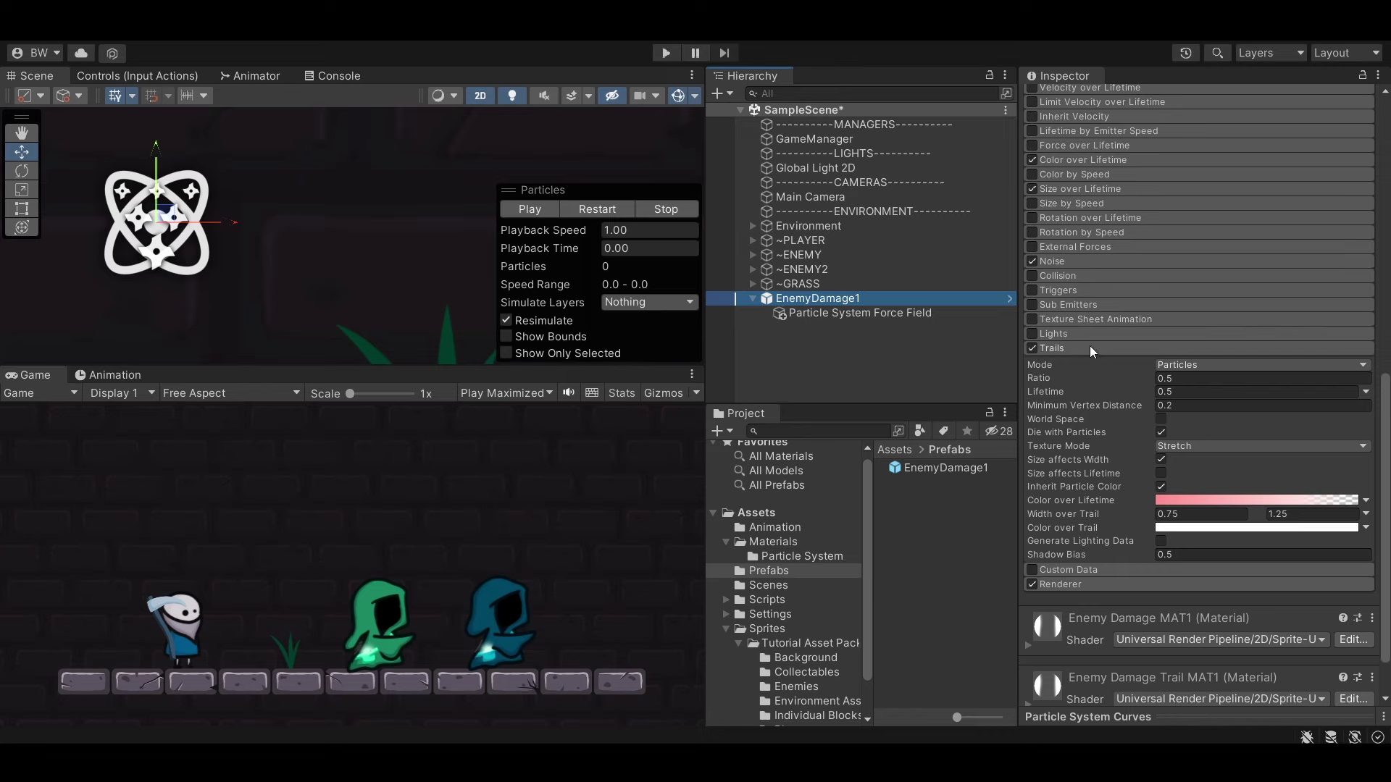
{"action": "key", "text": "Down"}
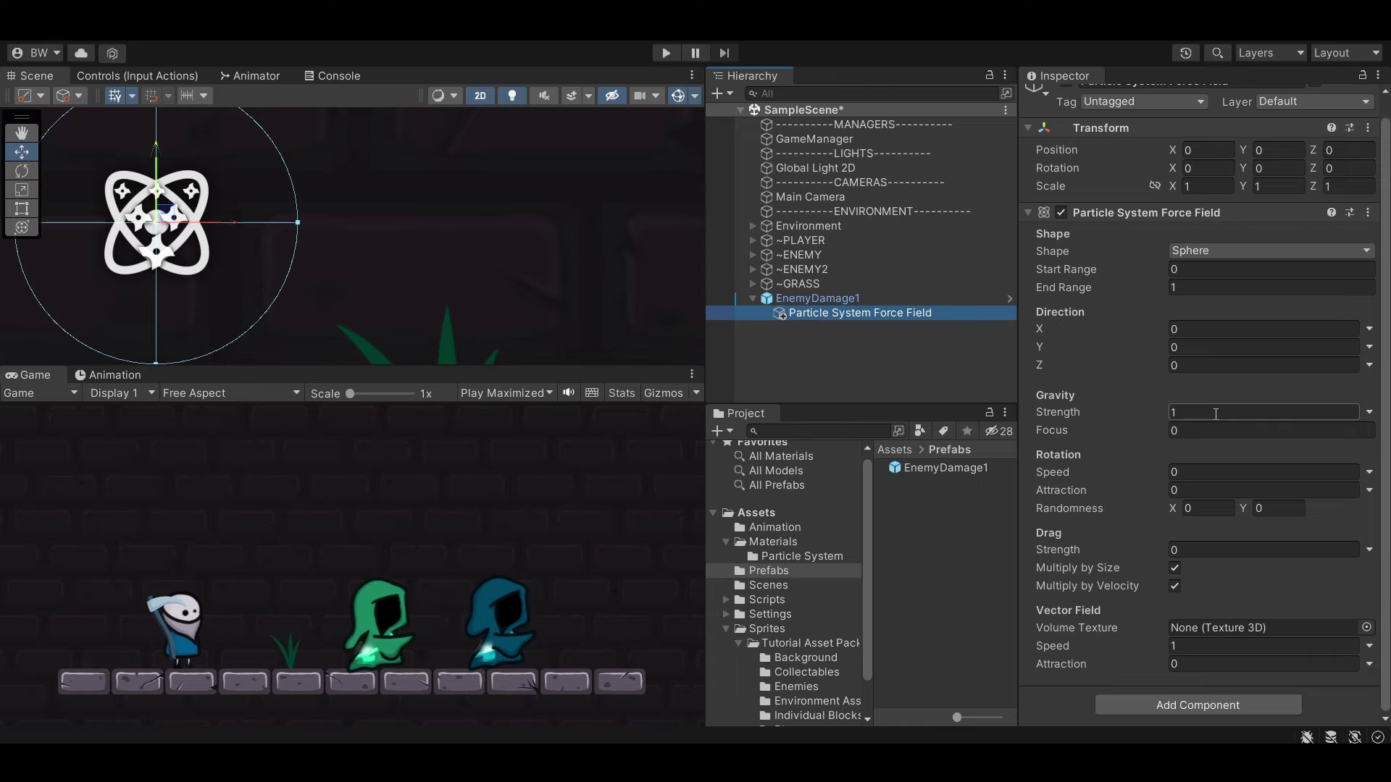
{"action": "left_click", "coordinate": [851, 302]}
{"action": "left_click", "coordinate": [839, 315]}
{"action": "left_click_drag", "start_coordinate": [1128, 289], "coordinate": [1158, 287]}
{"action": "left_click_drag", "start_coordinate": [1157, 287], "coordinate": [1211, 288]}
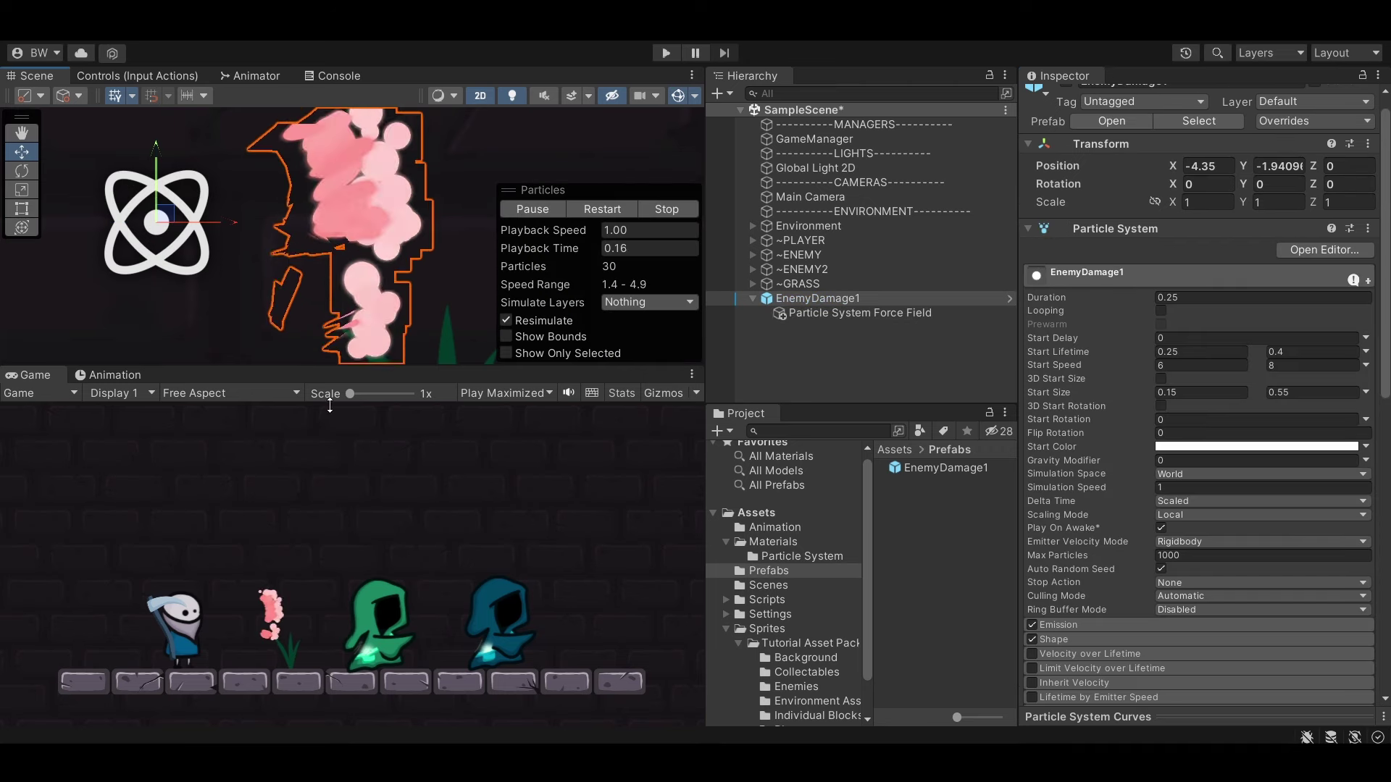
Set EnemyDamage1's Duration to 5 and both Start Lifetime values to 5, and play the burst to test the force field.
{"action": "left_click", "coordinate": [522, 208]}
{"action": "left_click", "coordinate": [1181, 297]}
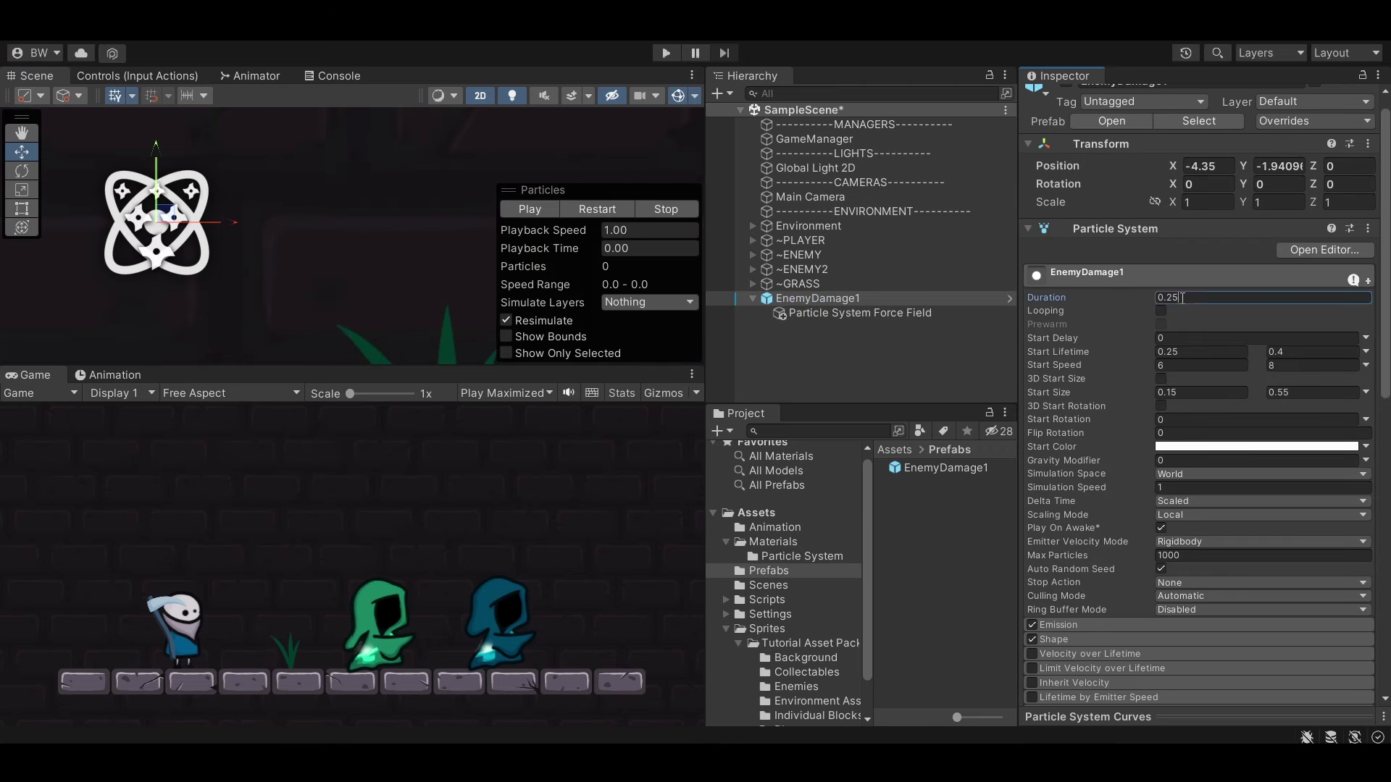
{"action": "type", "text": "5"}
{"action": "key", "text": "Tab"}
{"action": "key", "text": "Tab"}
{"action": "type", "text": "5"}
{"action": "key", "text": "Tab"}
{"action": "type", "text": "5"}
{"action": "left_click", "coordinate": [535, 209]}
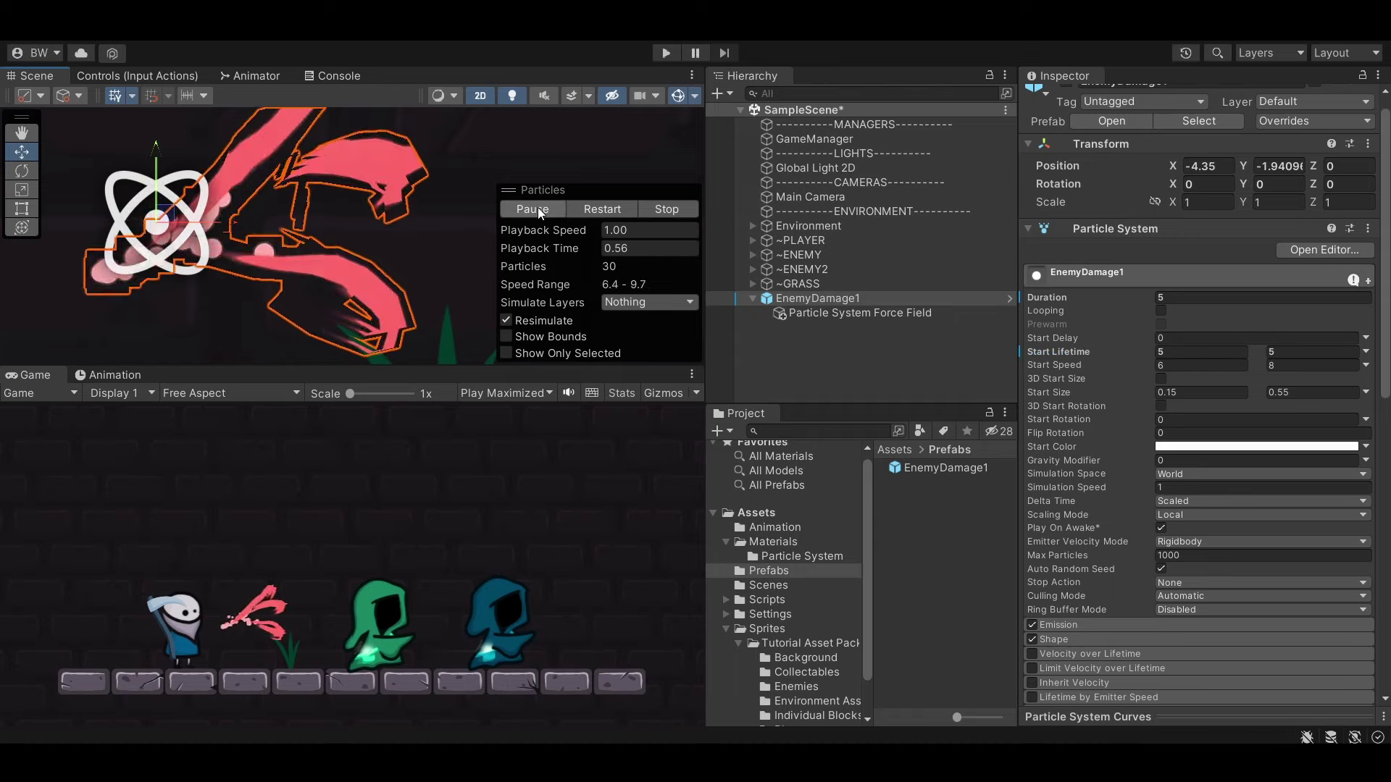